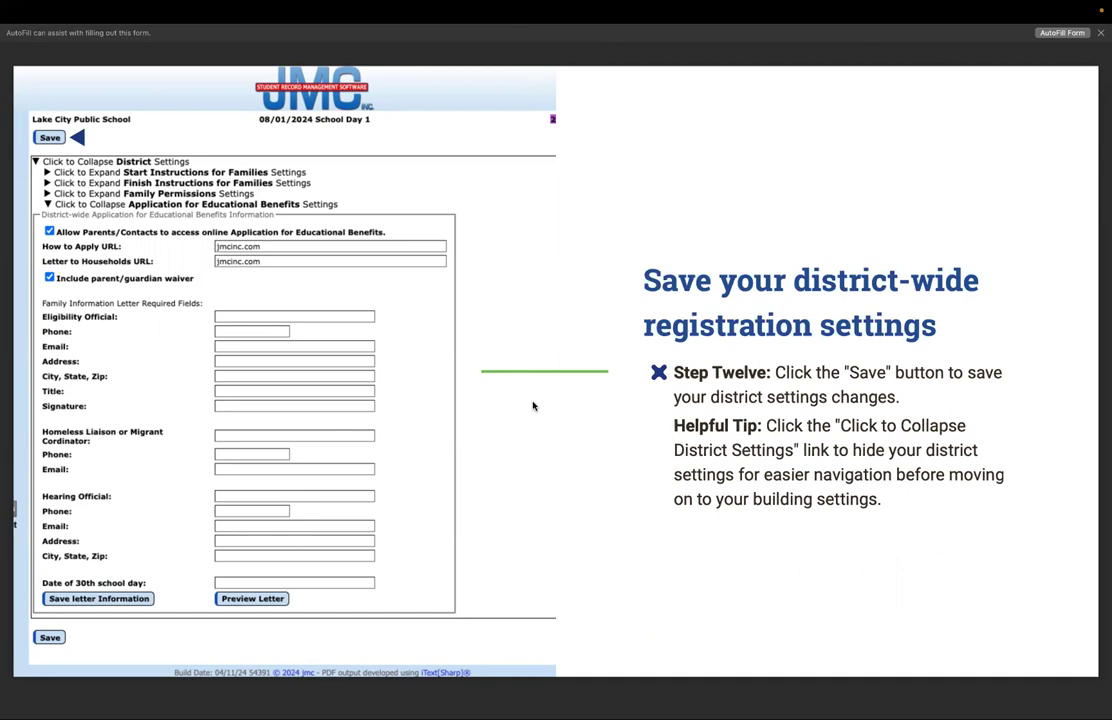
Step: Switch from the slides to the JMC site in the browser and change the building to Lake City Public School
key("Right")
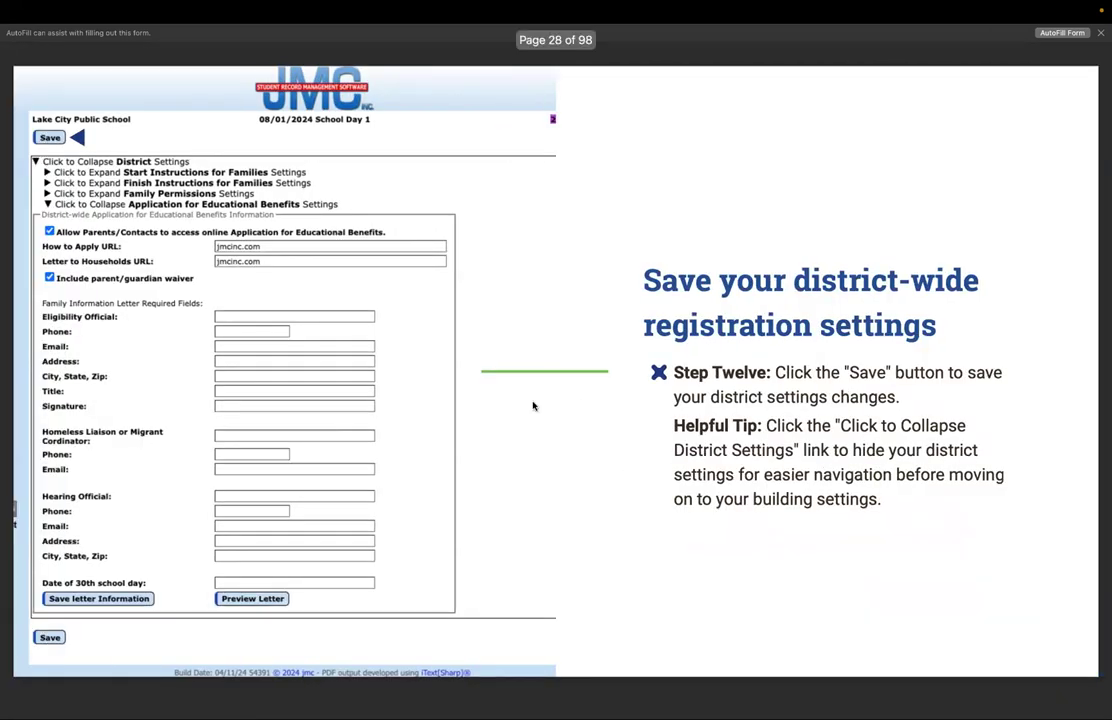
key("ctrl+Right")
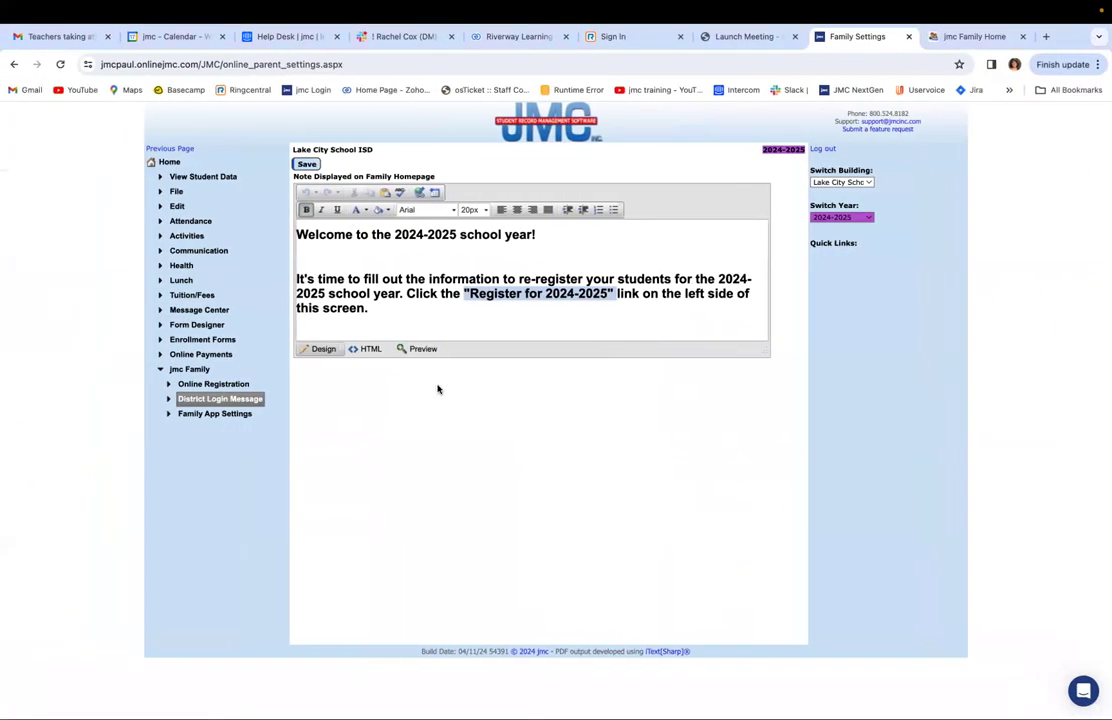
left_click(870, 182)
left_click(870, 196)
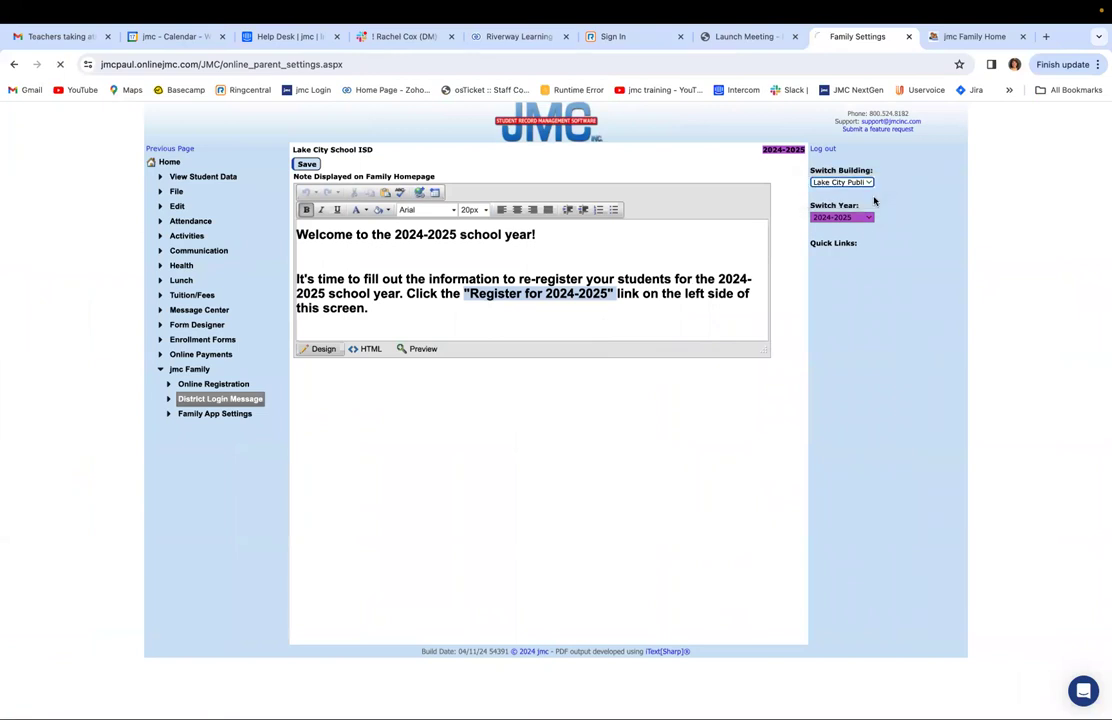
Step: Open the Configuration Options in the Online Registration setup of jmc Family
left_click(189, 459)
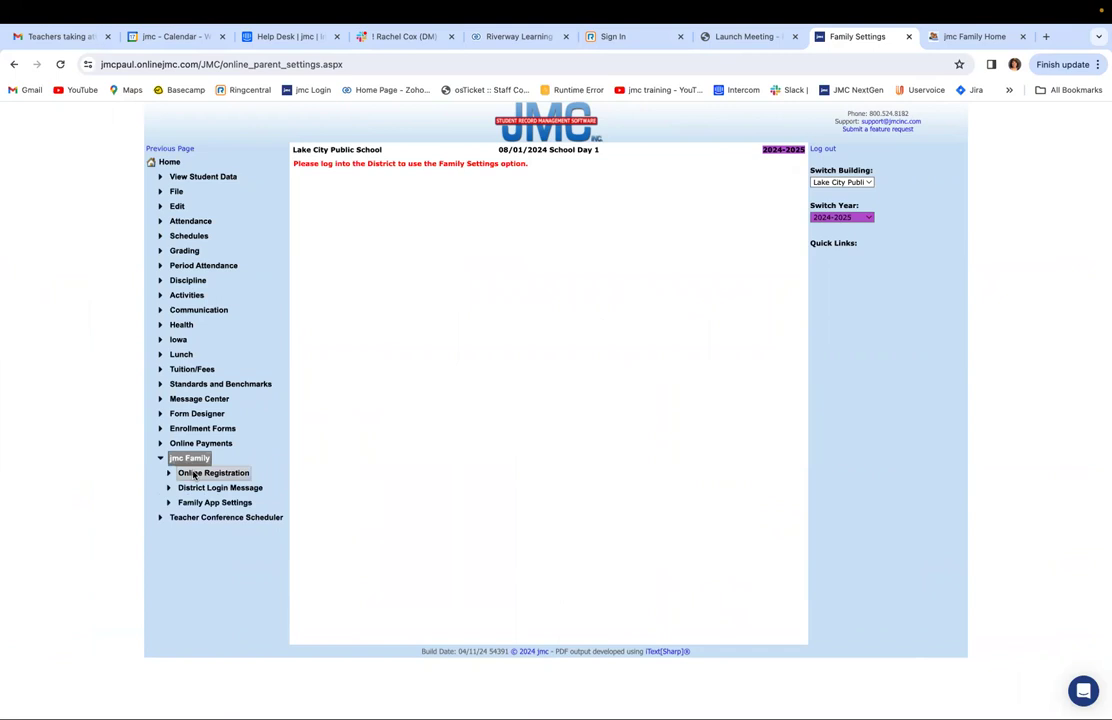
left_click(194, 474)
left_click(196, 488)
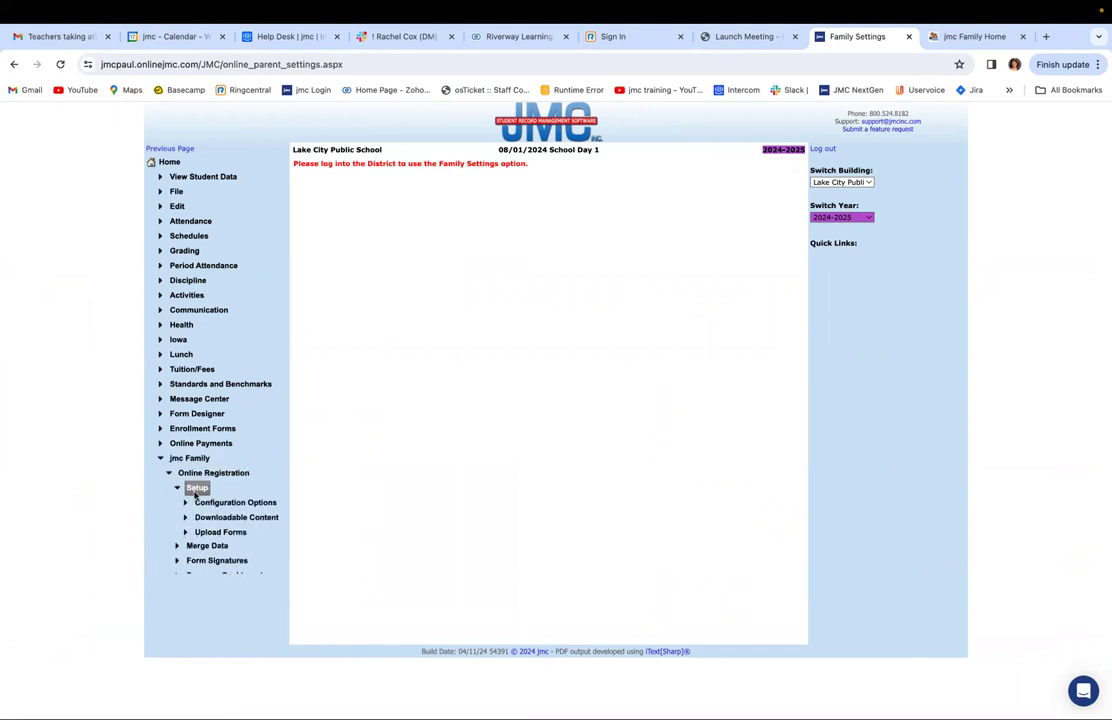
left_click(198, 505)
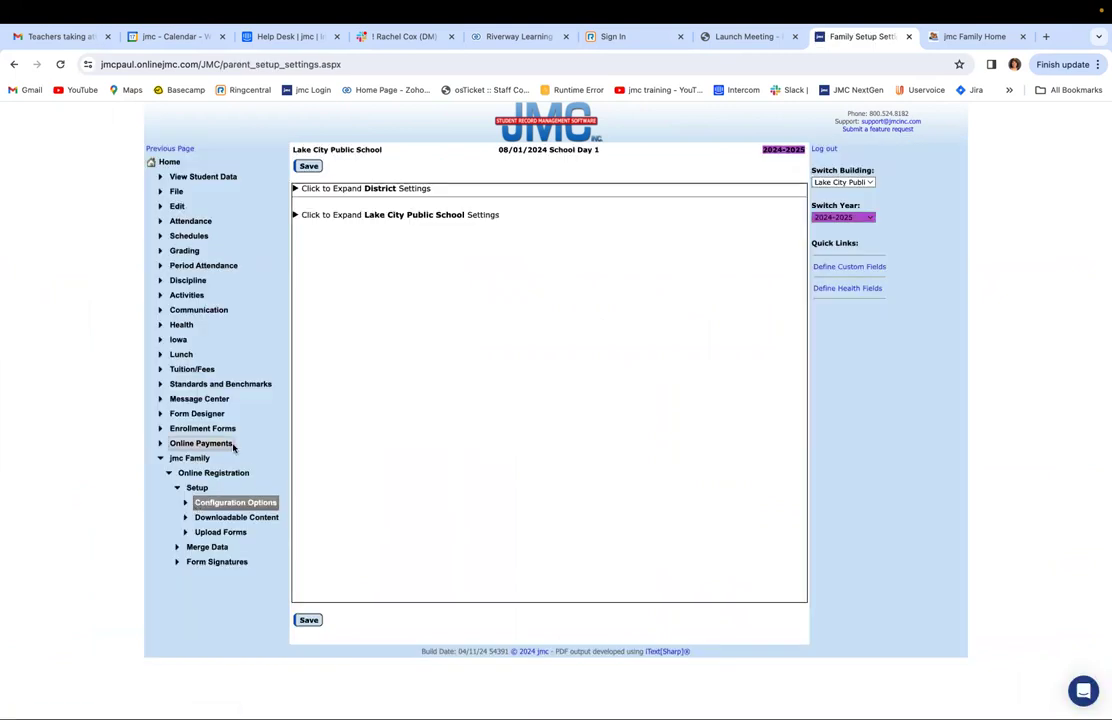
Step: Expand the district's Start Instructions for Families settings and briefly check the section list under the Lake City Public School settings
left_click(380, 190)
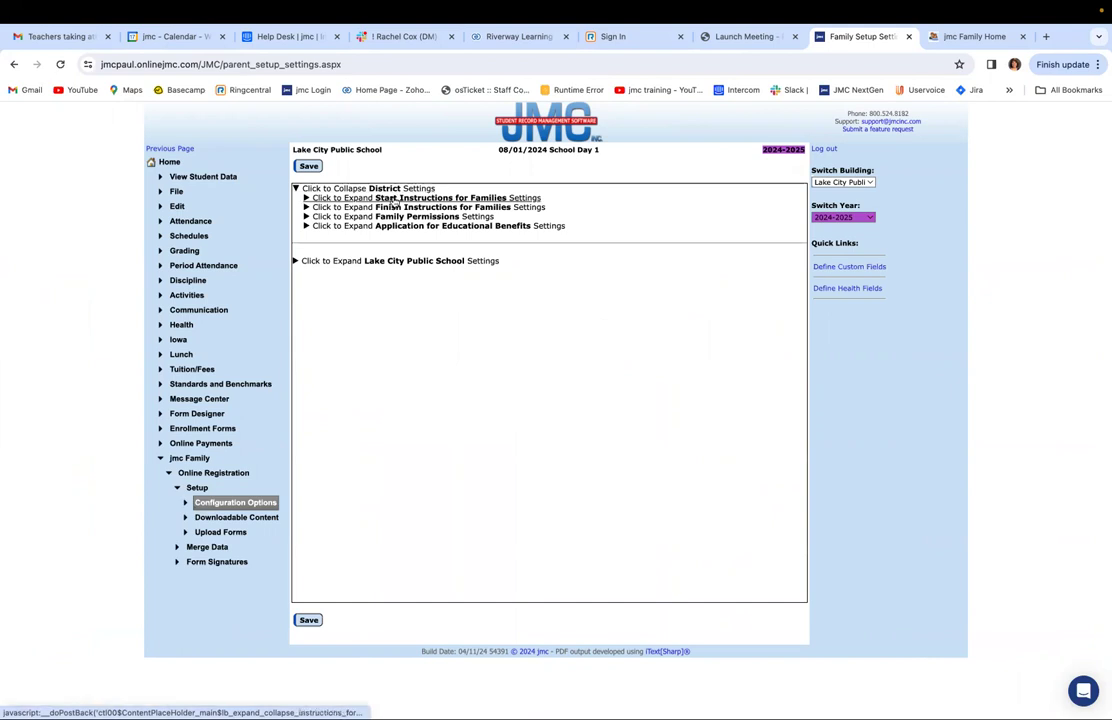
left_click(393, 199)
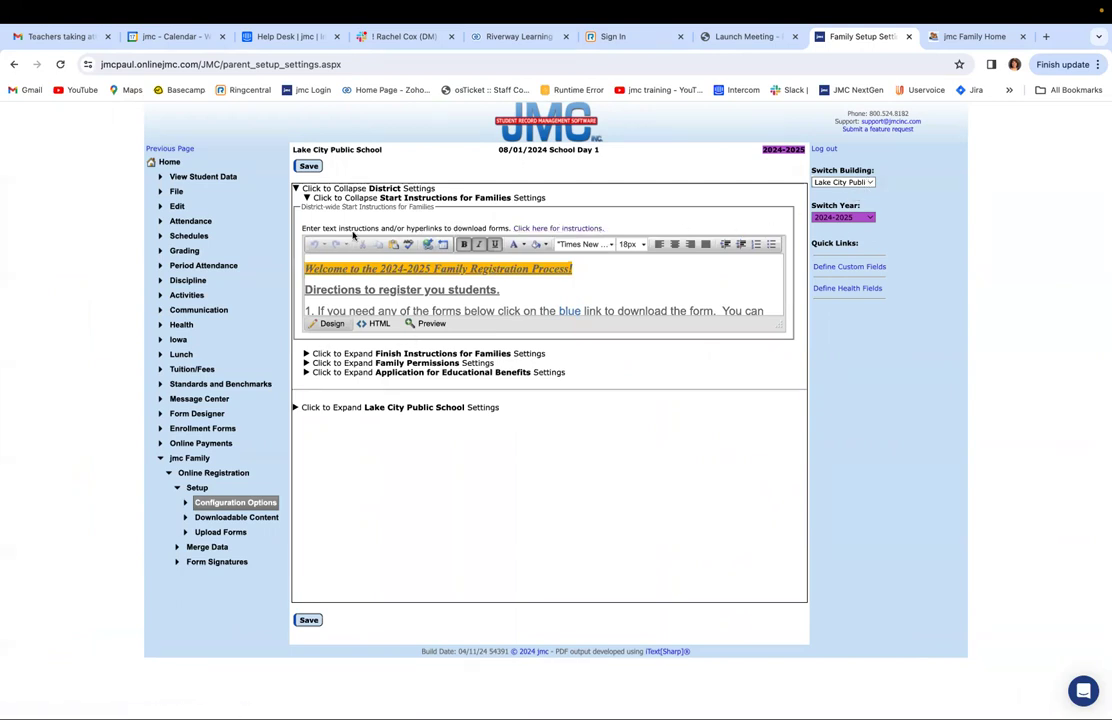
left_click(409, 408)
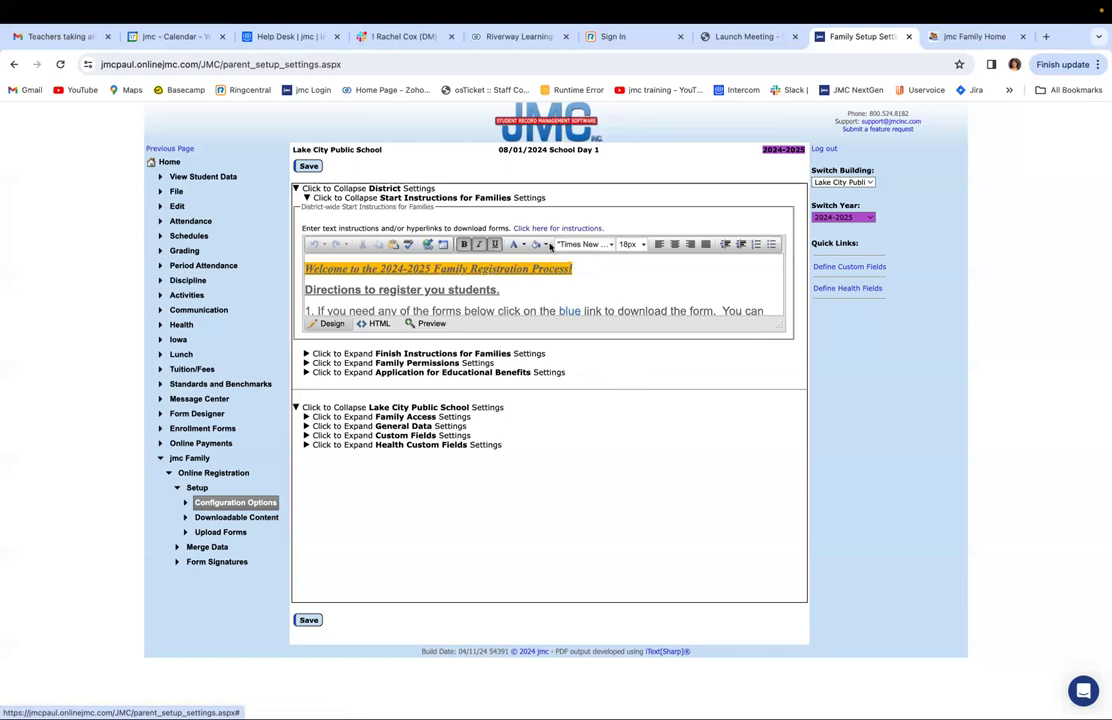
left_click(297, 409)
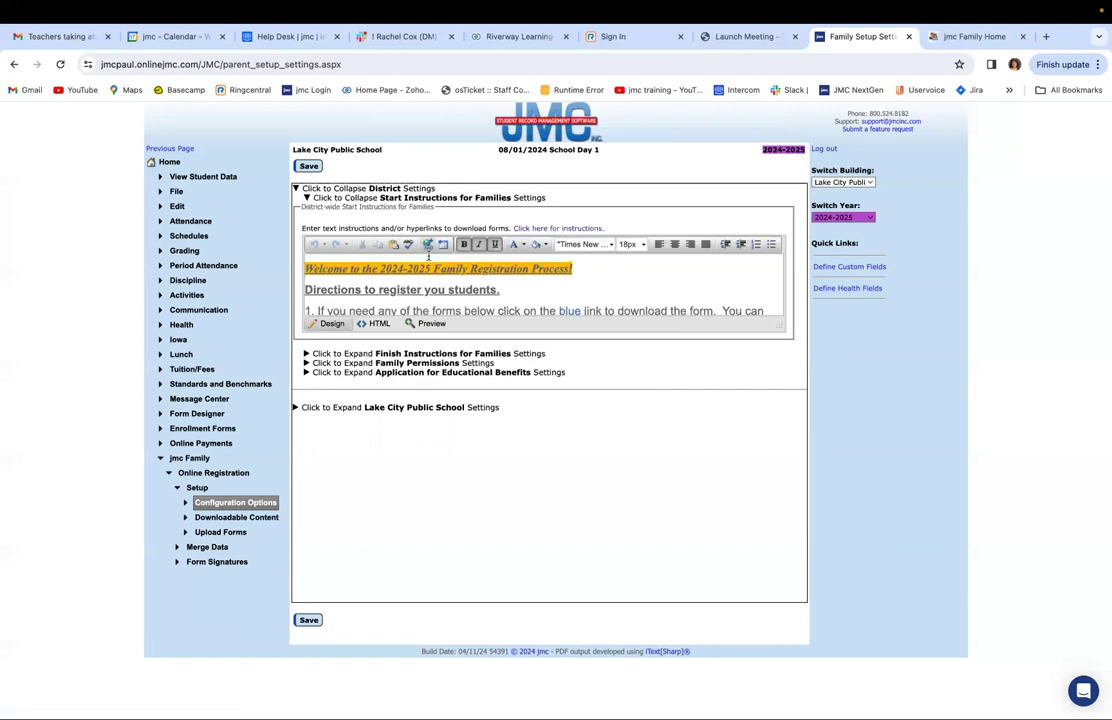
Step: Review the district-wide Start Instructions text, from the registration directions through the form download and policy links
scroll(427, 260, "down", 1)
scroll(427, 260, "up", 1)
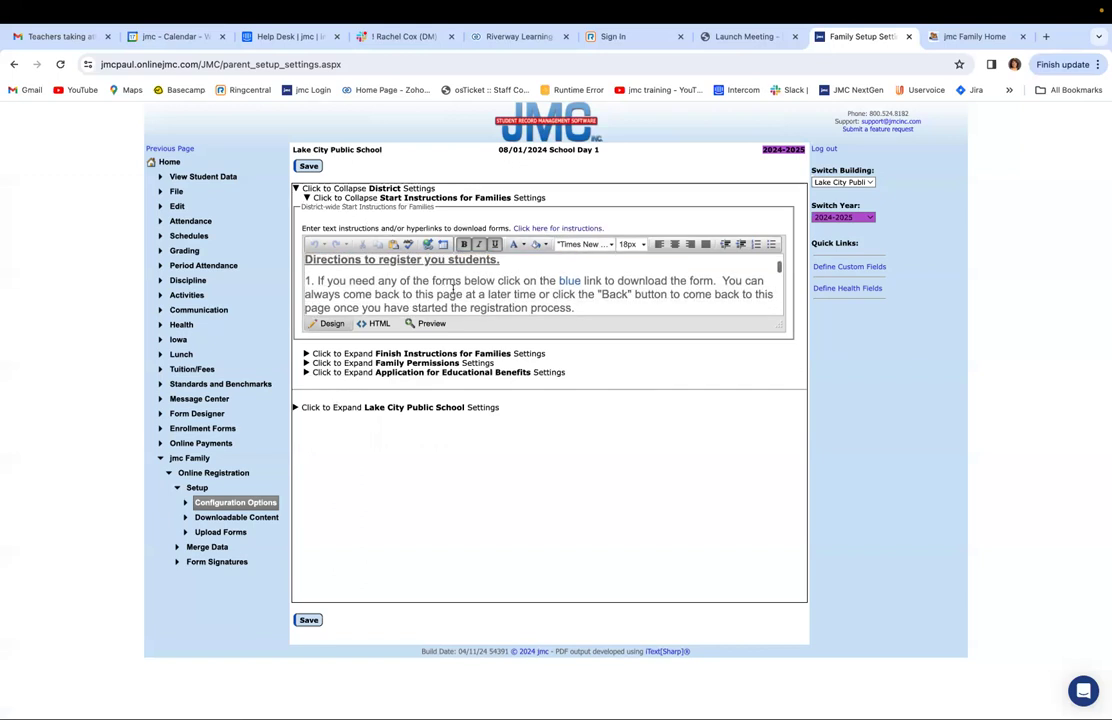
scroll(571, 290, "down", 5)
scroll(571, 290, "up", 8)
scroll(571, 290, "down", 1)
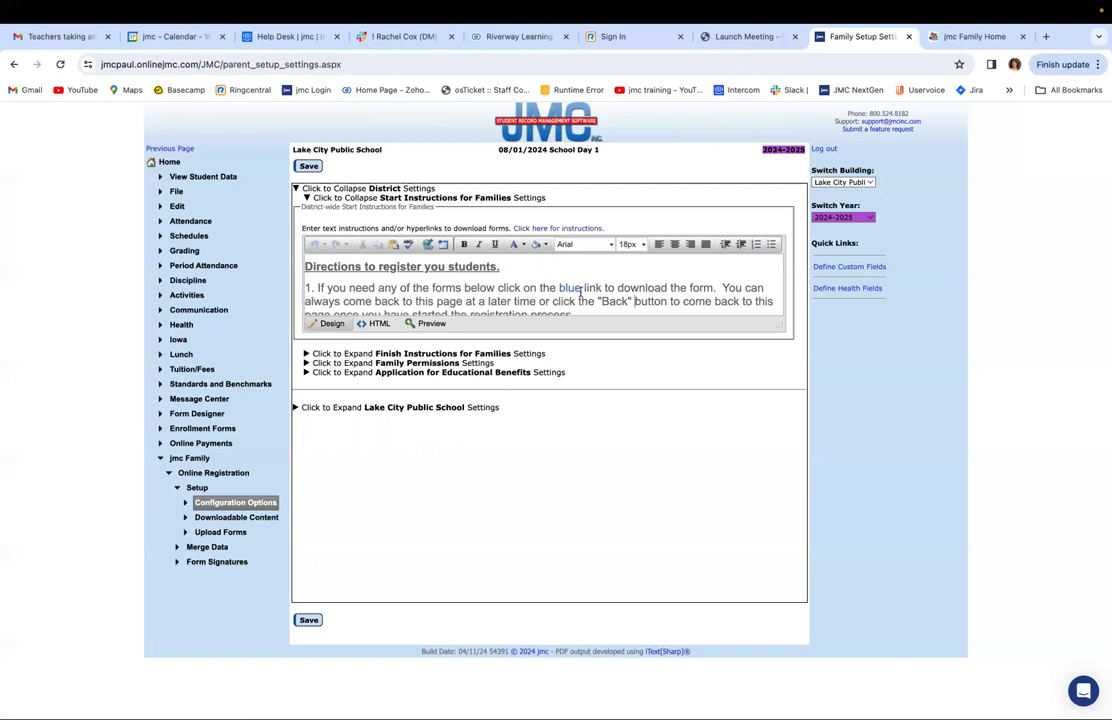
scroll(390, 303, "down", 6)
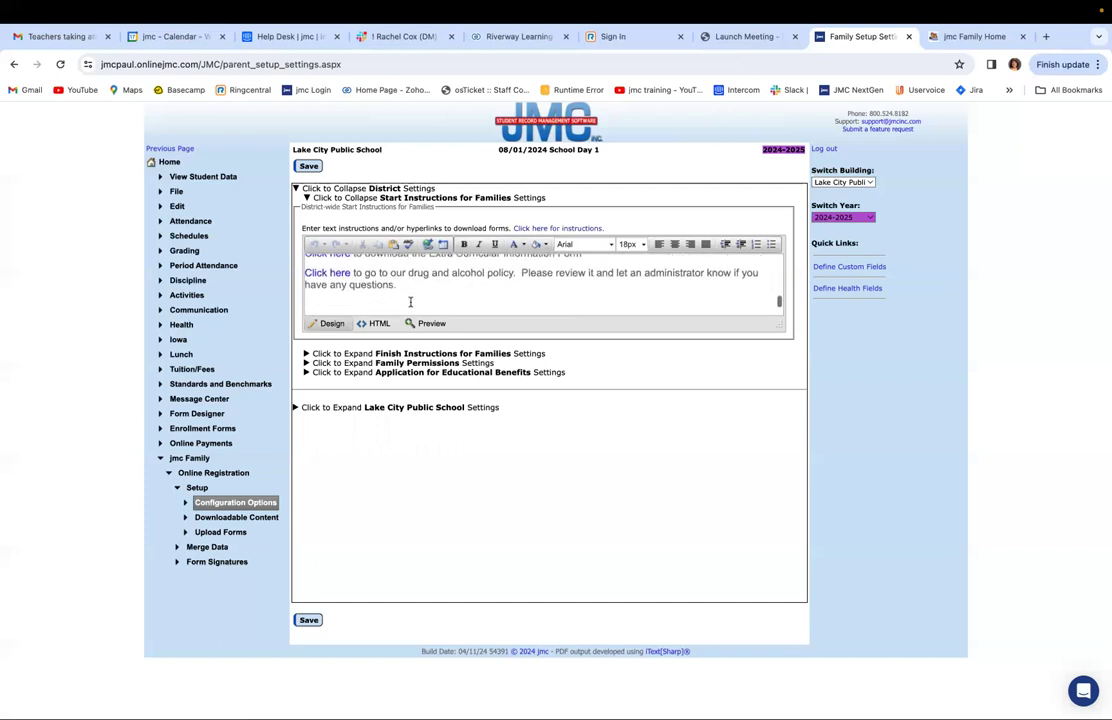
scroll(410, 302, "up", 3)
scroll(405, 296, "down", 1)
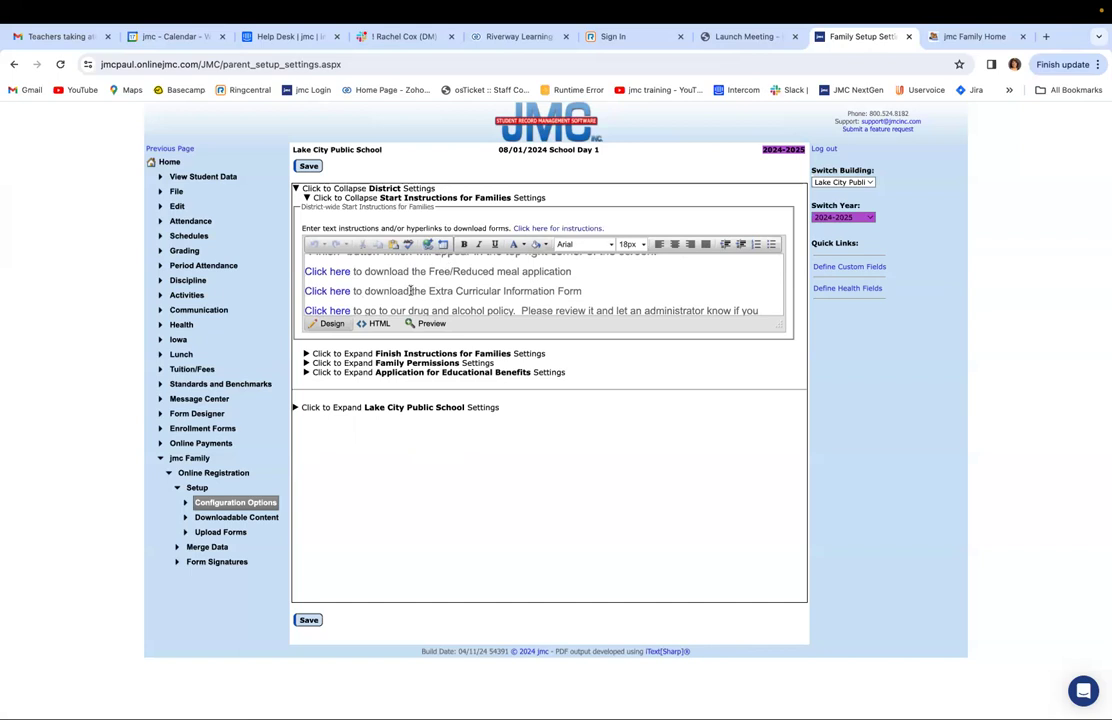
Step: Expand the Finish Instructions for Families settings and change the school year in the thank-you message to 20242025
left_click(306, 354)
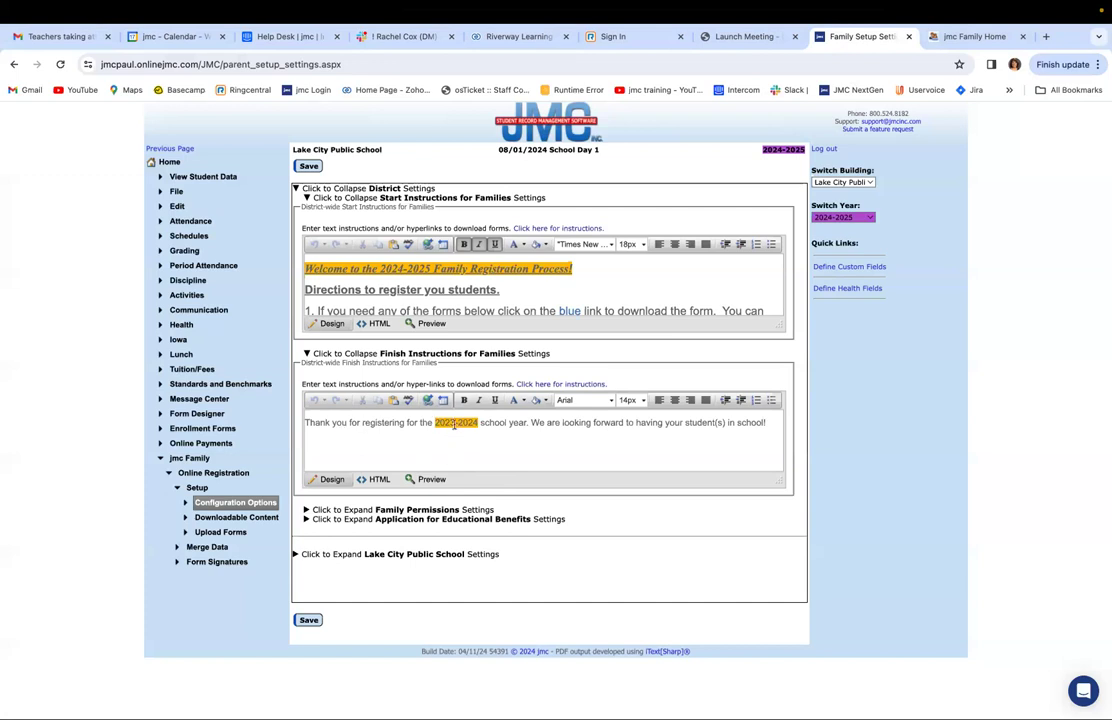
key("BackSpace")
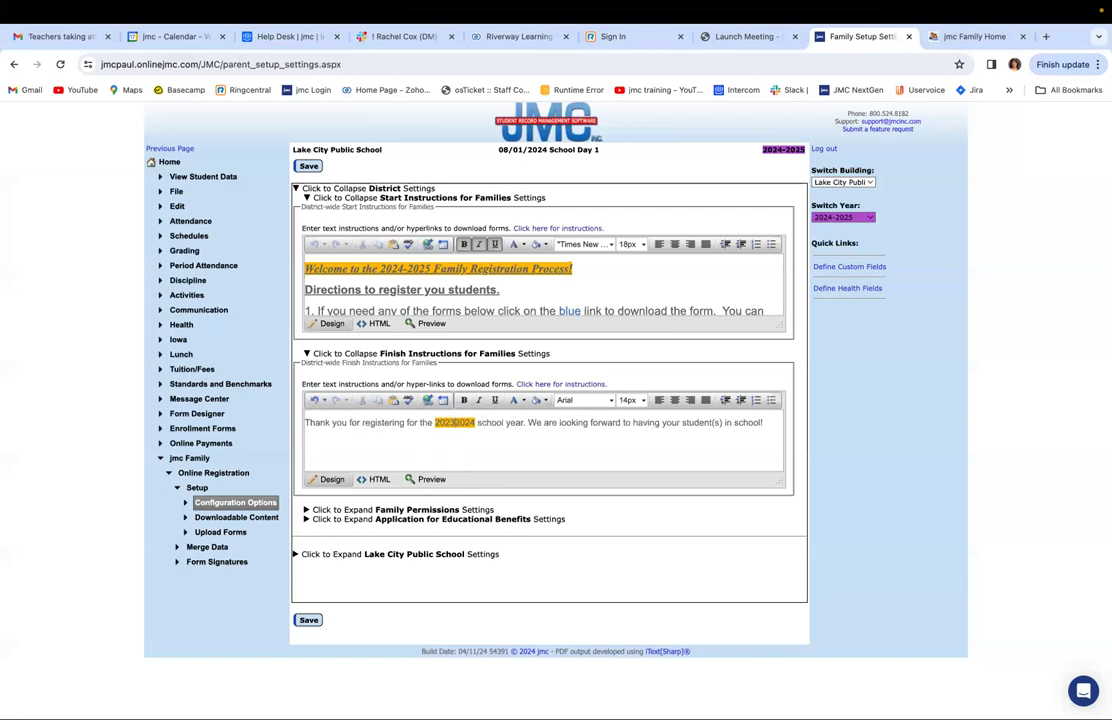
type("/")
key("BackSpace")
type("4")
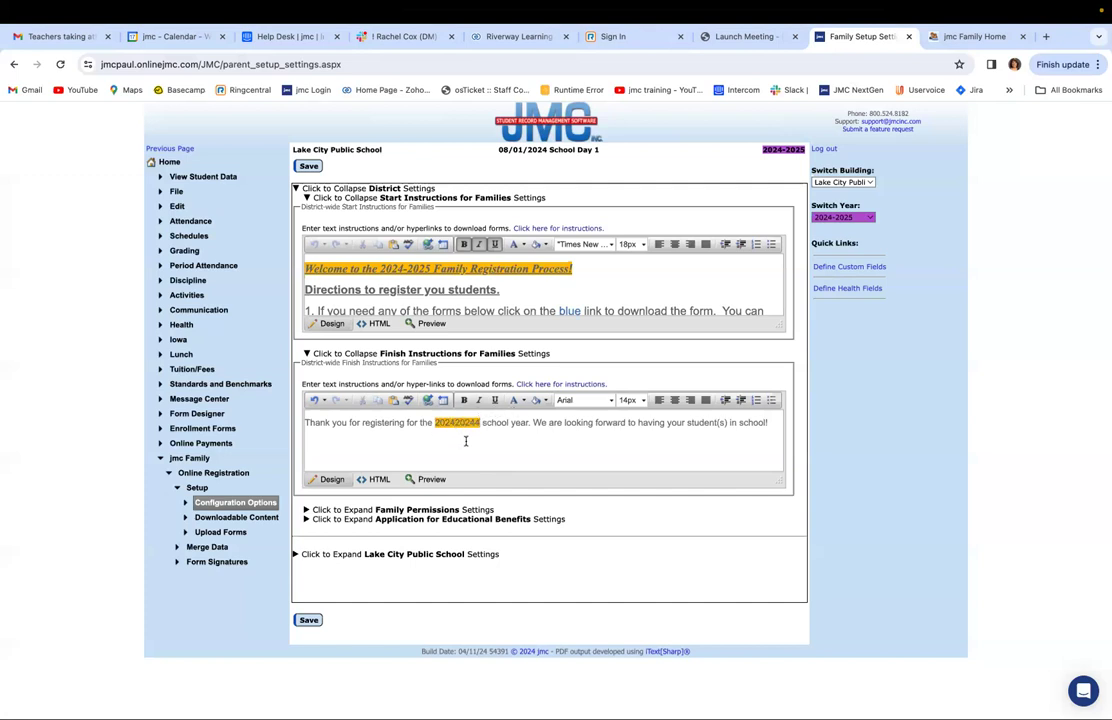
key("BackSpace")
key("BackSpace")
type("5")
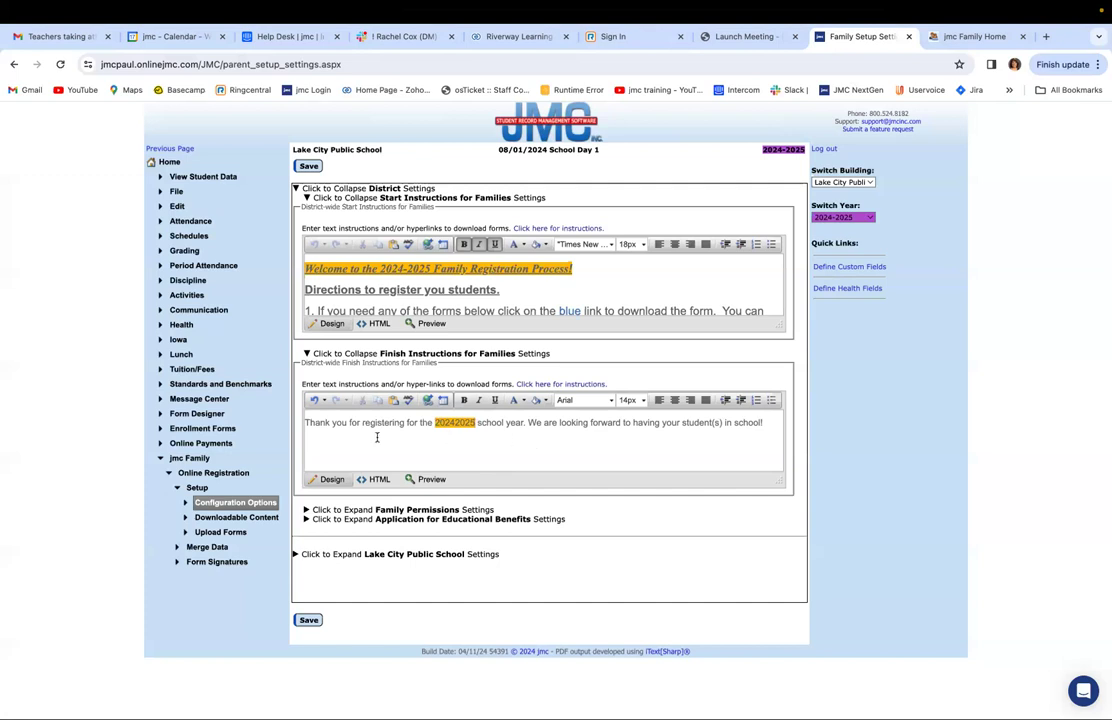
Step: In the district's Family Permissions, disable parents submitting Parent/Contact Information and turning on the Registration Process, and save the settings
left_click(306, 510)
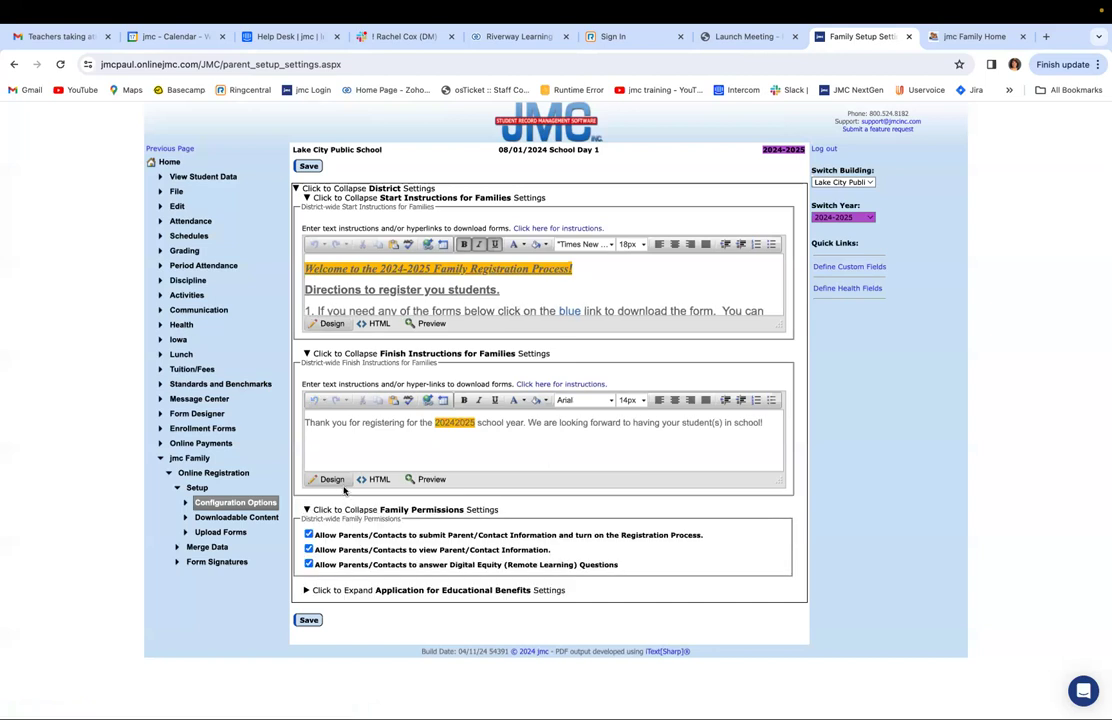
scroll(340, 500, "down", 1)
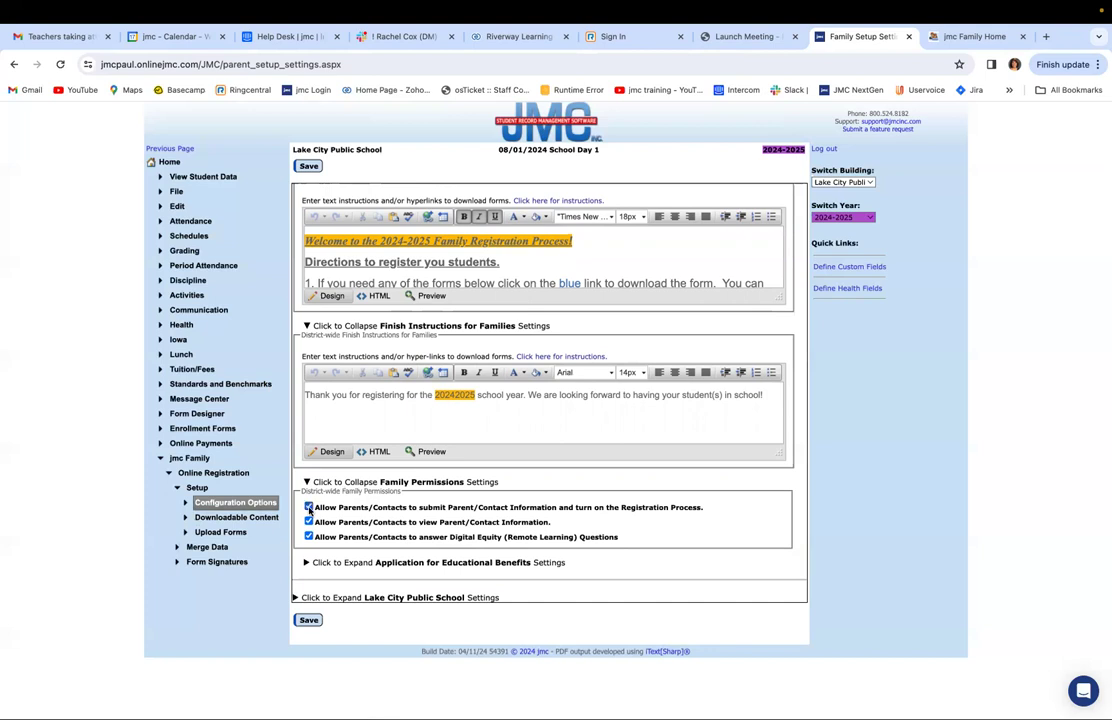
left_click(309, 508)
left_click(307, 620)
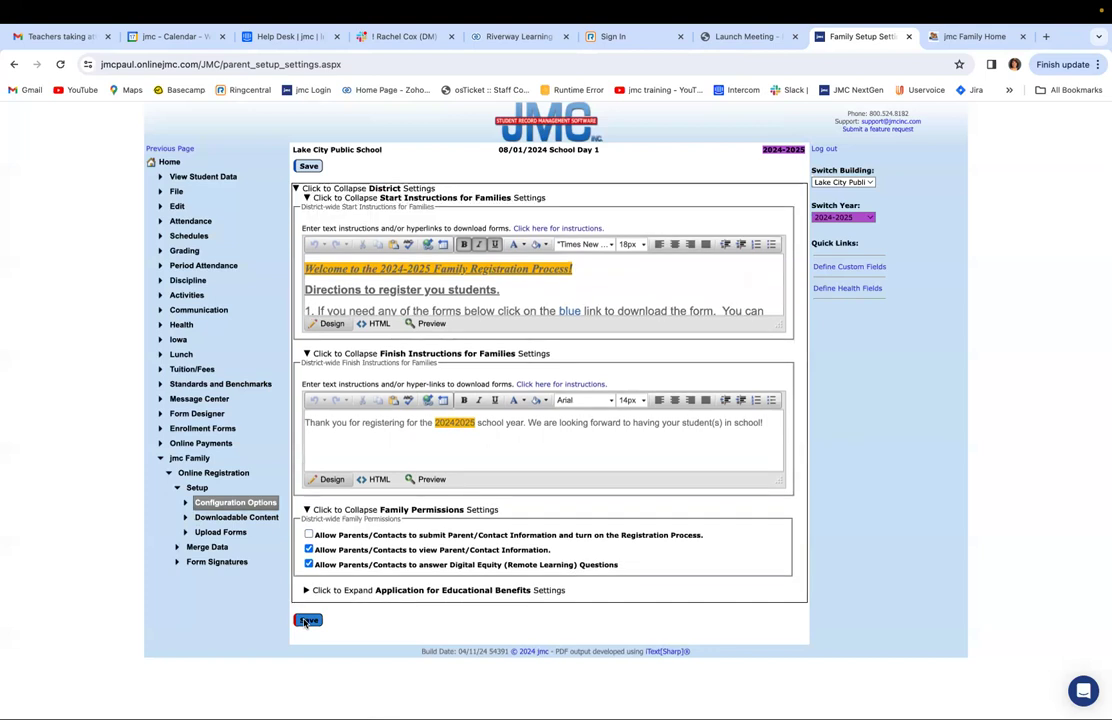
Step: Check the effect of the permission change in the family portal by opening, reloading and reopening the 2024-2025 registration dashboard
left_click(960, 37)
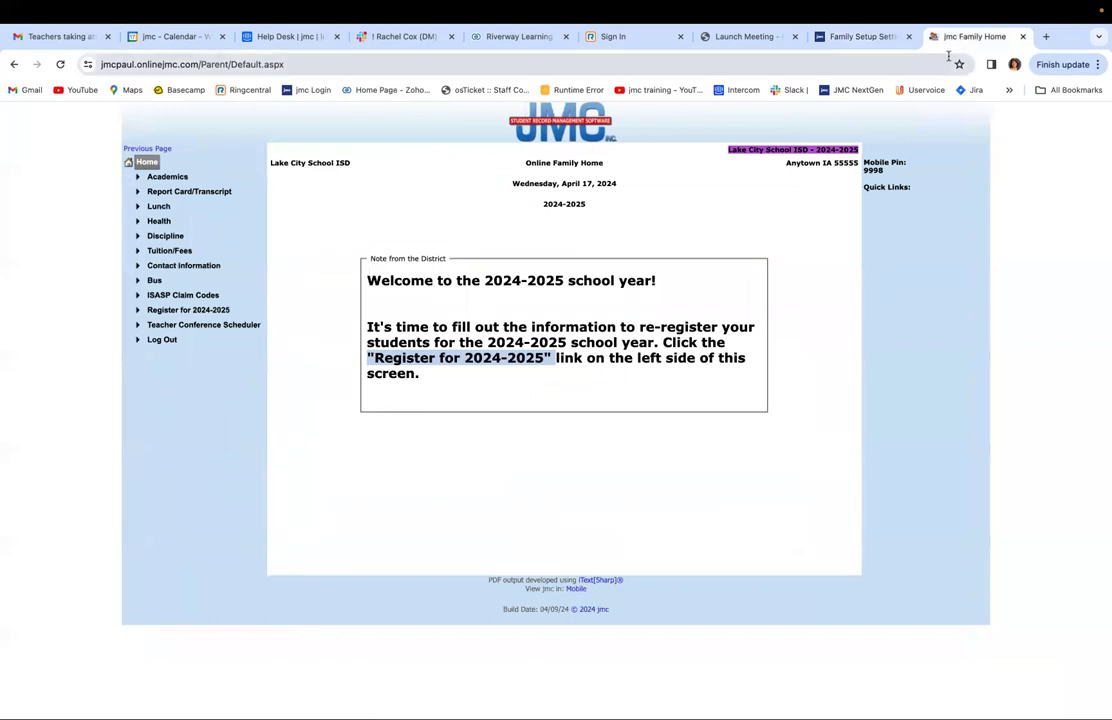
left_click(860, 37)
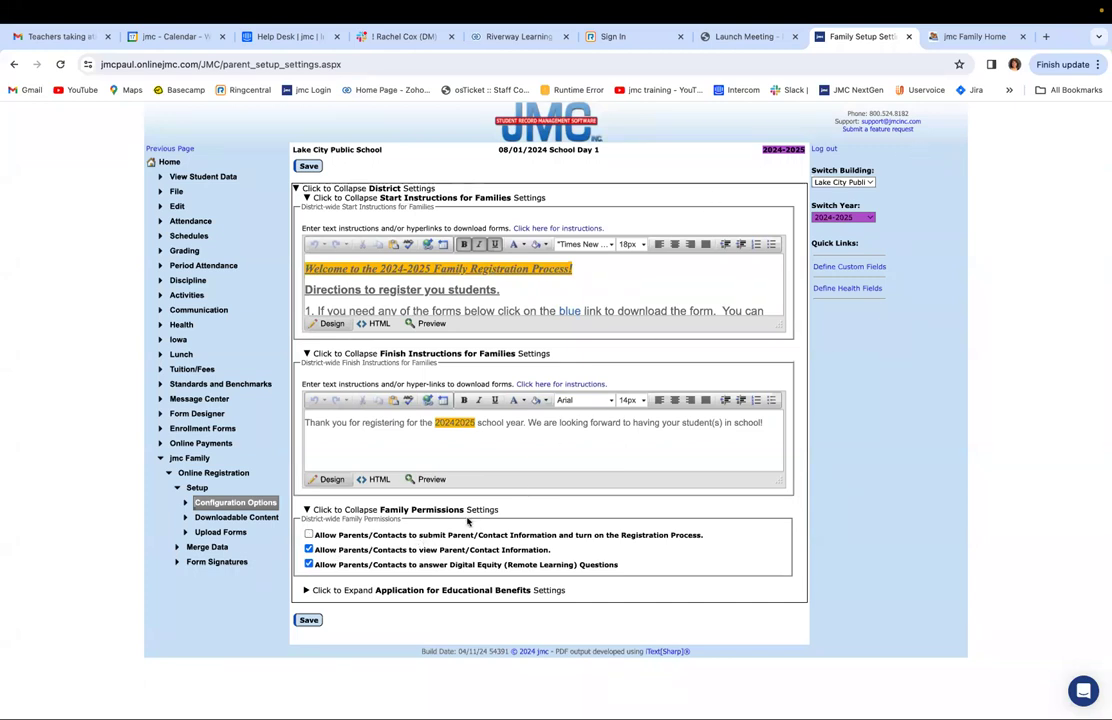
left_click(972, 37)
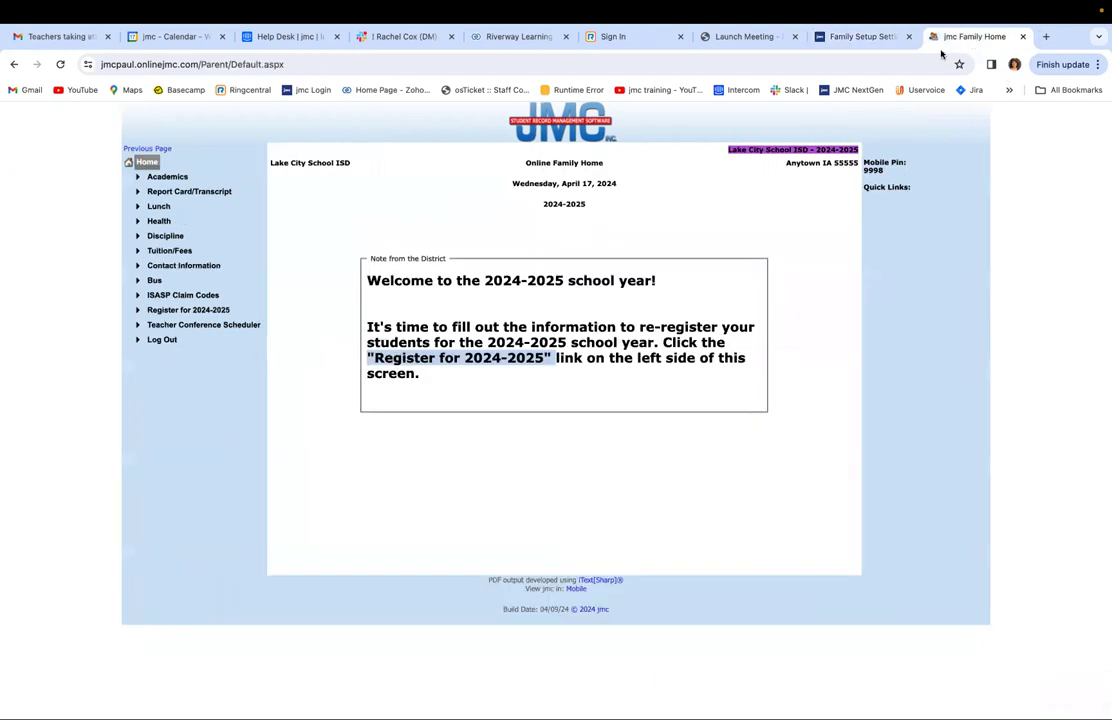
left_click(160, 312)
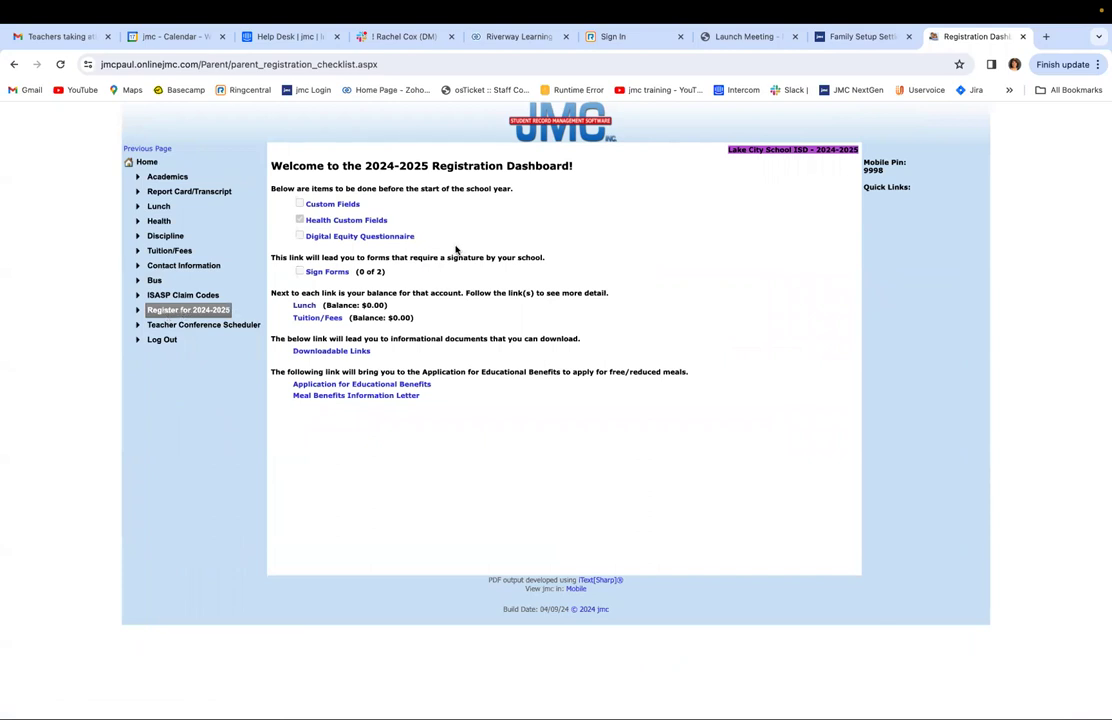
left_click(60, 64)
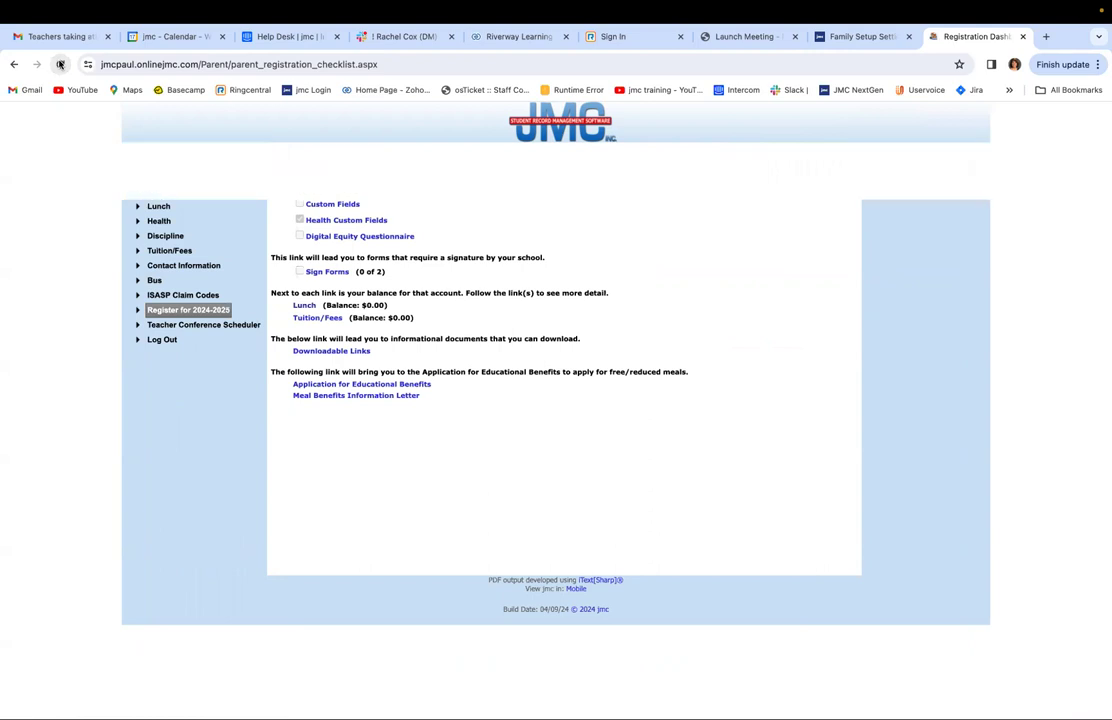
left_click(150, 178)
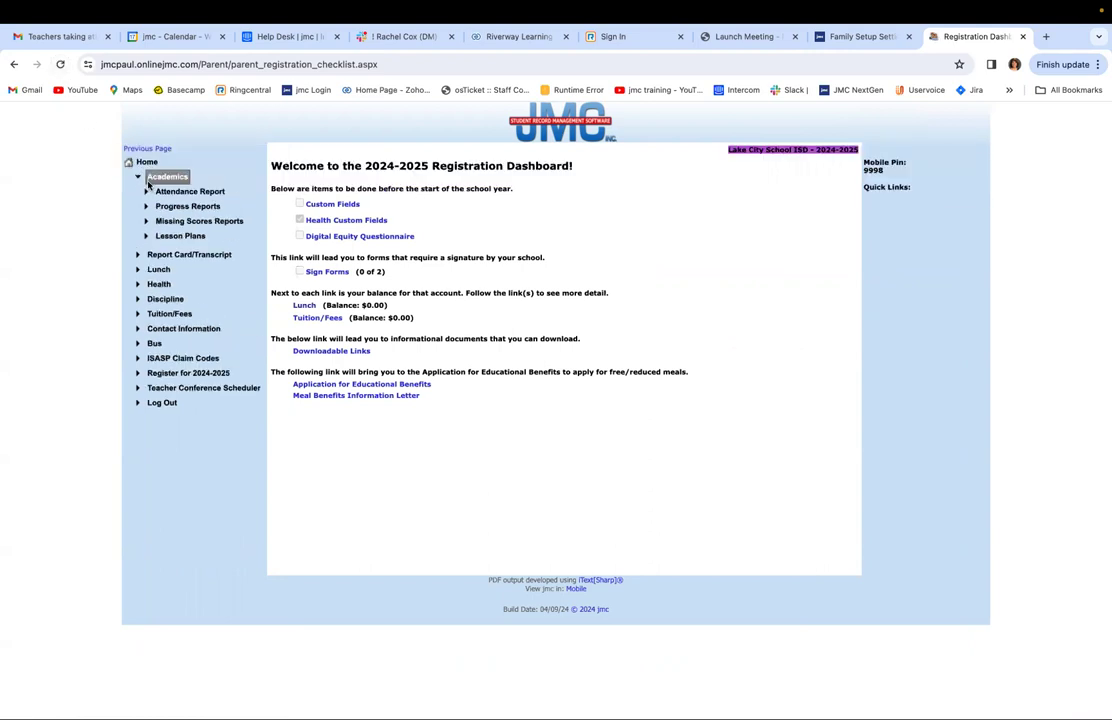
left_click(145, 162)
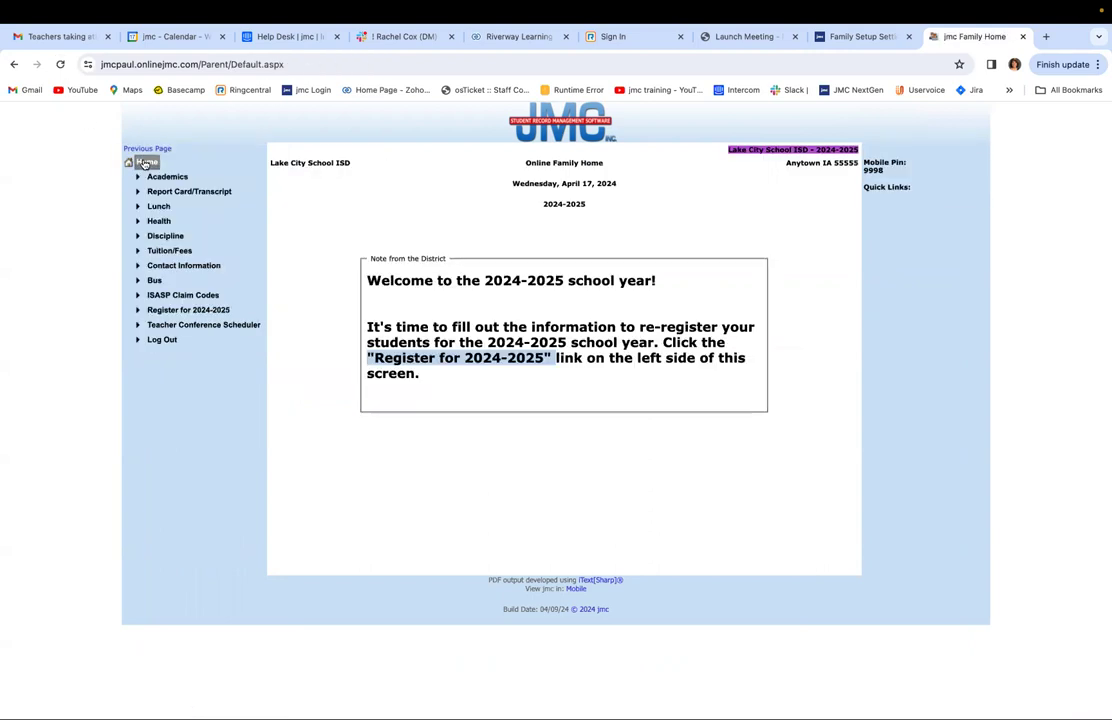
left_click(62, 64)
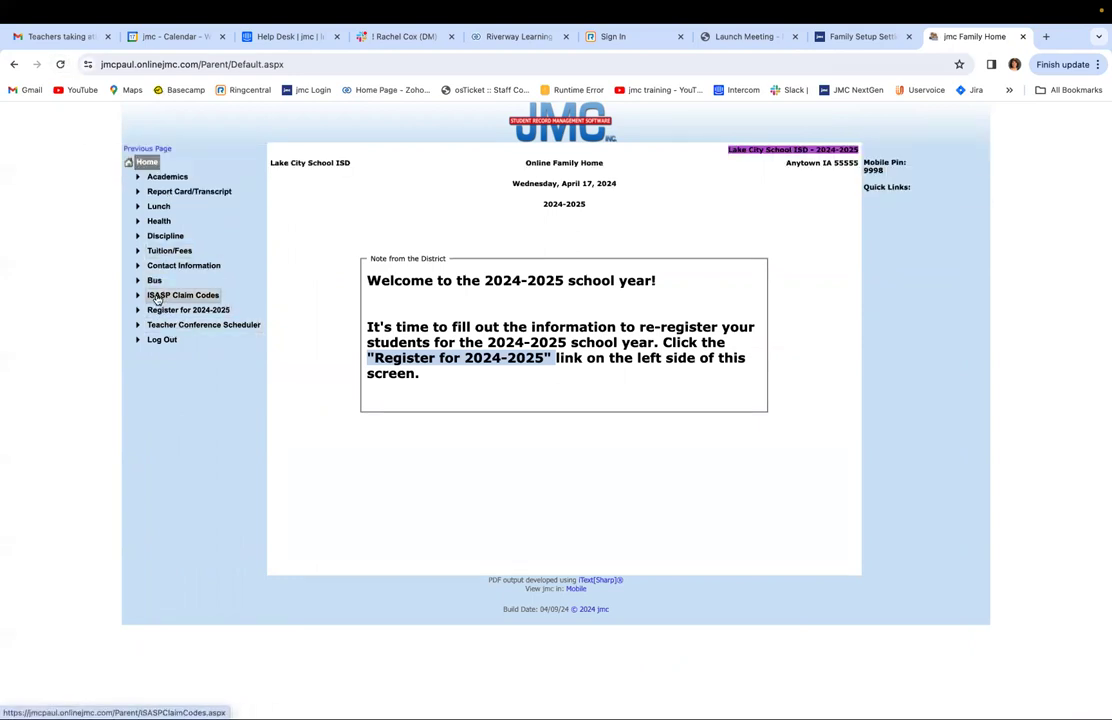
left_click(160, 312)
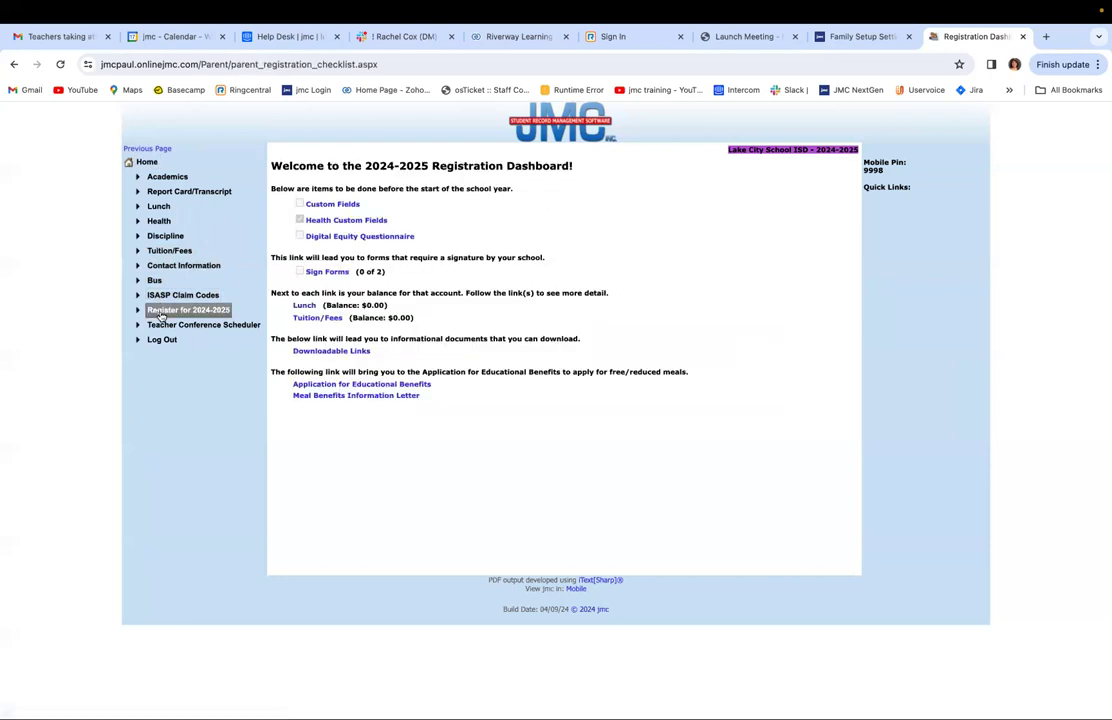
Step: Save the family setup settings again and switch back to the family portal
left_click(857, 38)
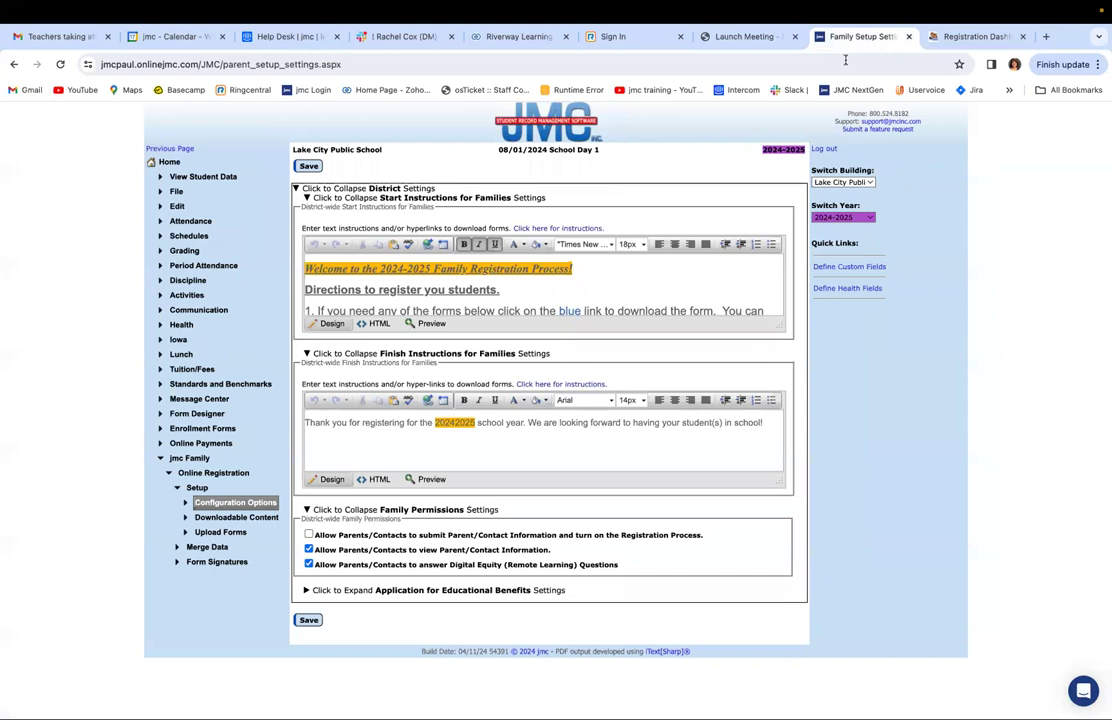
left_click(306, 621)
left_click(971, 37)
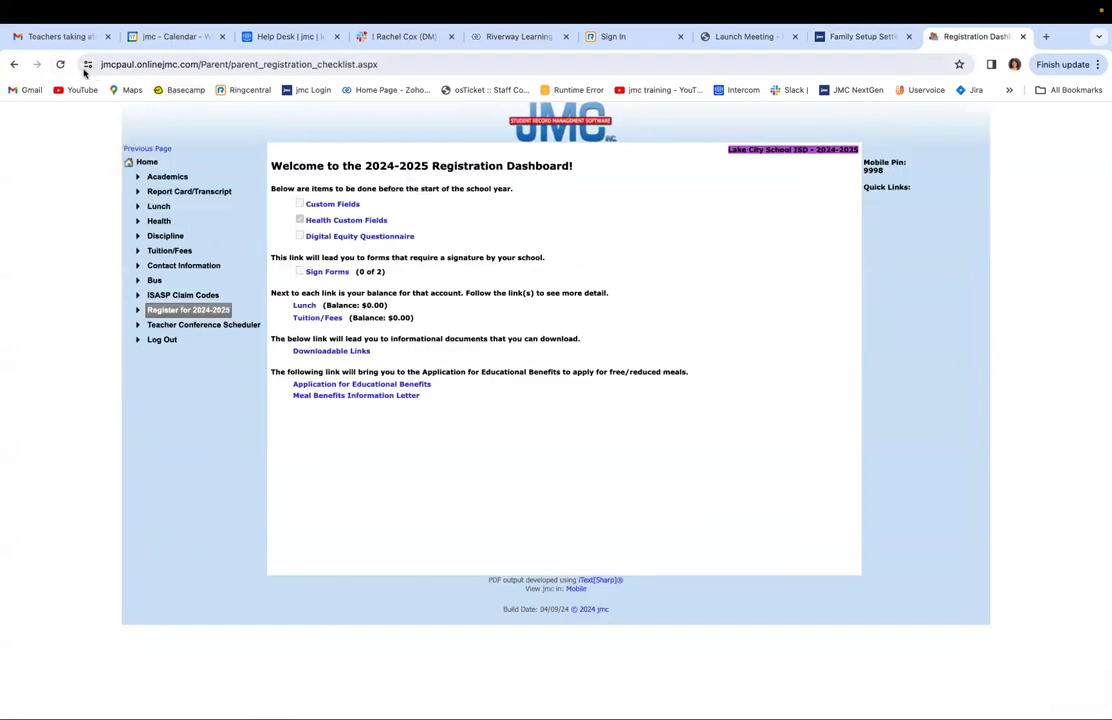
Step: Reopen the 2024-2025 registration dashboard from the family home page and view the student's Custom Fields questions
left_click(150, 161)
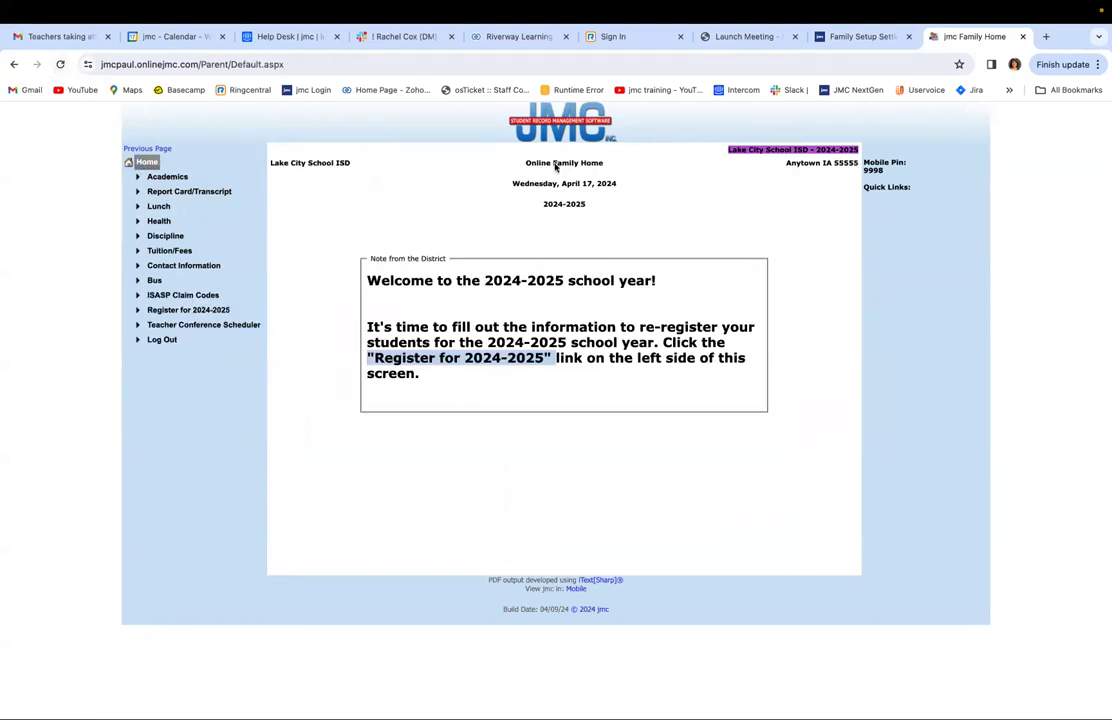
left_click(167, 312)
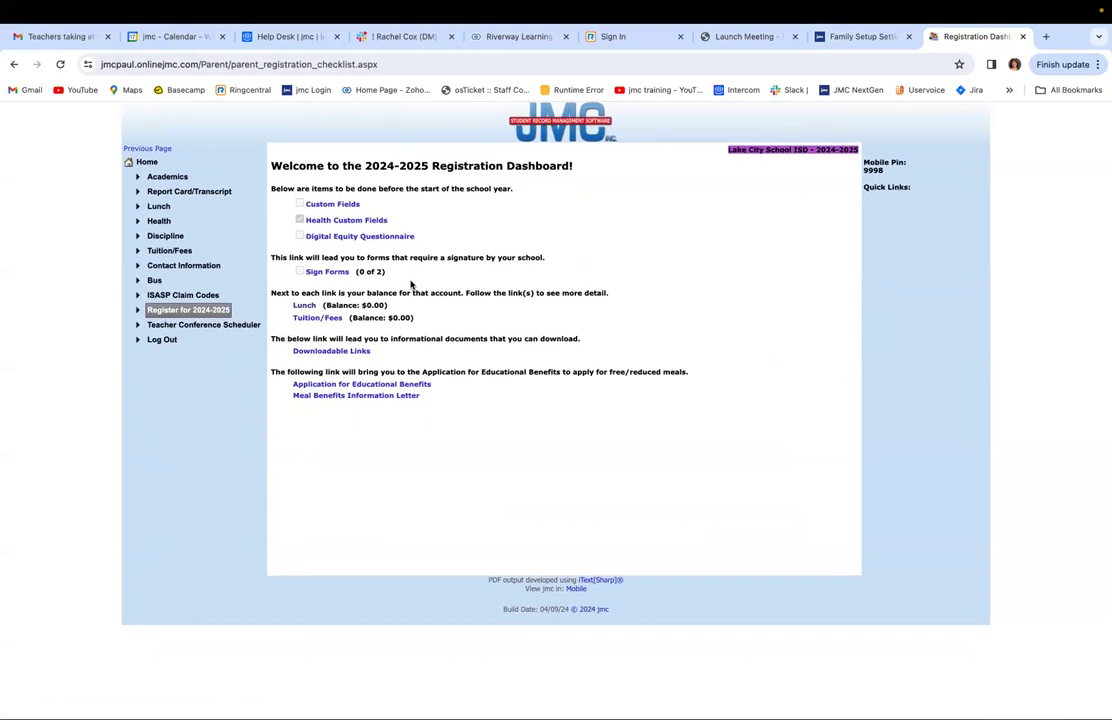
left_click(339, 206)
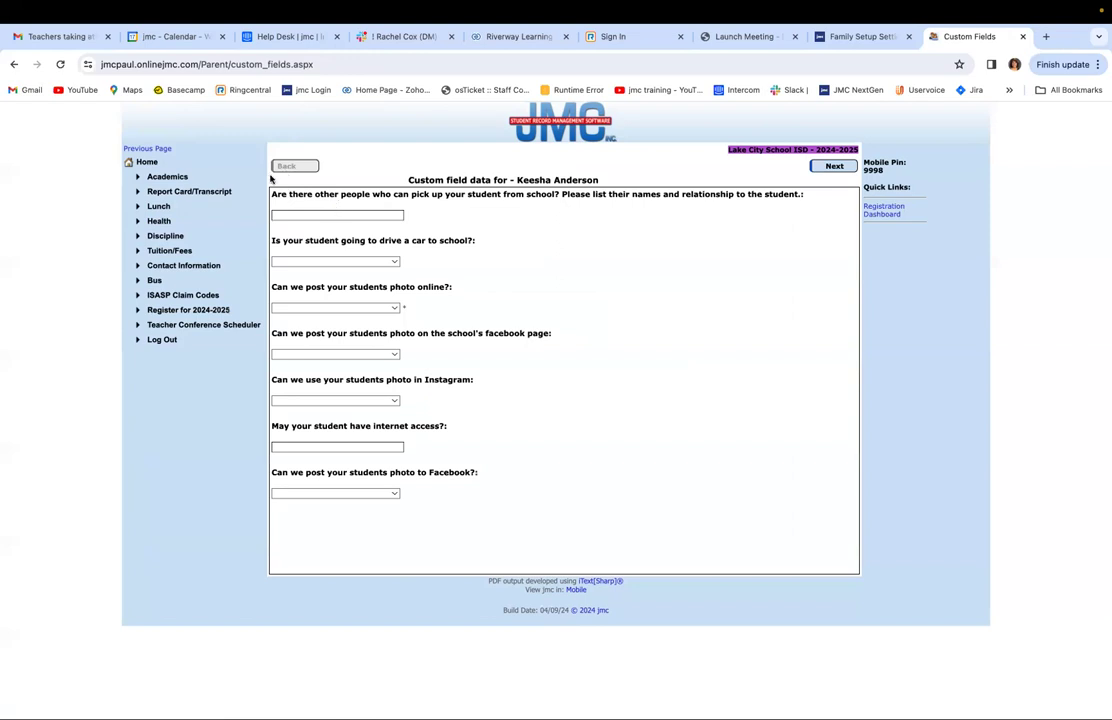
Step: In the district's Family Permissions, enable parents submitting Parent/Contact Information and turning on the Registration Process, and save the settings
left_click(14, 63)
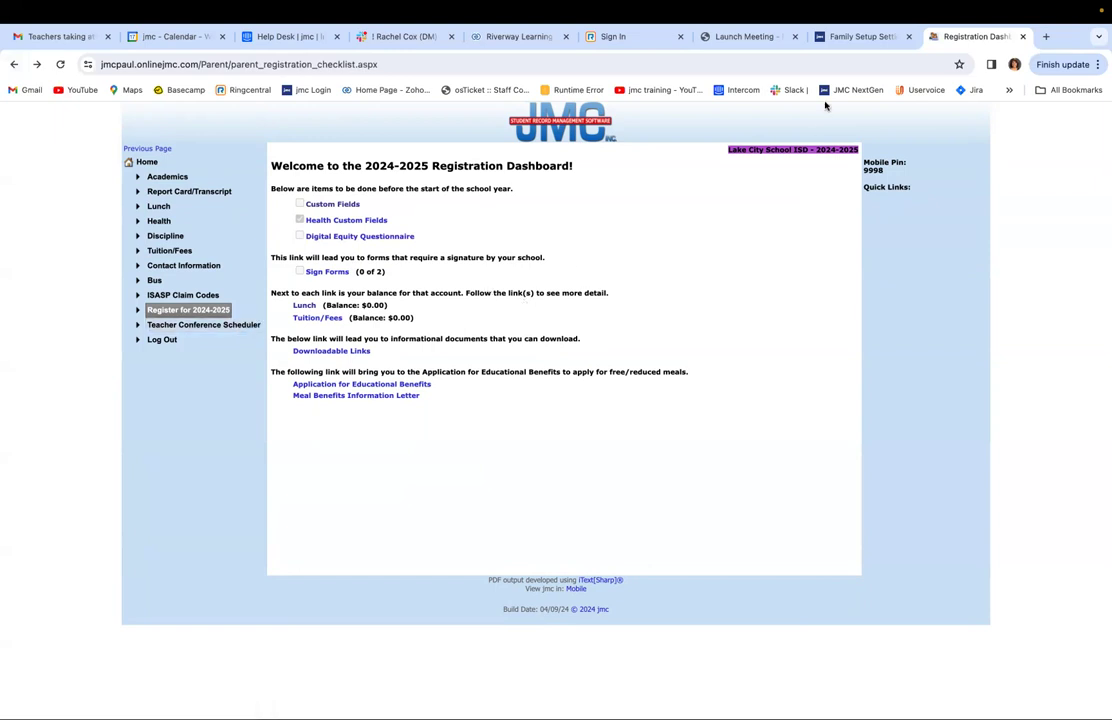
left_click(850, 36)
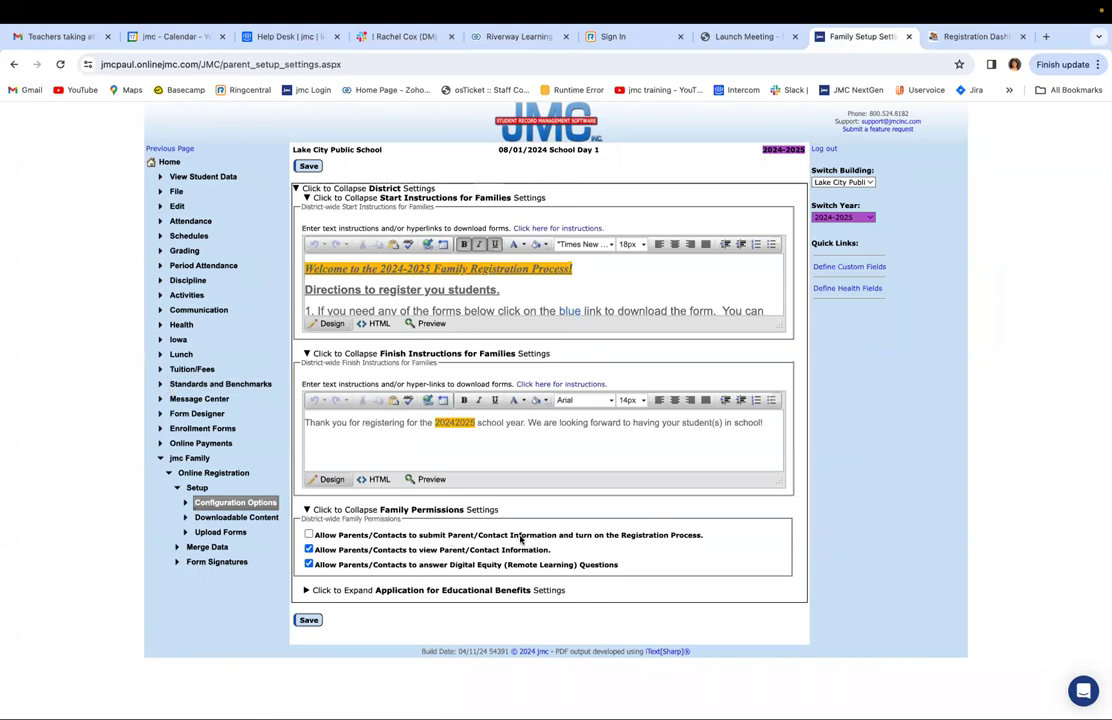
left_click(309, 535)
left_click(310, 621)
Step: Reload the family portal's 2024-2025 registration dashboard and open the Start/Continue the Registration Process instructions
left_click(958, 37)
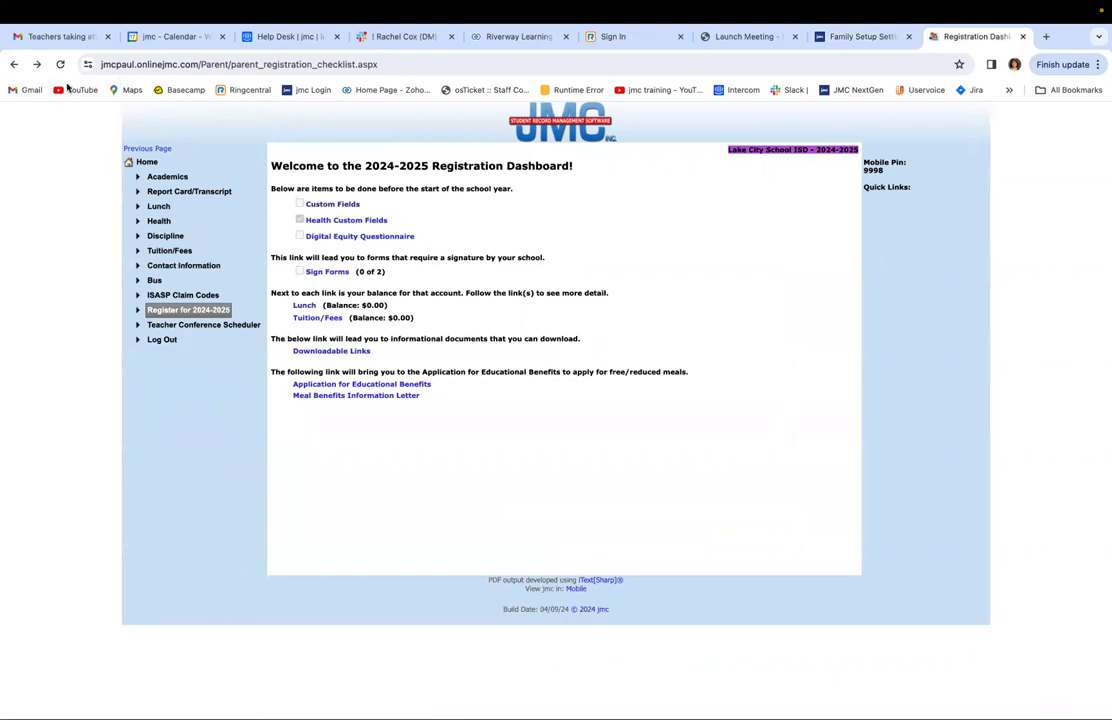
left_click(60, 64)
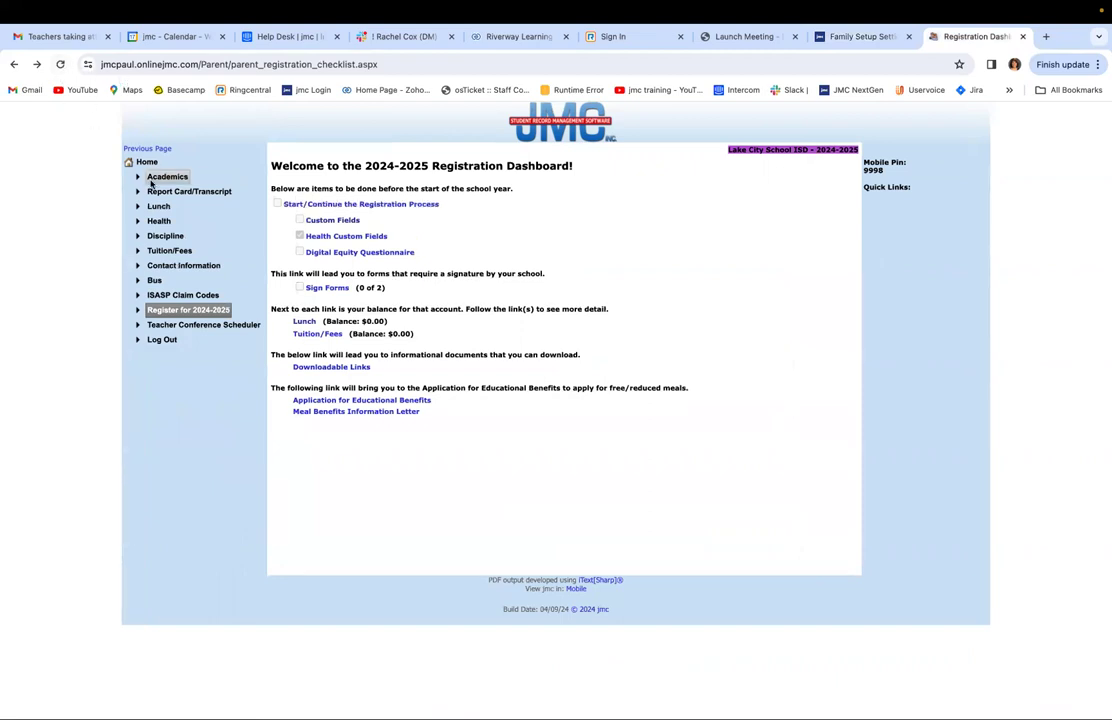
left_click(343, 206)
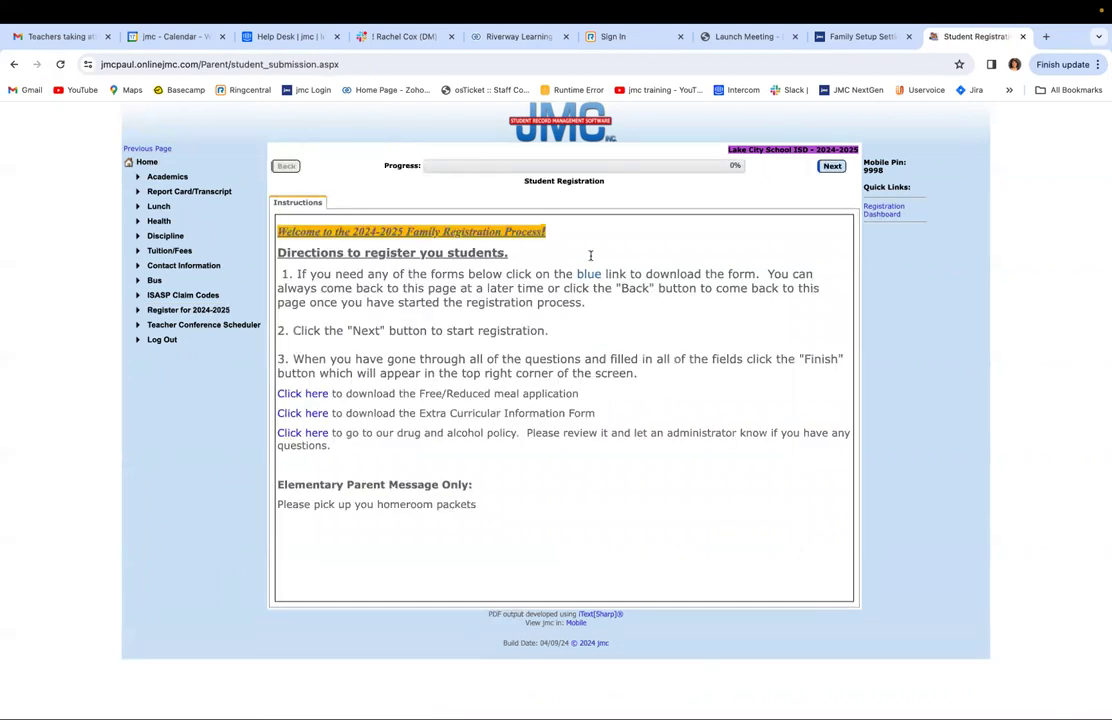
Step: Return to the family setup settings and expand the district's Application for Educational Benefits settings
left_click(855, 37)
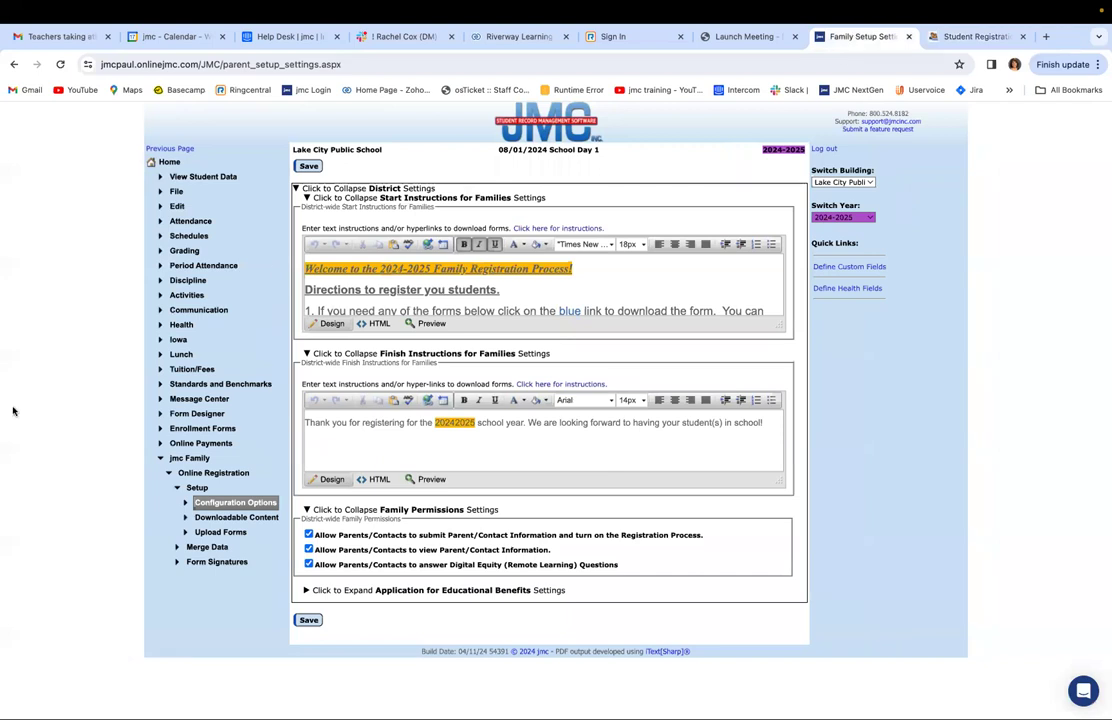
scroll(346, 429, "down", 1)
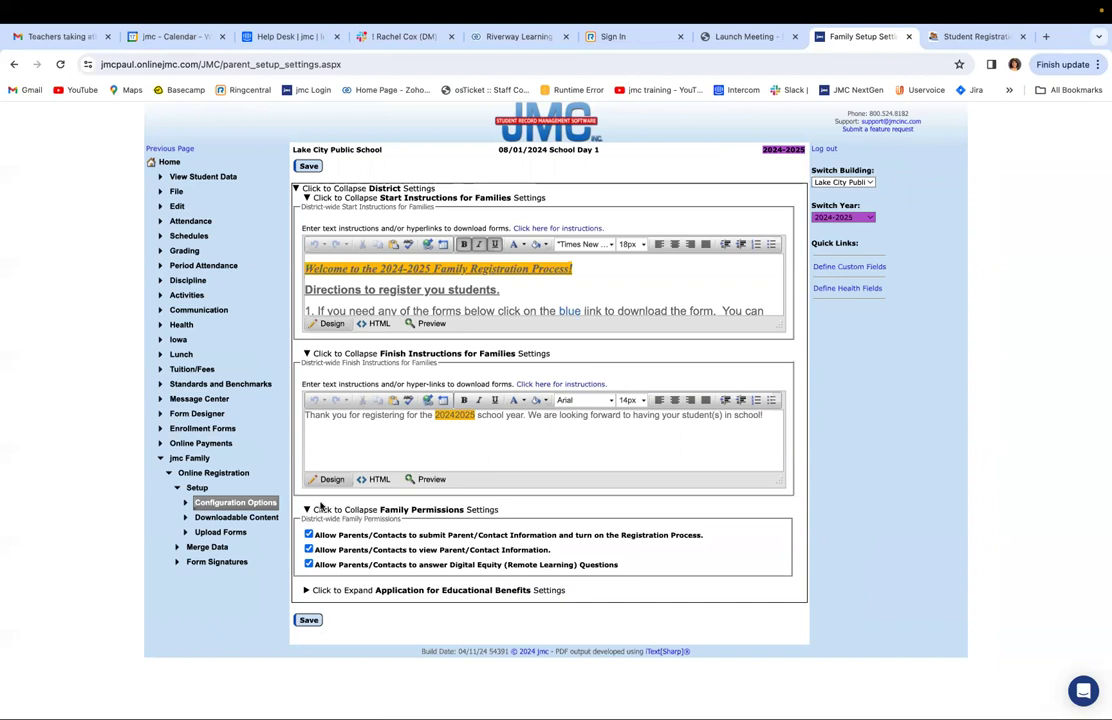
left_click(309, 535)
scroll(320, 533, "down", 1)
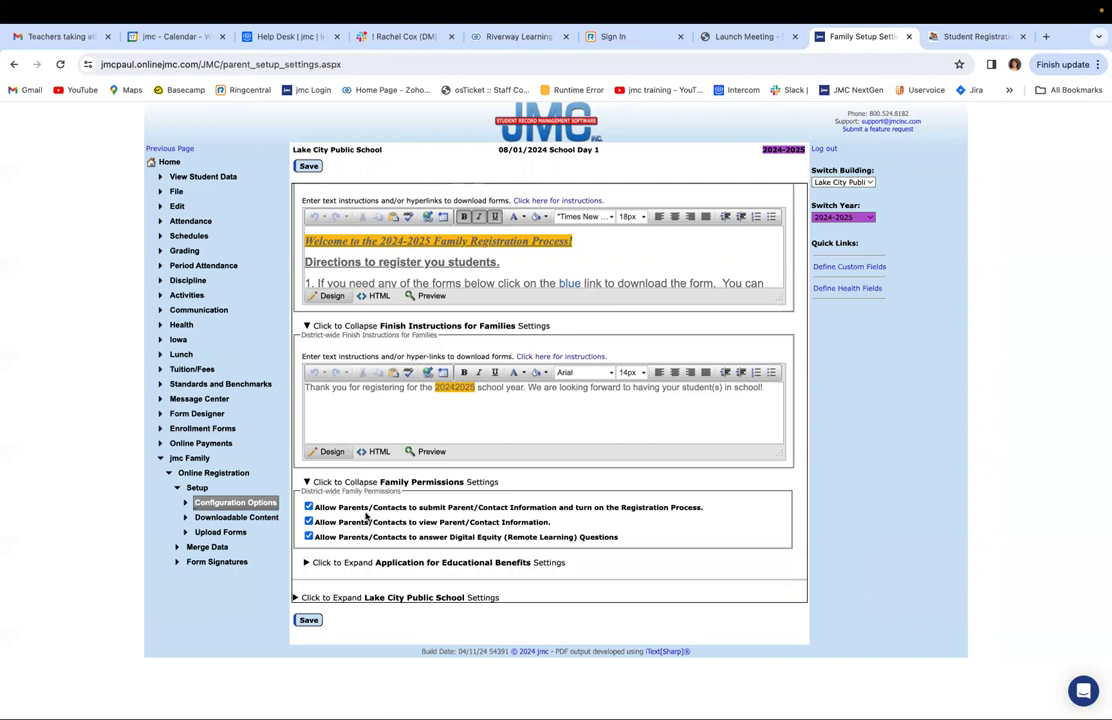
left_click(427, 566)
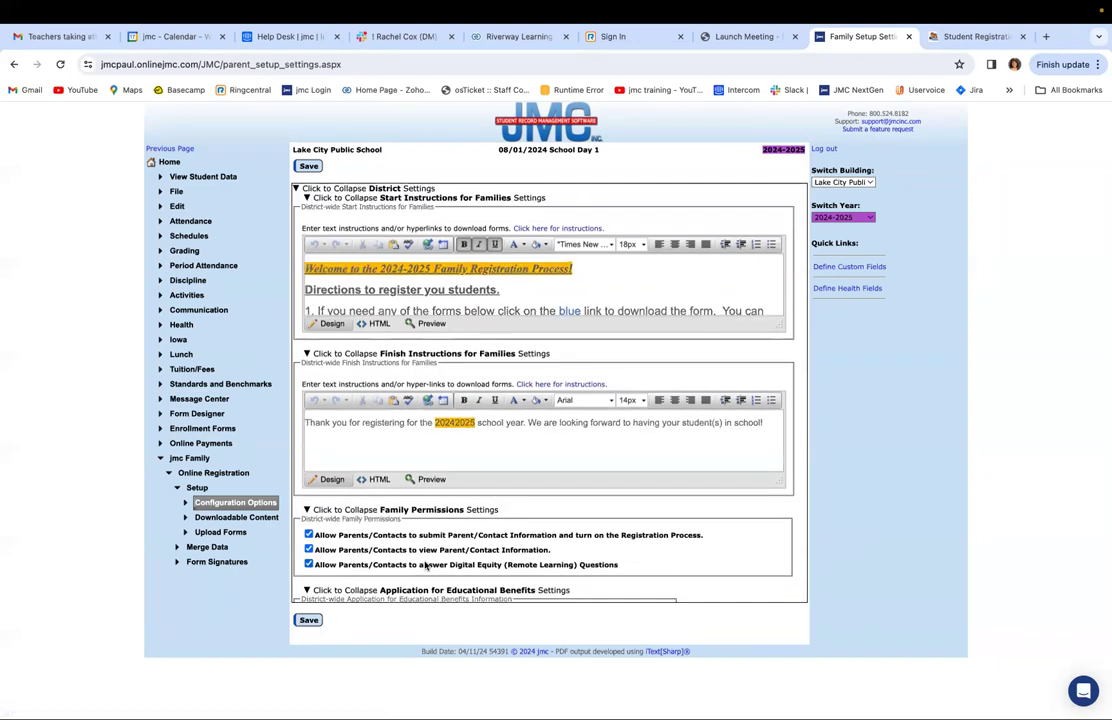
Step: Examine the Application for Educational Benefits options, URLs and family information letter fields, along with the other district settings
scroll(375, 490, "down", 3)
scroll(381, 492, "down", 2)
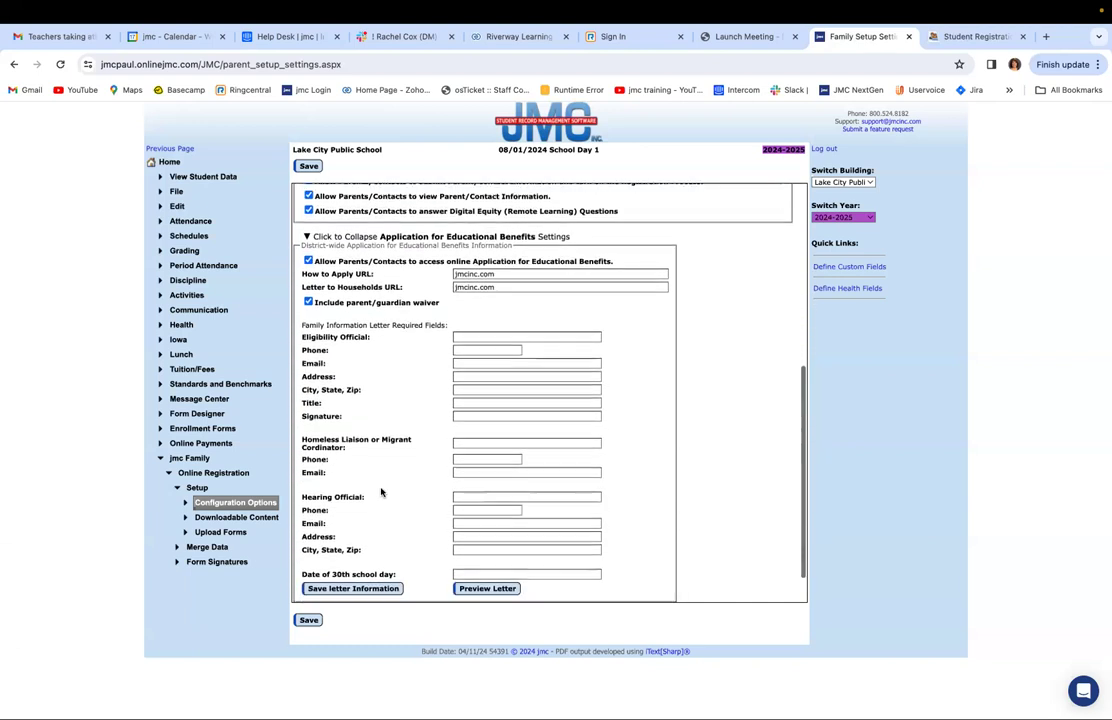
scroll(381, 492, "up", 5)
scroll(381, 494, "down", 5)
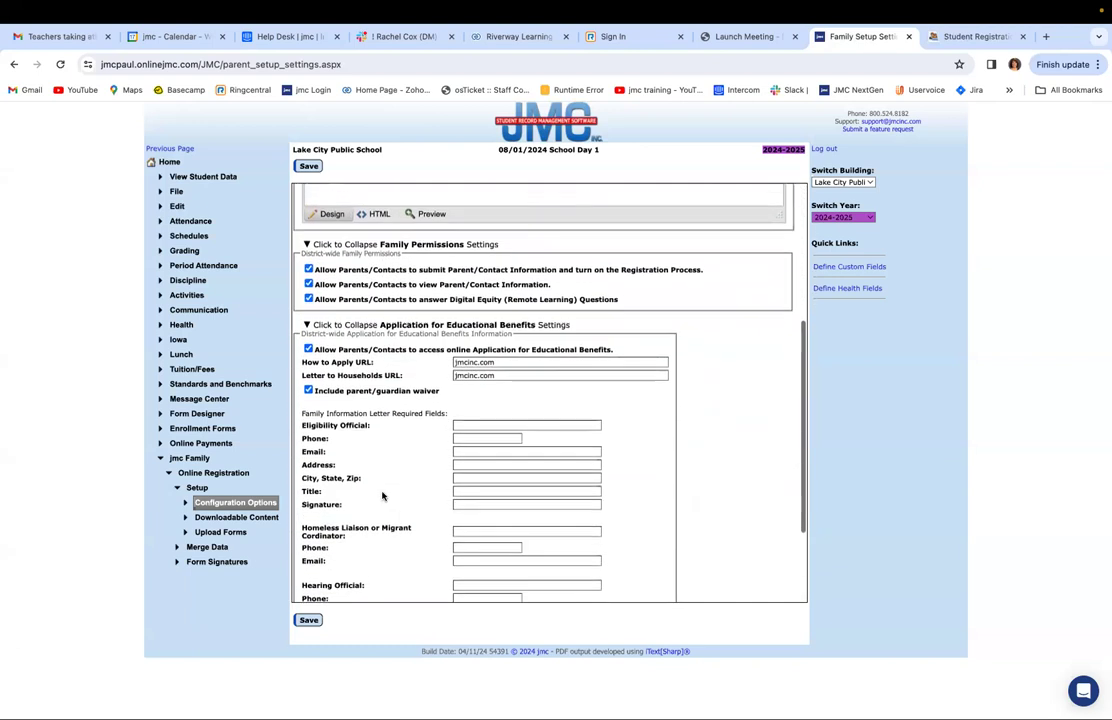
scroll(381, 494, "up", 1)
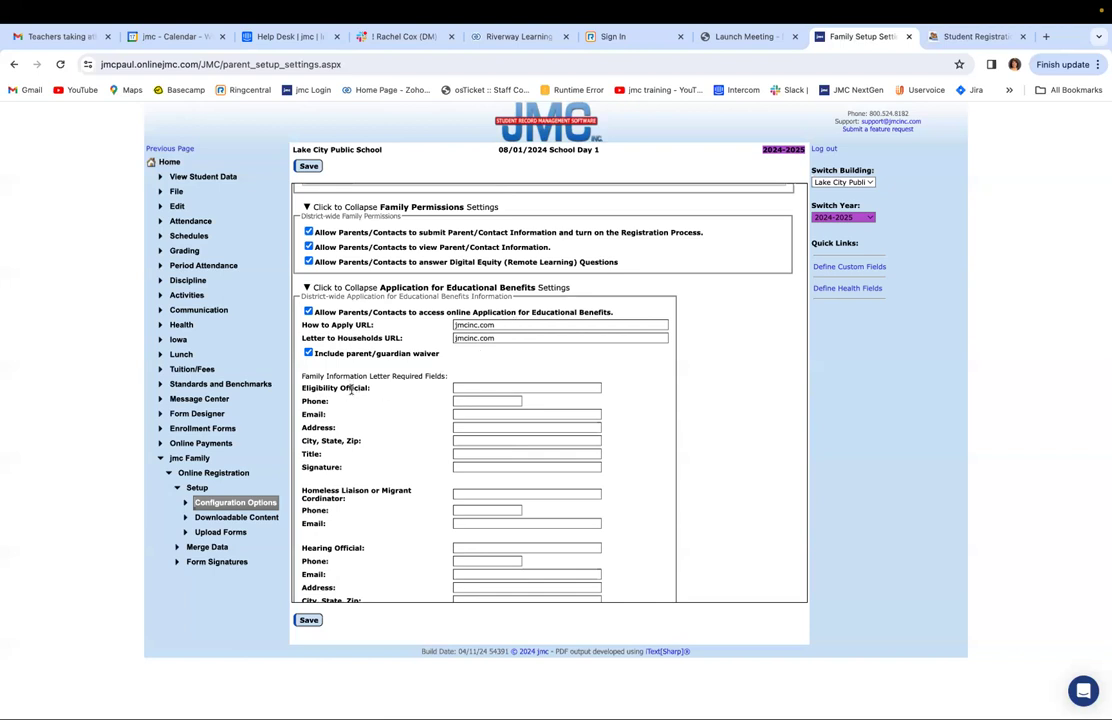
scroll(351, 390, "down", 2)
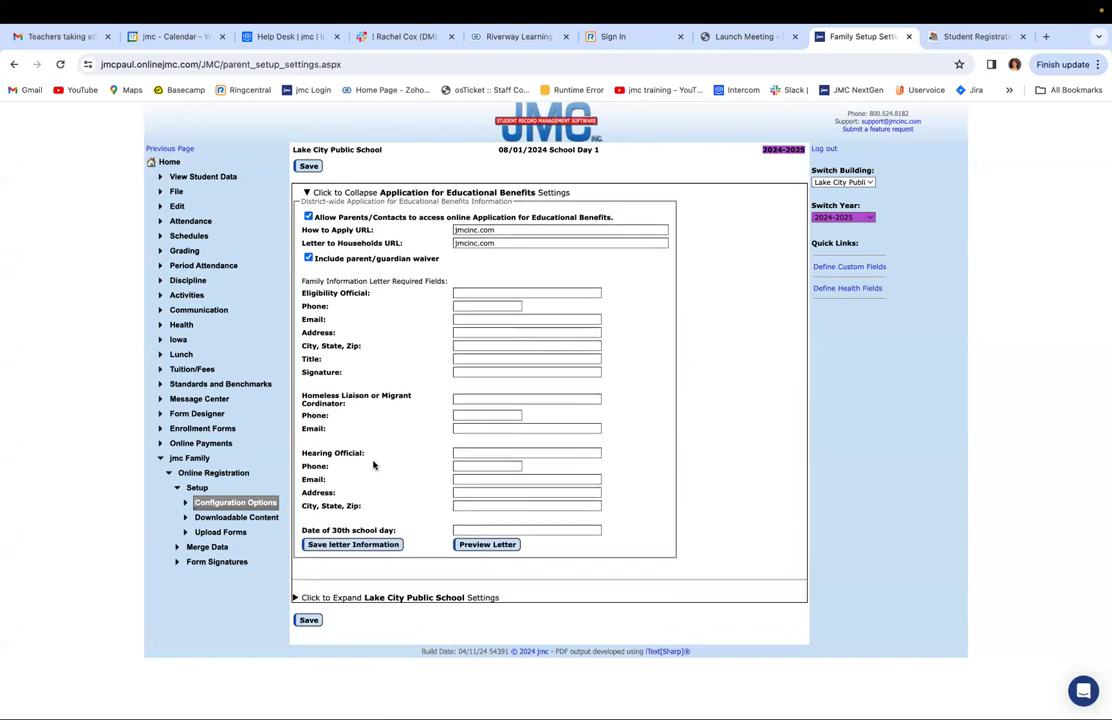
scroll(394, 425, "up", 5)
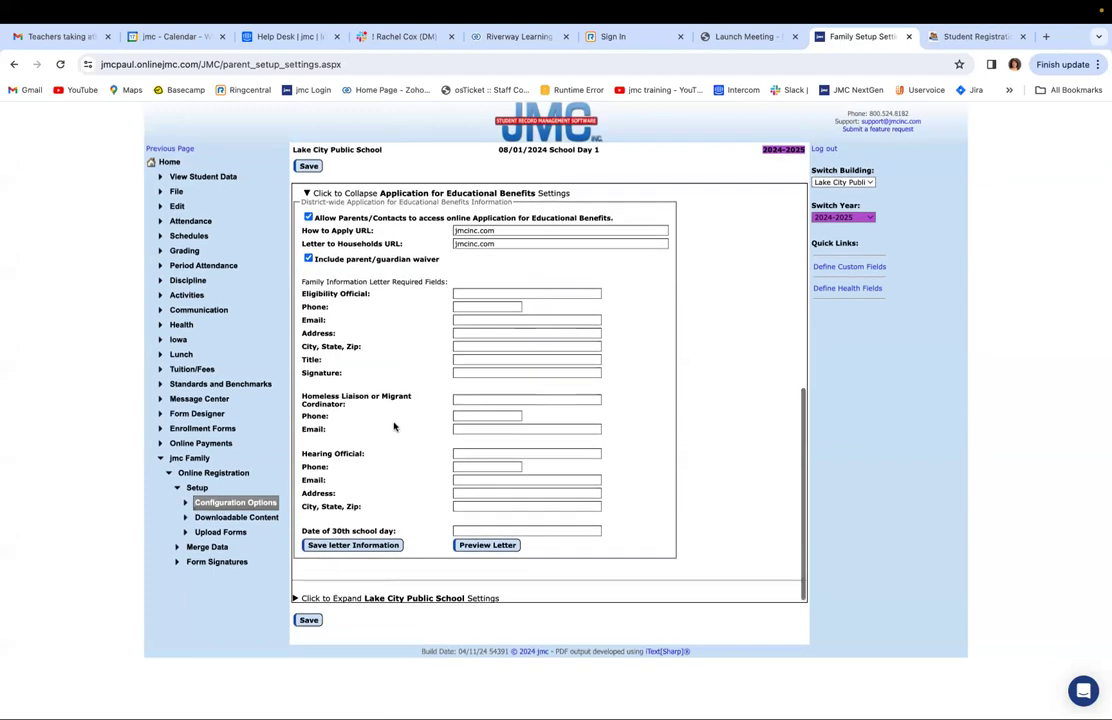
scroll(394, 425, "up", 1)
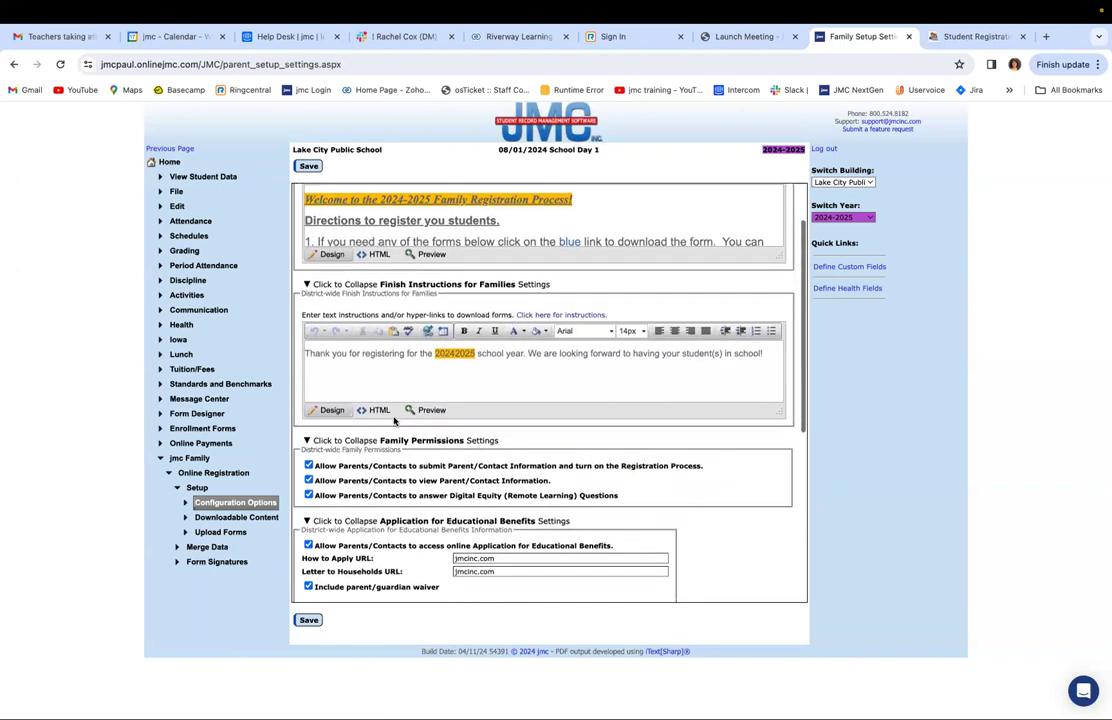
scroll(318, 458, "down", 7)
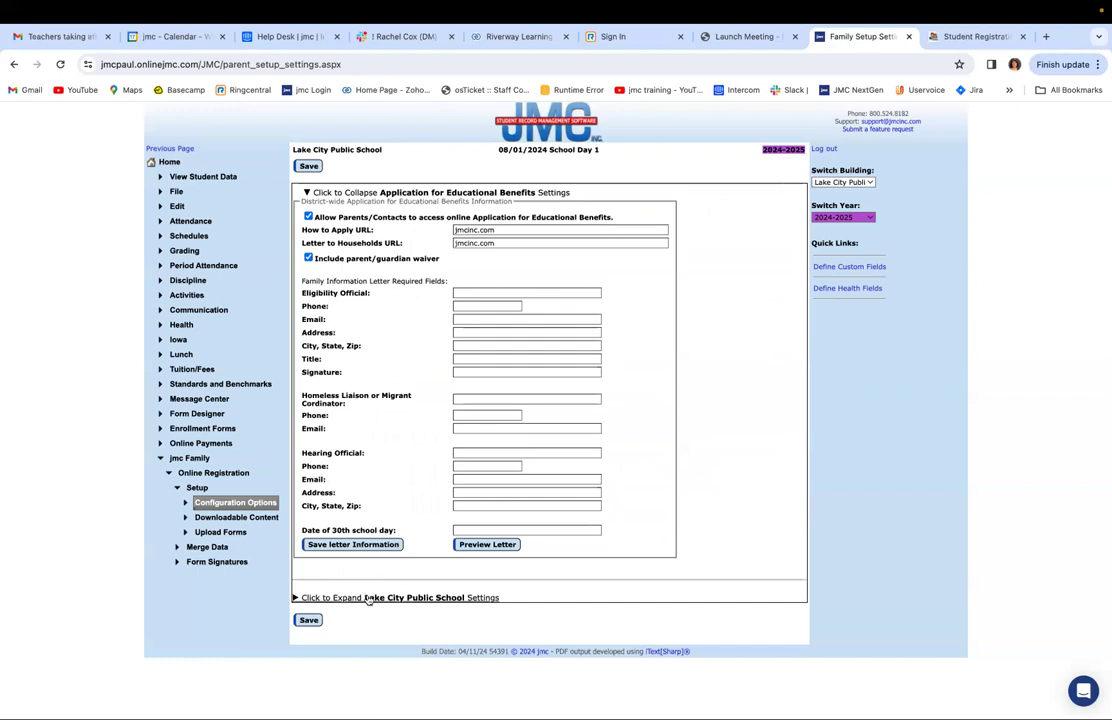
scroll(369, 481, "up", 6)
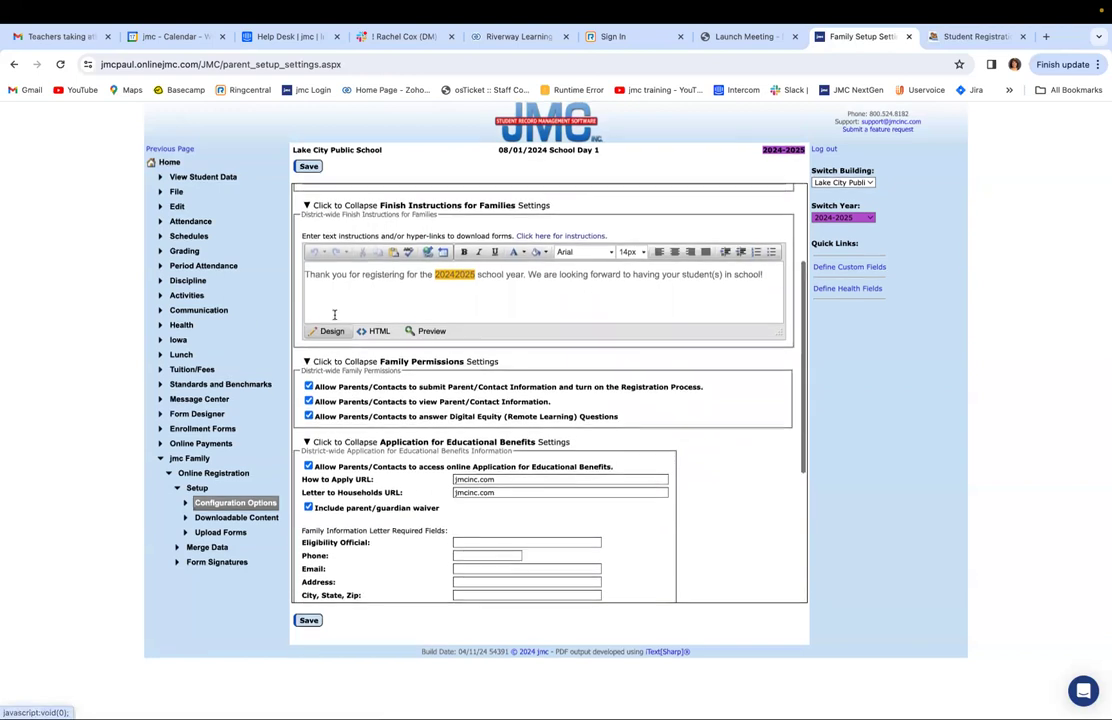
scroll(447, 330, "up", 3)
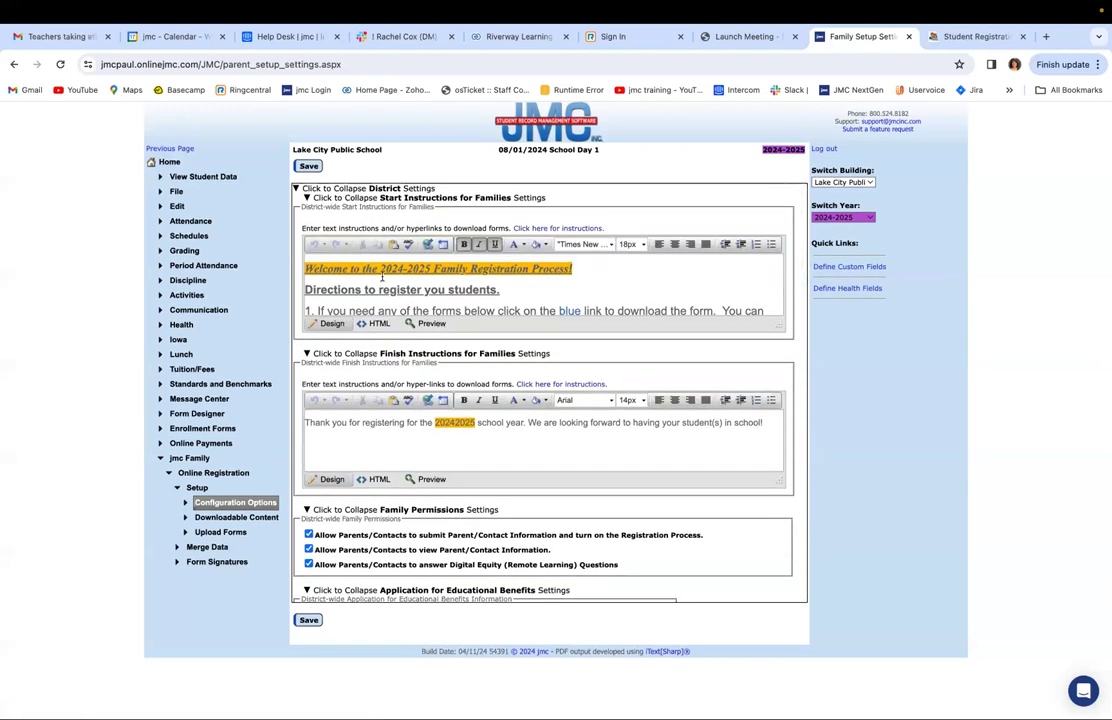
Step: Collapse the Start Instructions, Finish Instructions and Family Permissions sections, followed by the entire District settings section
left_click(308, 198)
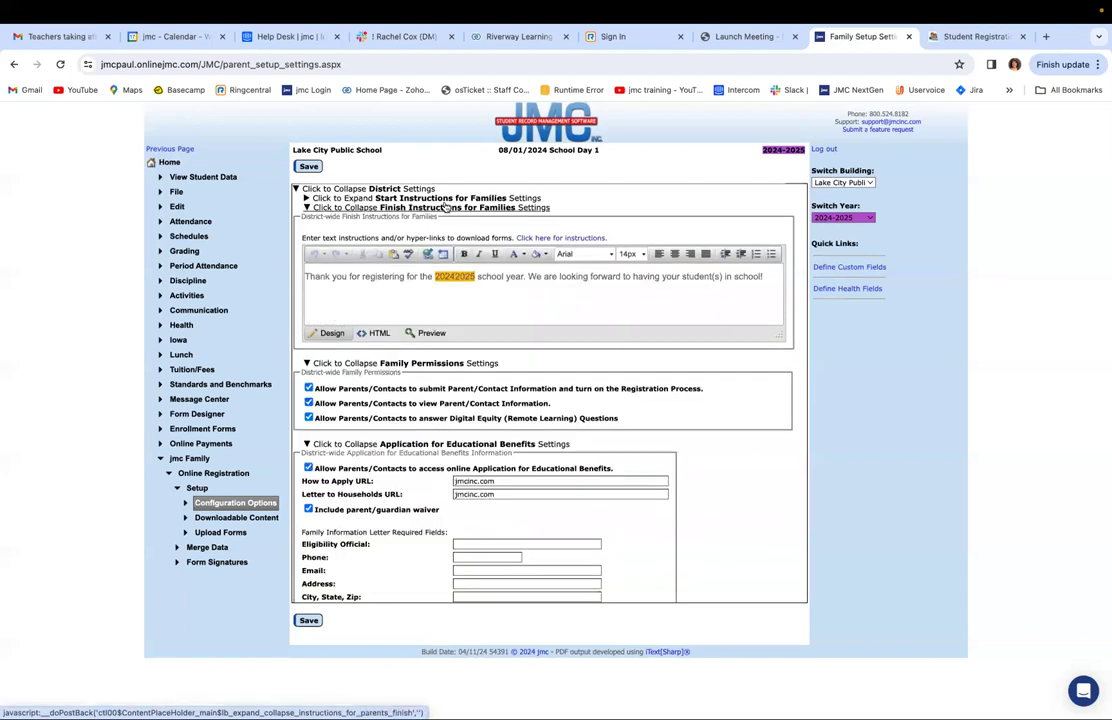
left_click(446, 209)
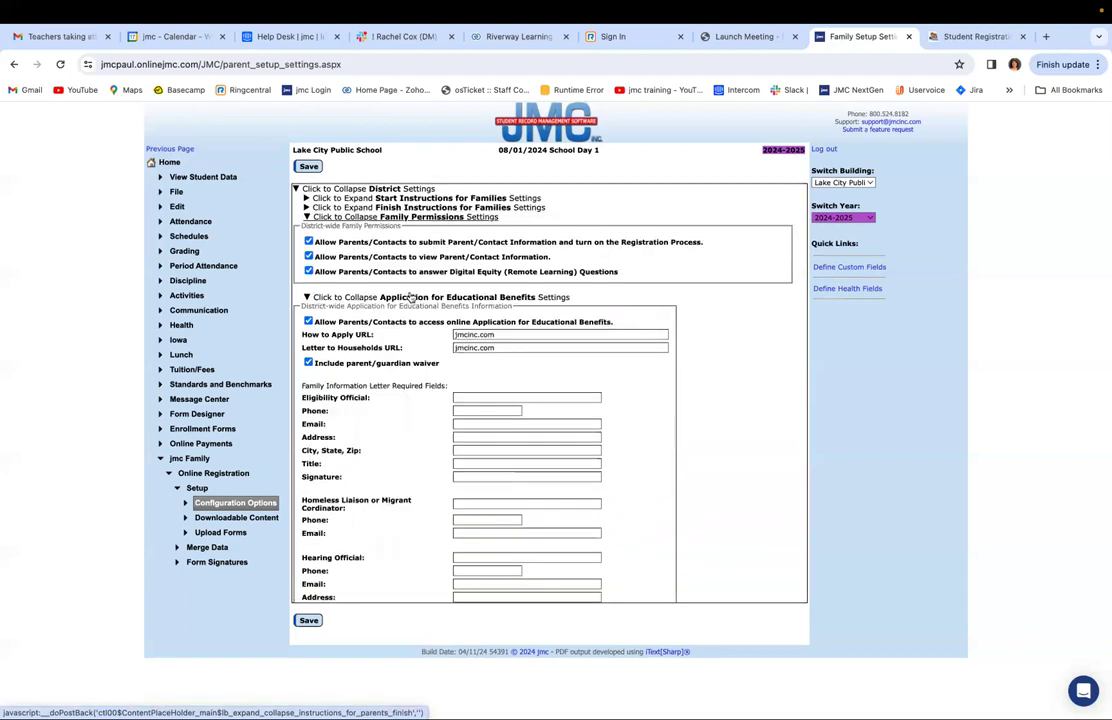
scroll(417, 298, "down", 3)
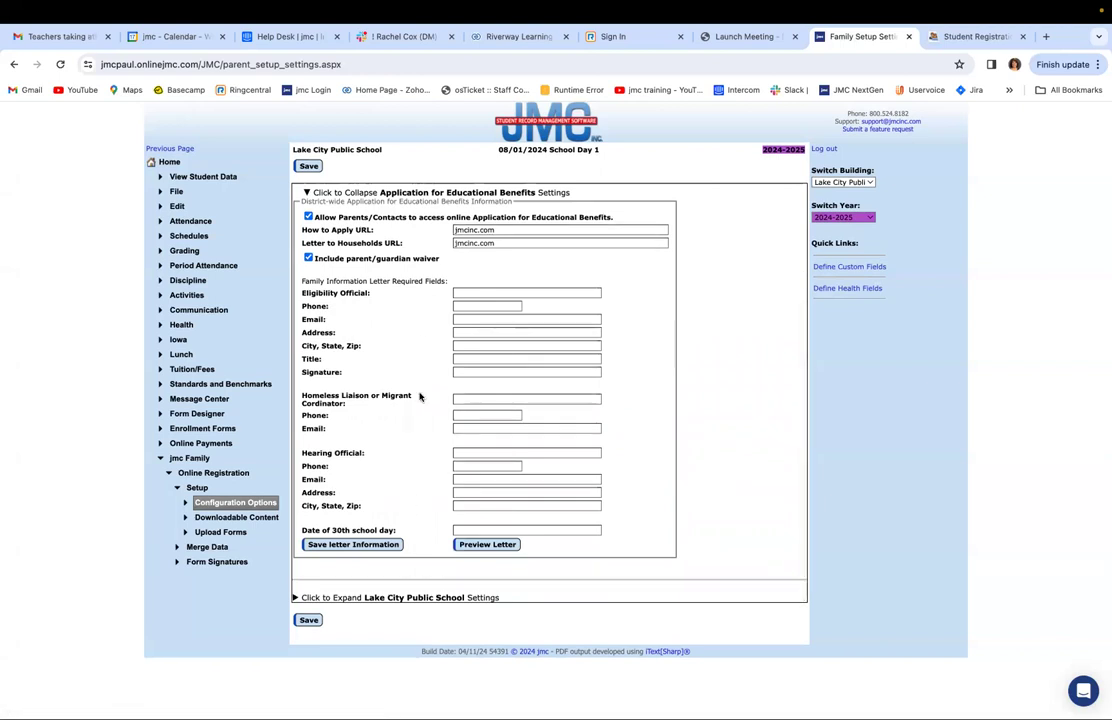
scroll(429, 378, "up", 2)
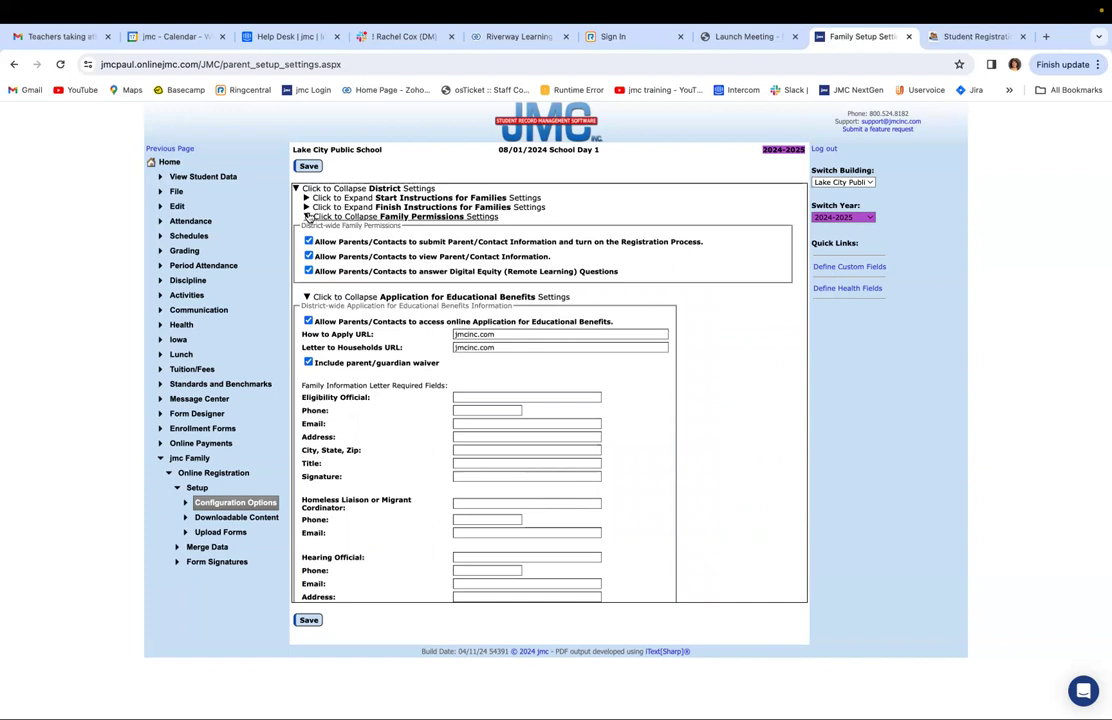
left_click(309, 218)
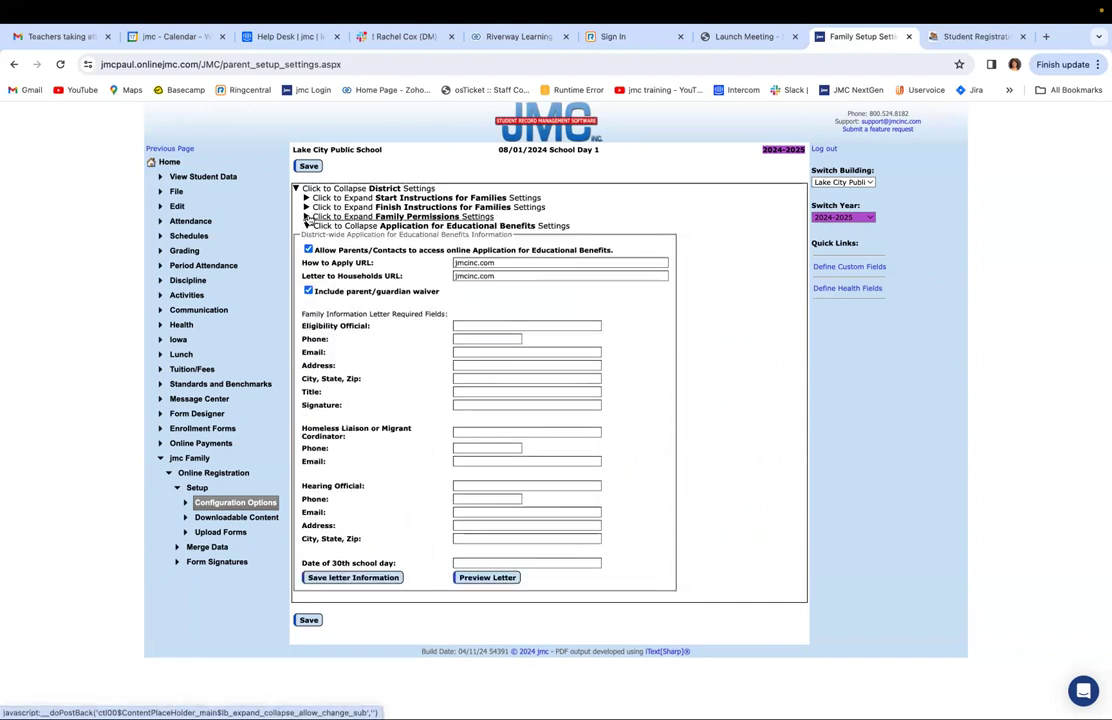
left_click(296, 190)
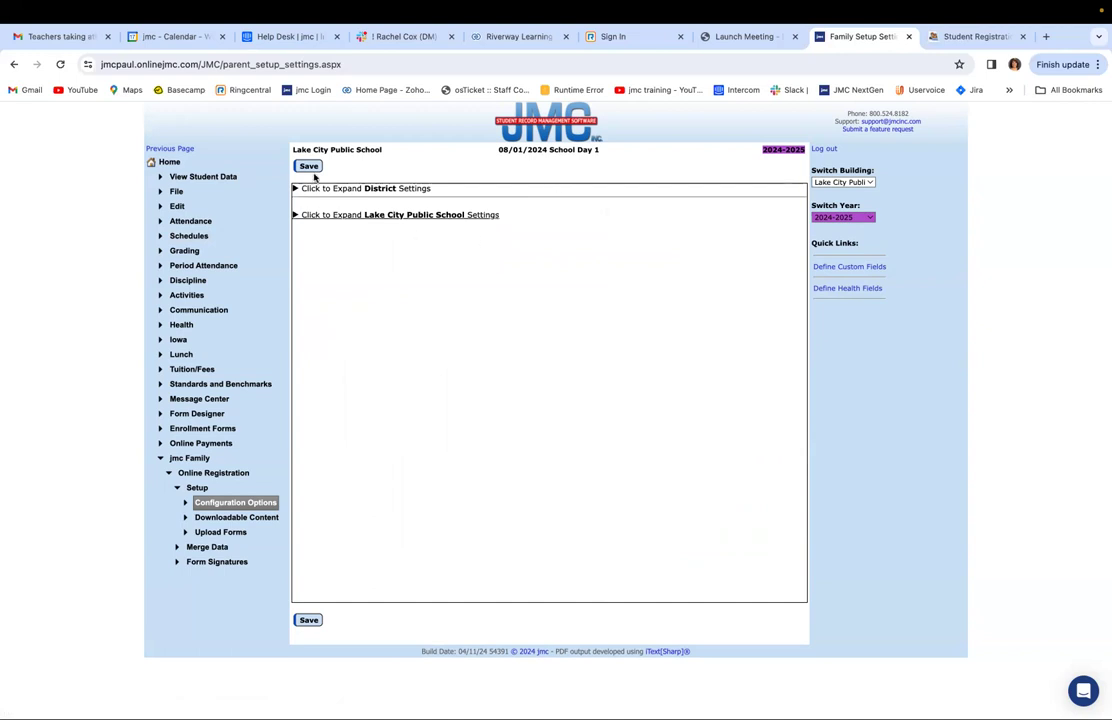
Step: Expand the District settings again, including the Start Instructions, Finish Instructions and Family Permissions sections
left_click(297, 190)
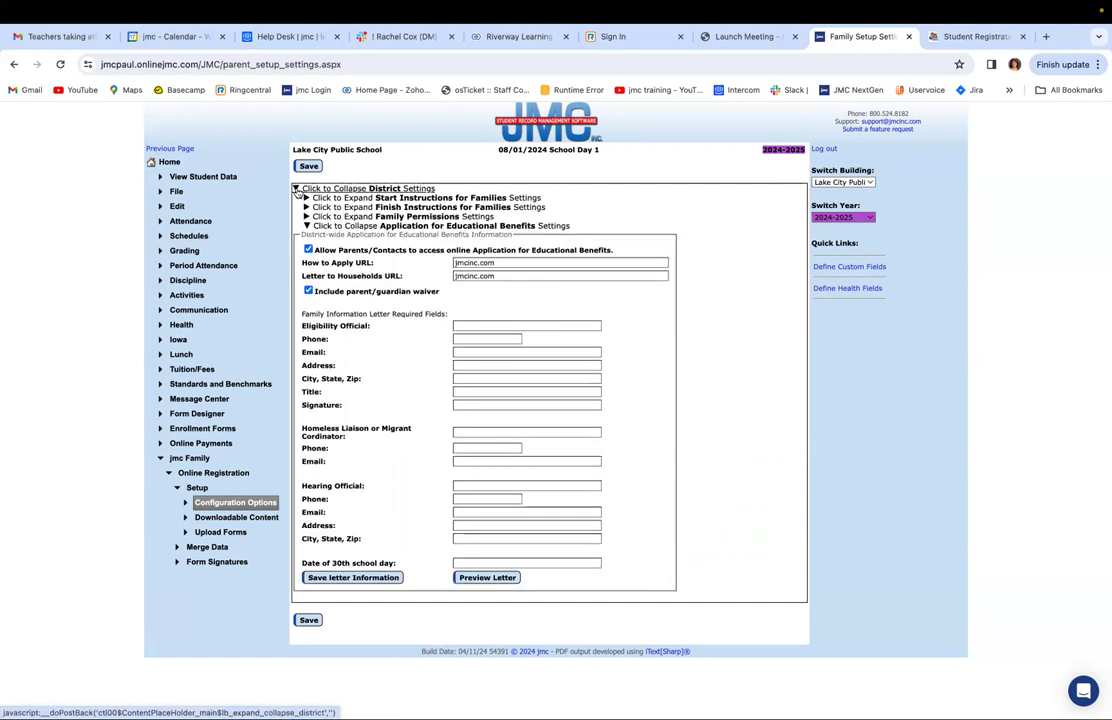
left_click(307, 196)
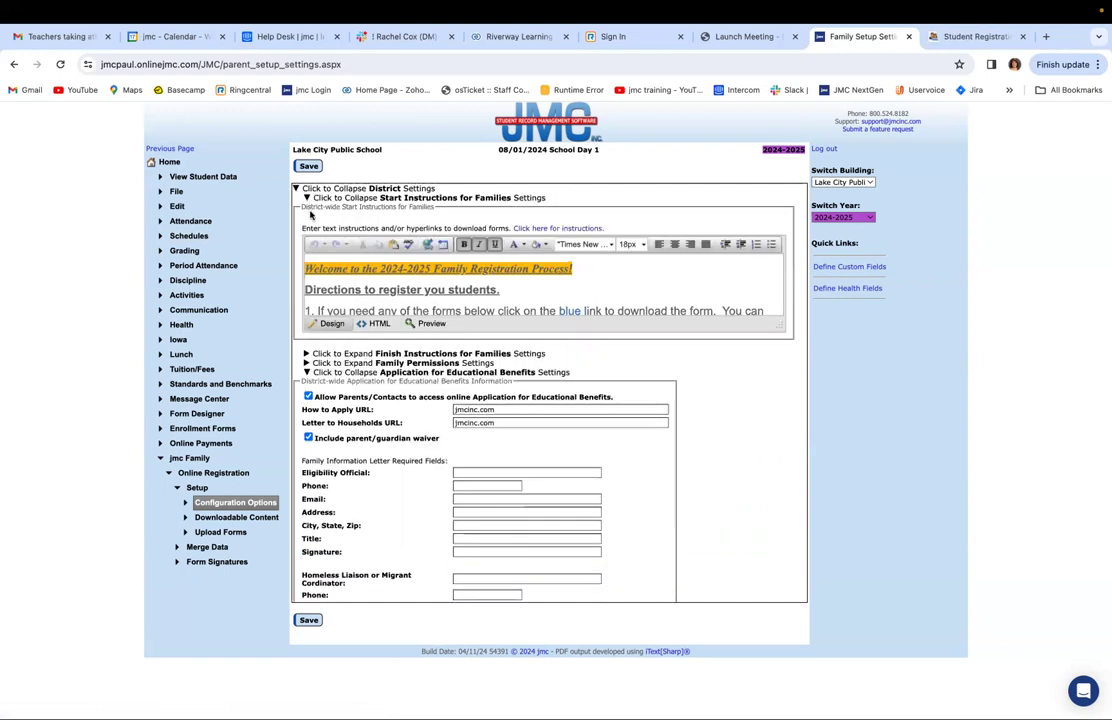
left_click(307, 354)
scroll(320, 362, "down", 5)
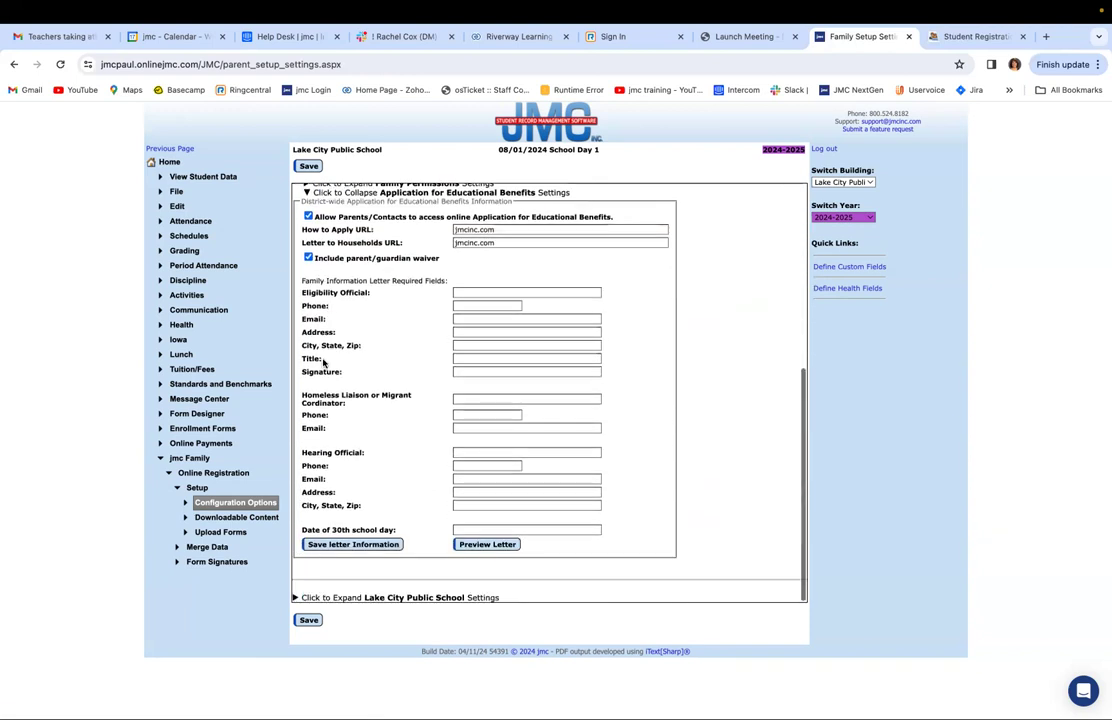
scroll(326, 227, "up", 5)
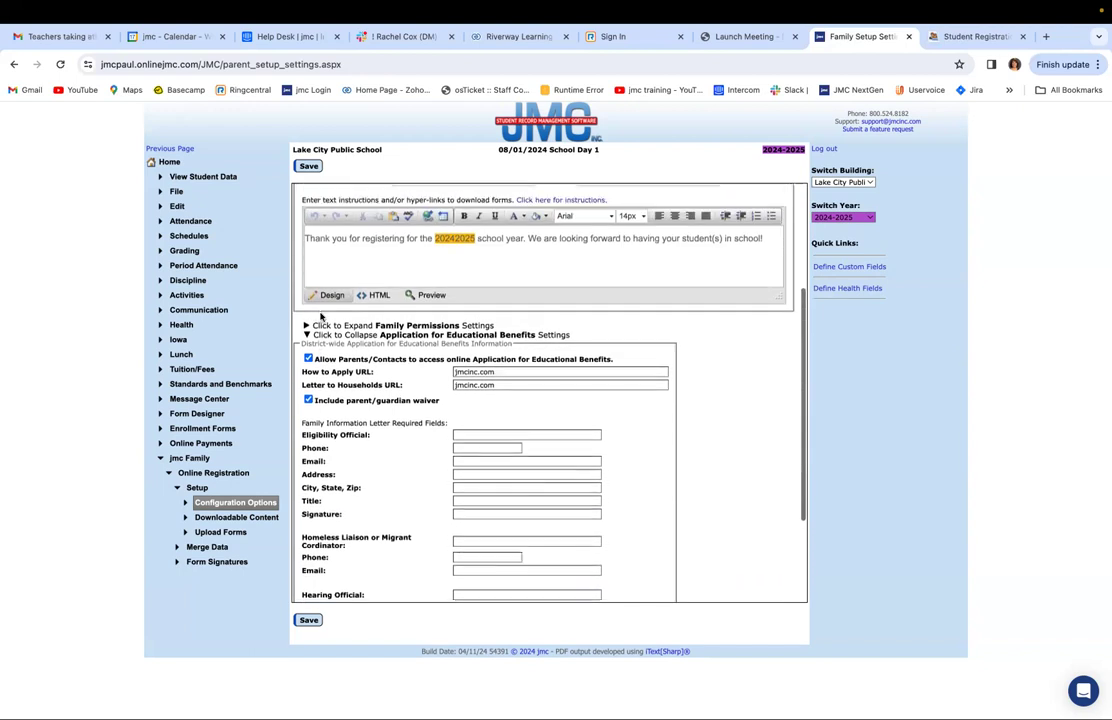
left_click(306, 329)
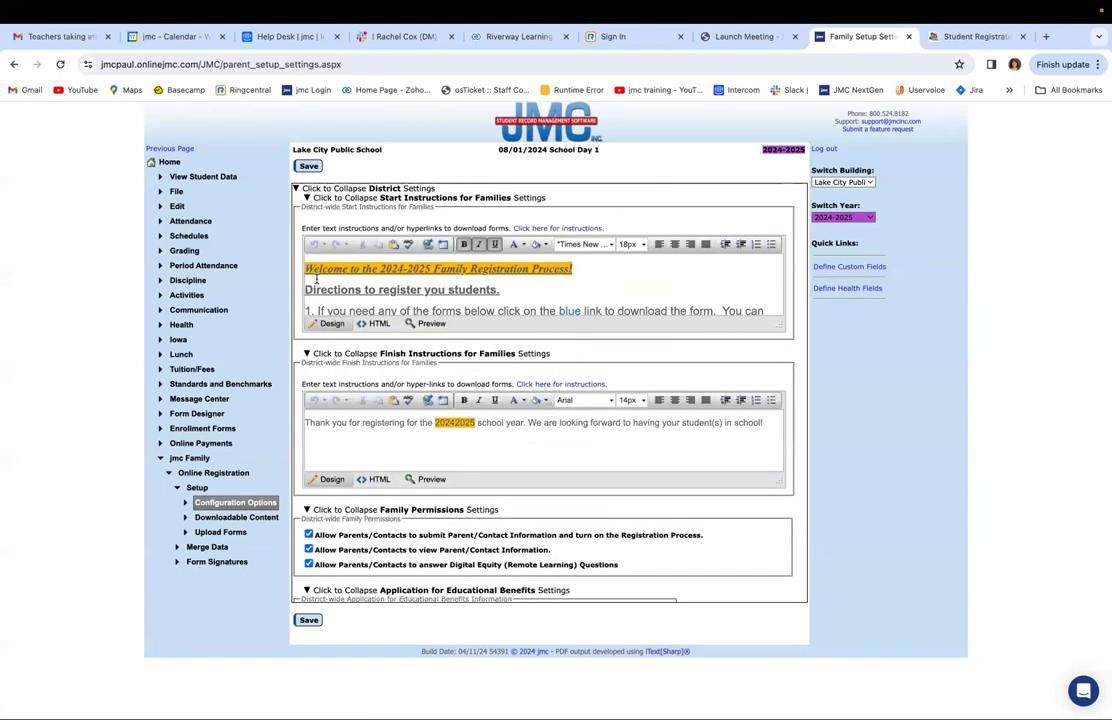
Step: Collapse the Finish Instructions and Start Instructions sections and hide the whole District settings section
left_click(309, 353)
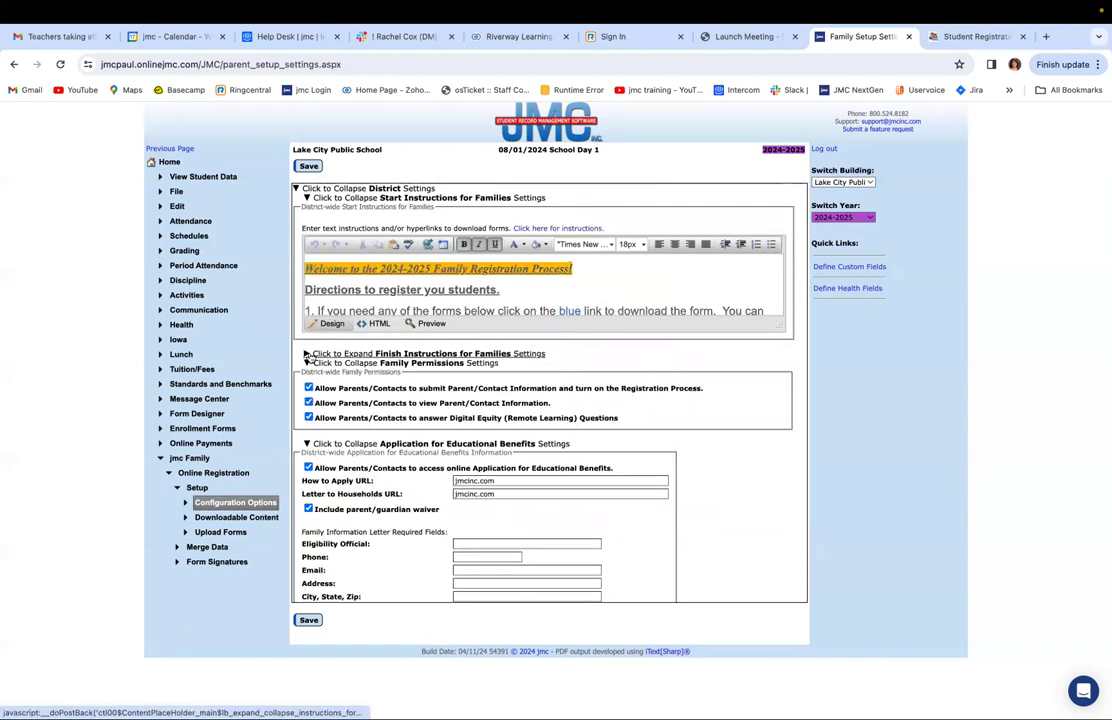
left_click(306, 199)
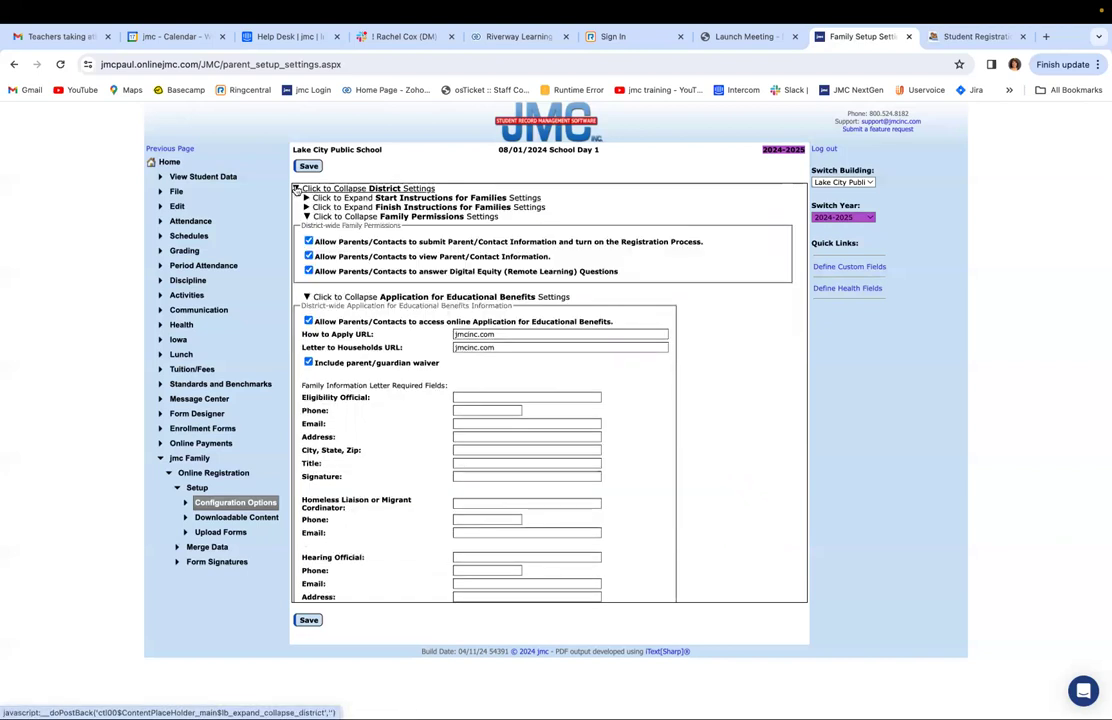
left_click(296, 189)
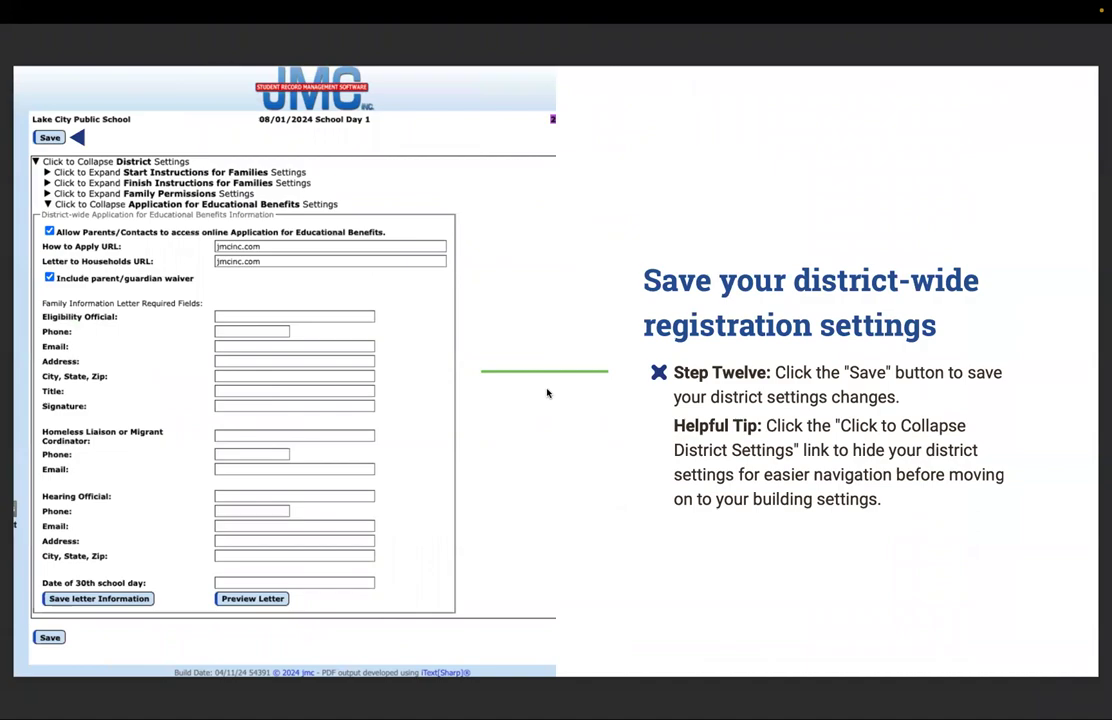
key("Right")
key("Left")
key("Right")
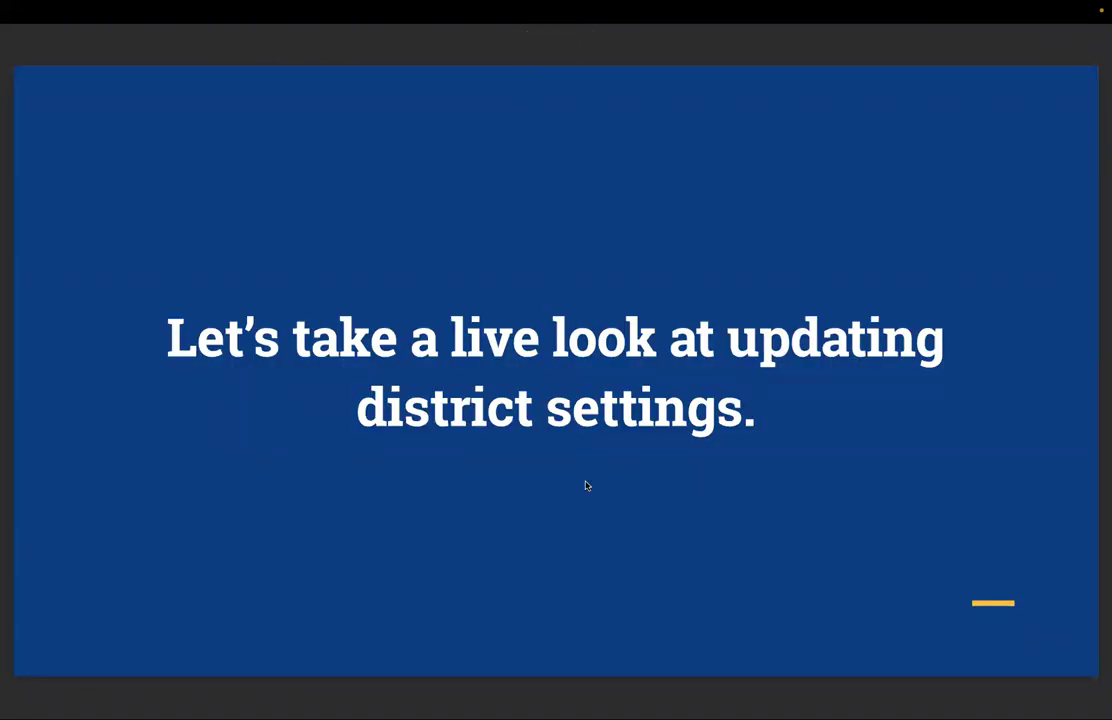
key("Right")
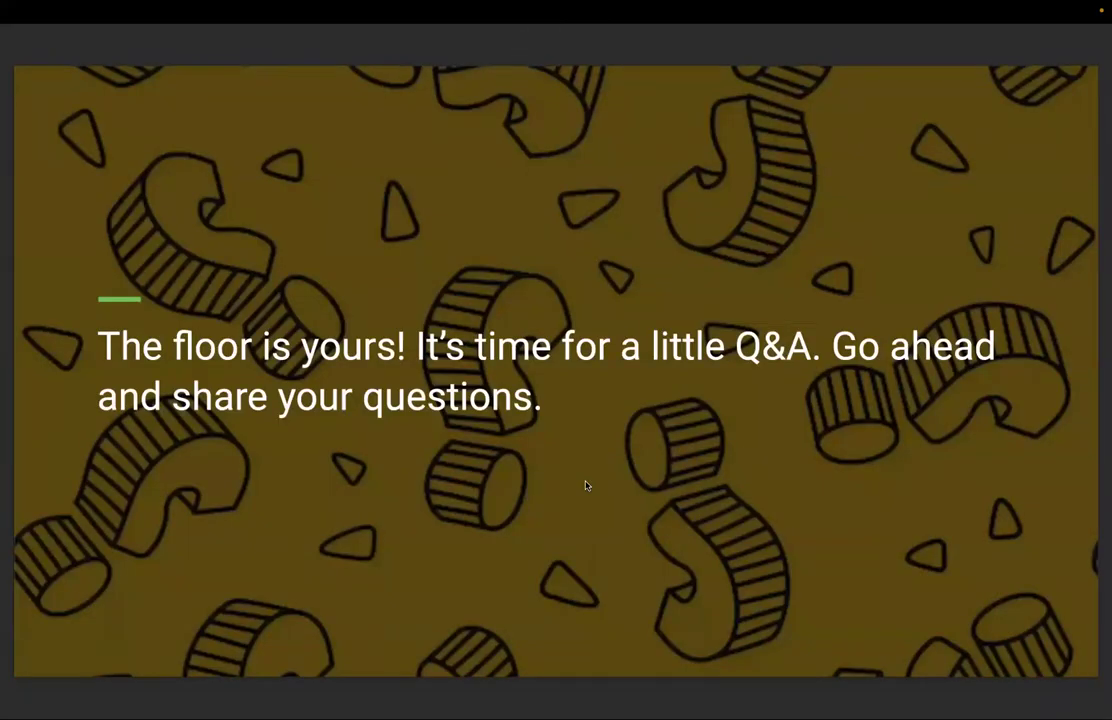
key("Right")
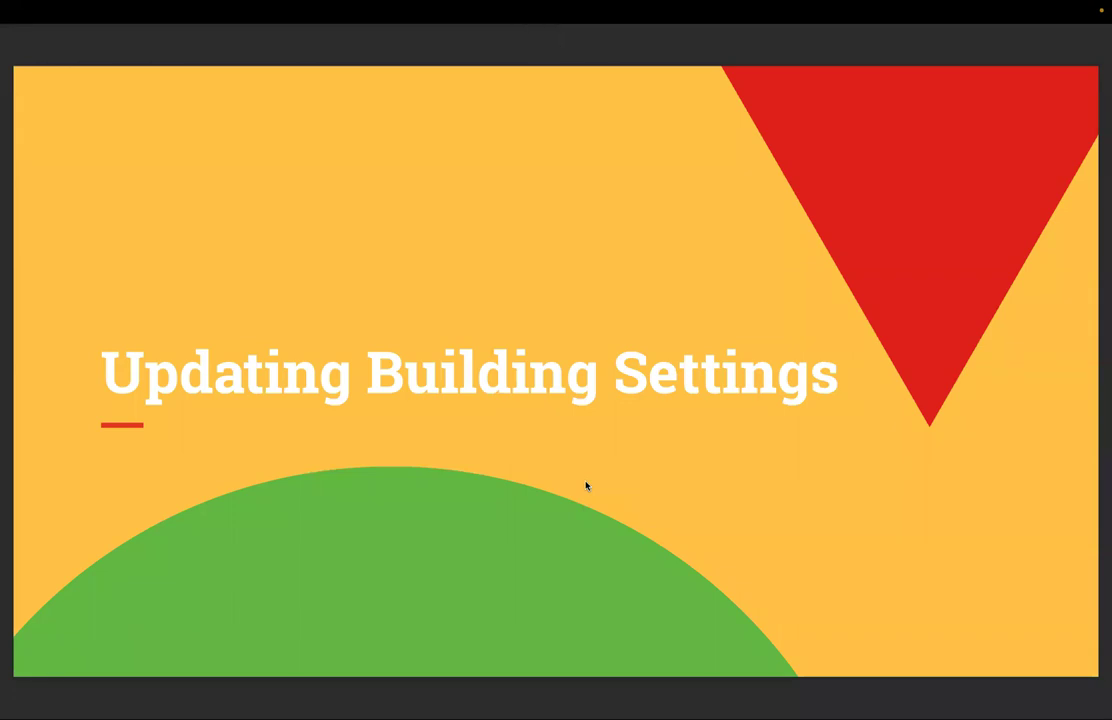
key("Right")
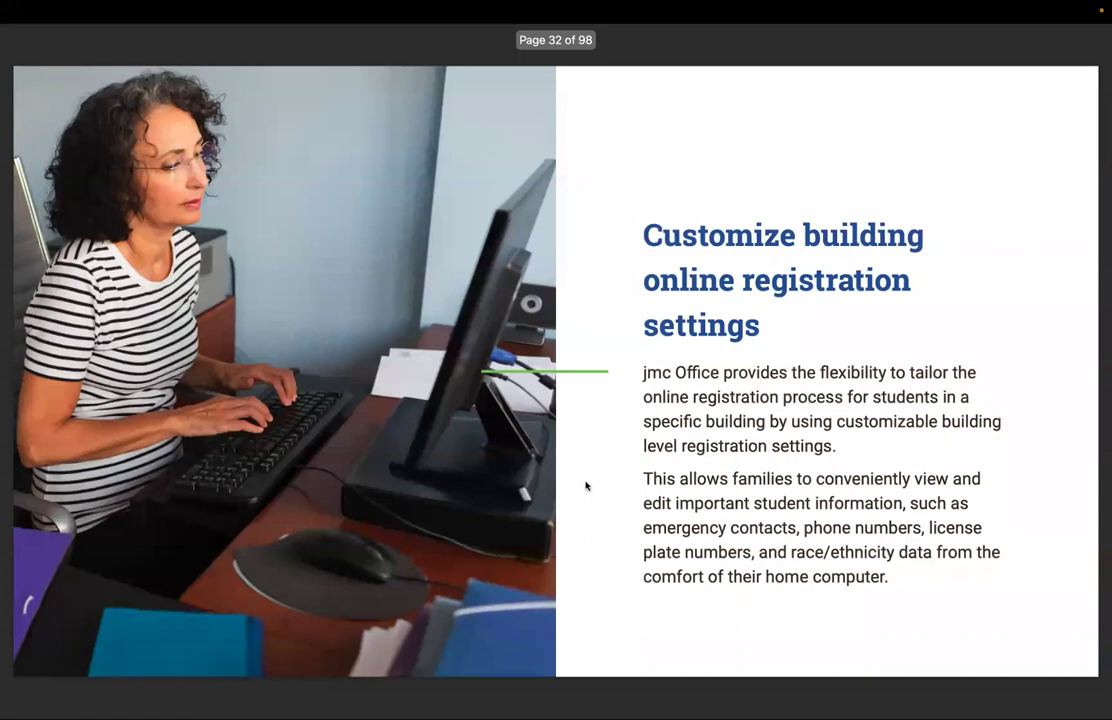
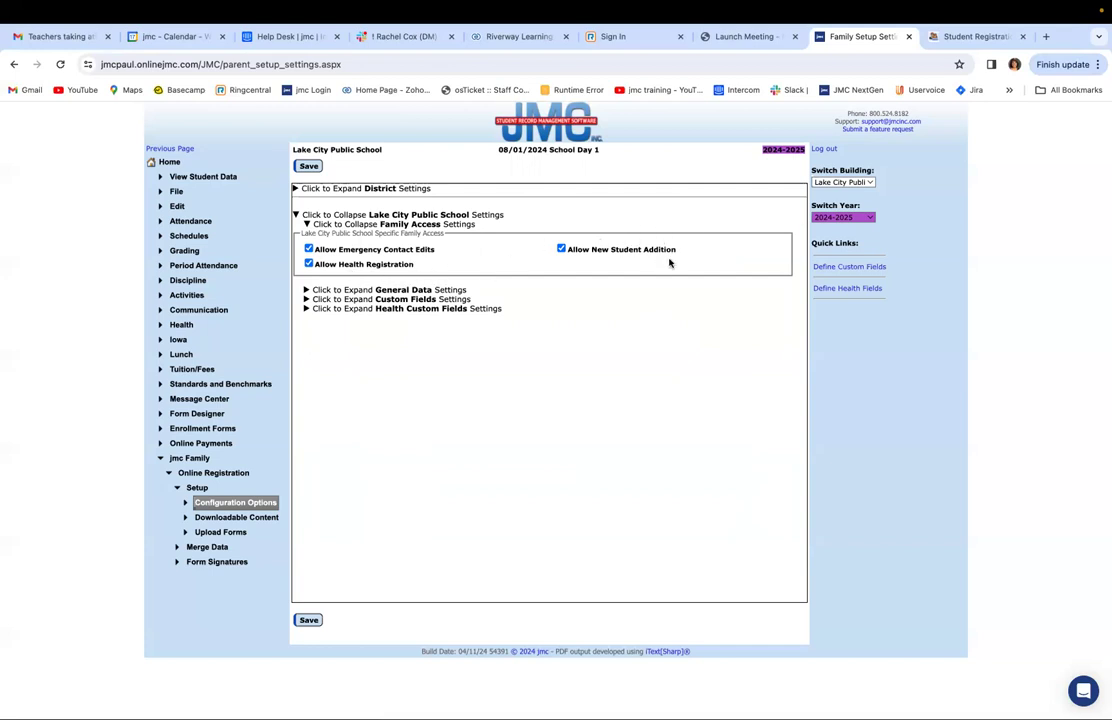
Step: Expand the building's General Data settings and review the district Family Permissions, collapsing the District settings again
left_click(394, 291)
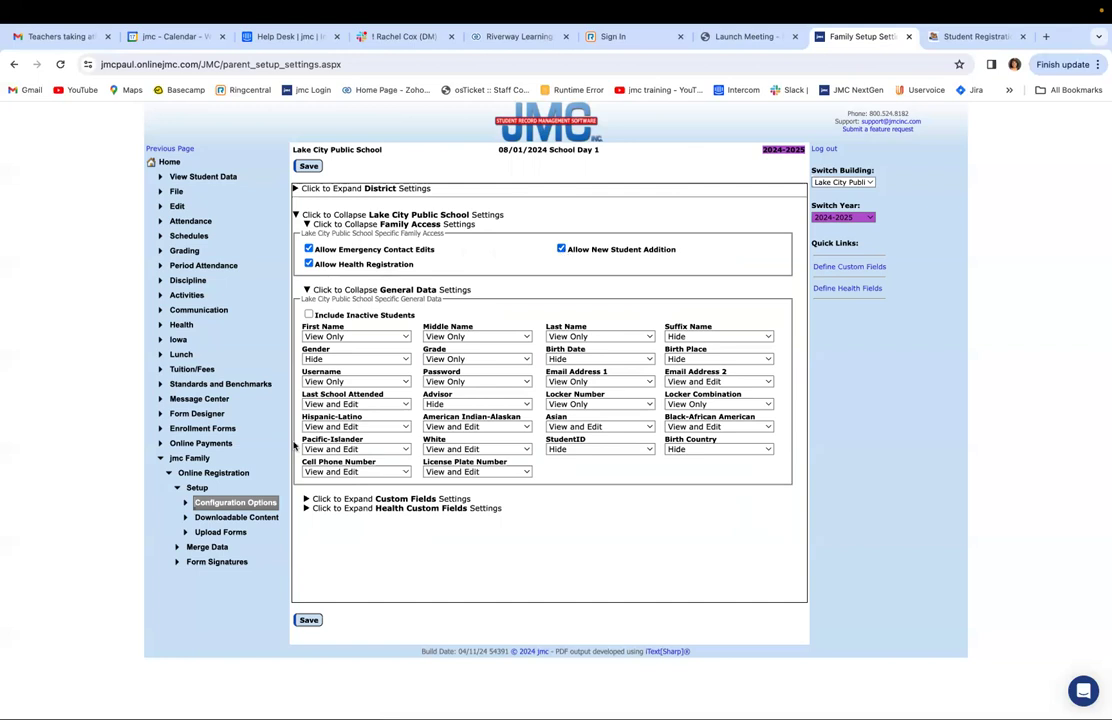
left_click(334, 191)
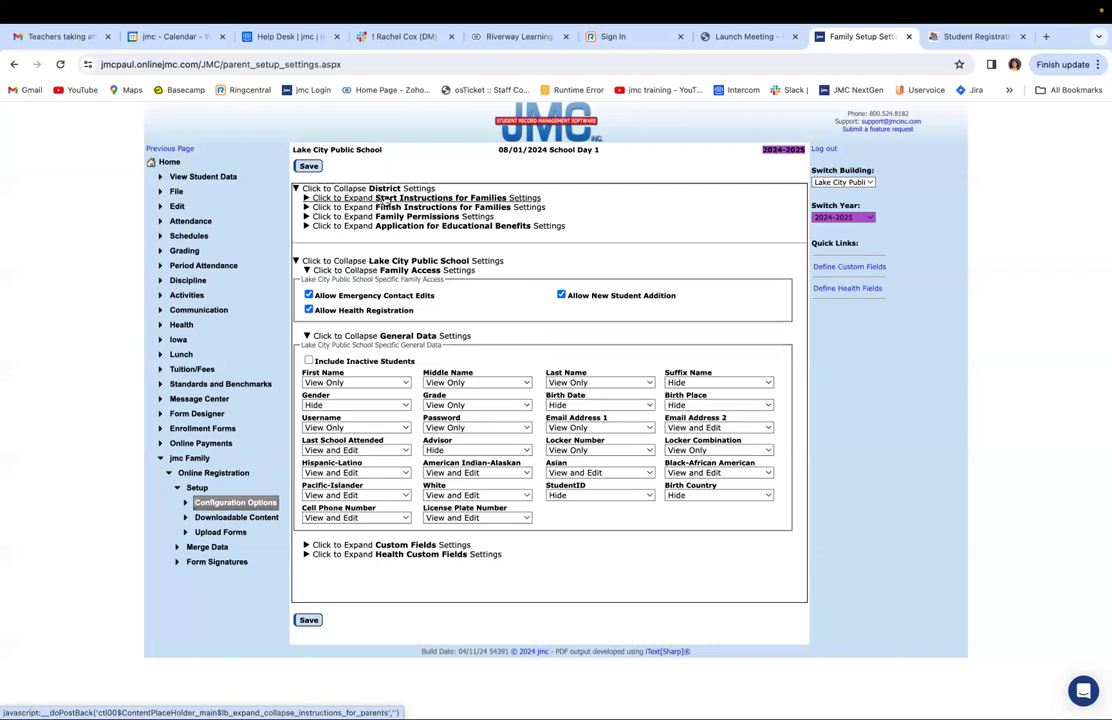
left_click(345, 216)
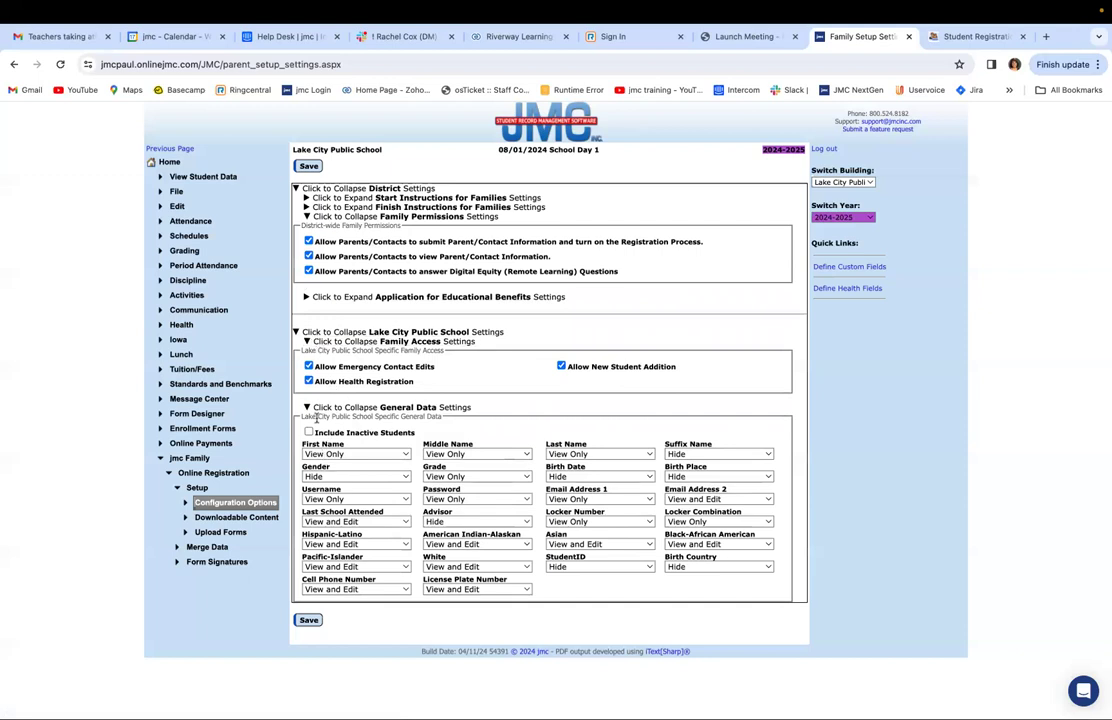
left_click(317, 190)
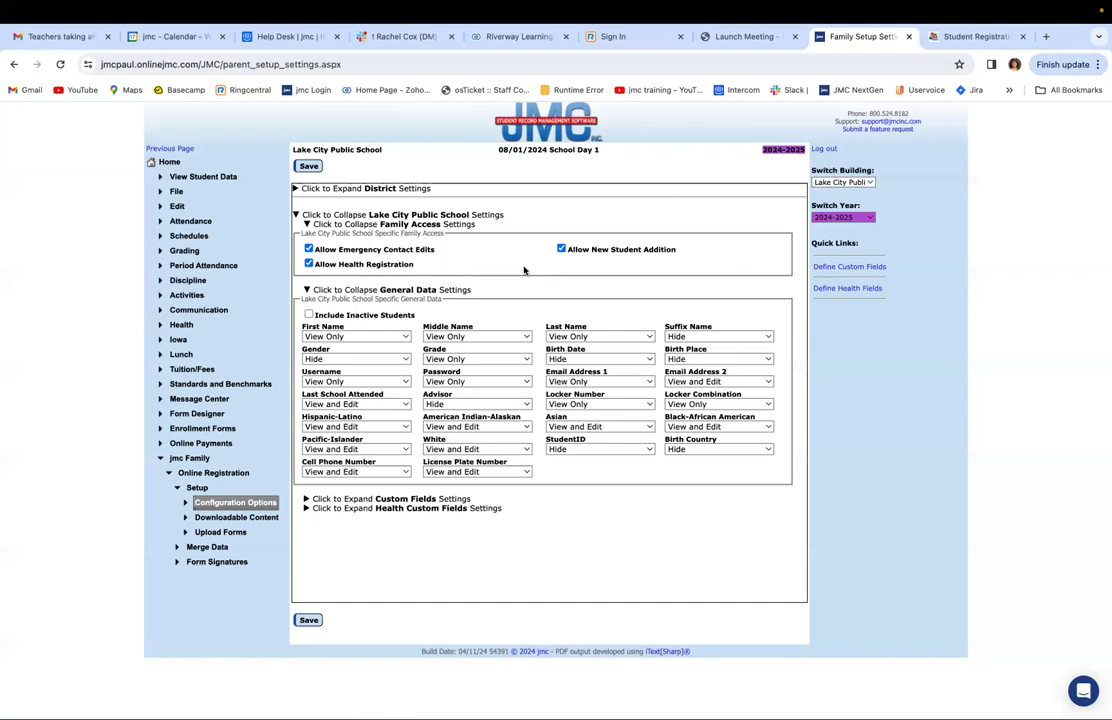
Step: Reload the family portal, open the 2024-2025 registration dashboard and start the registration process to view its instructions
left_click(980, 38)
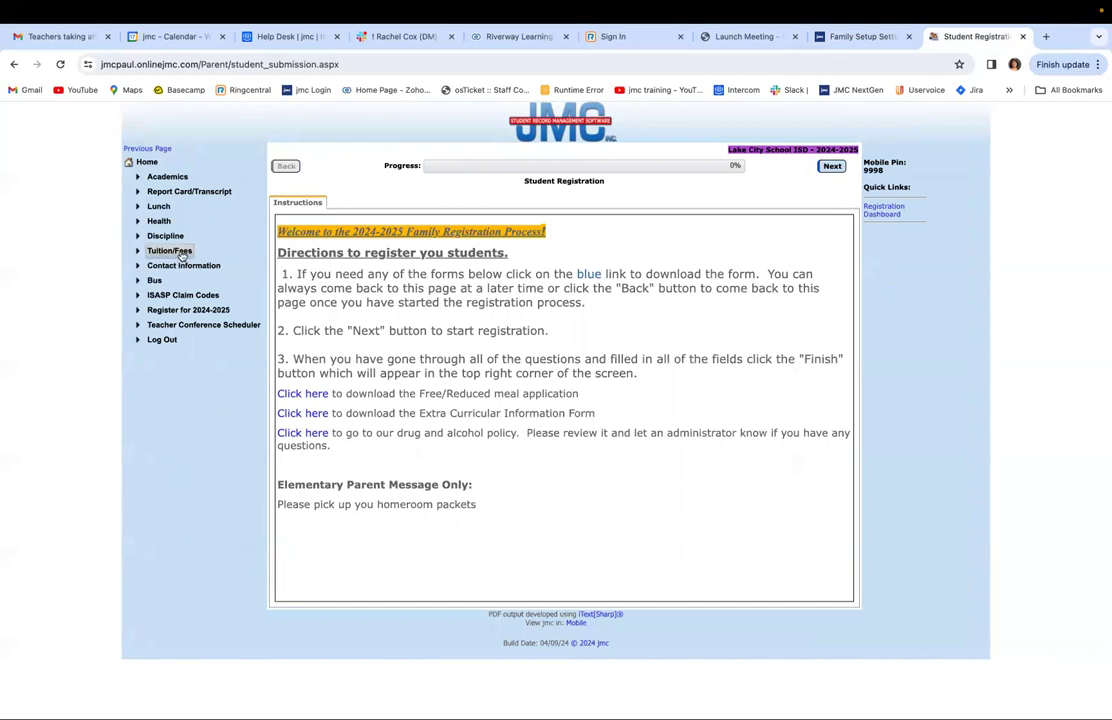
left_click(60, 64)
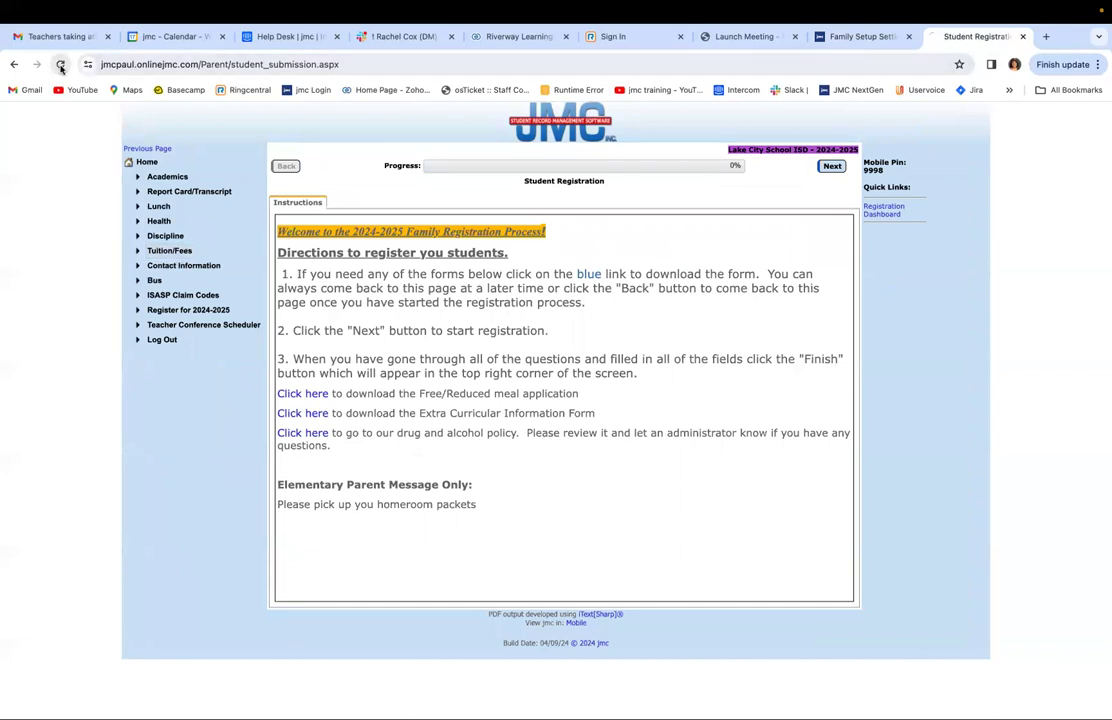
left_click(170, 311)
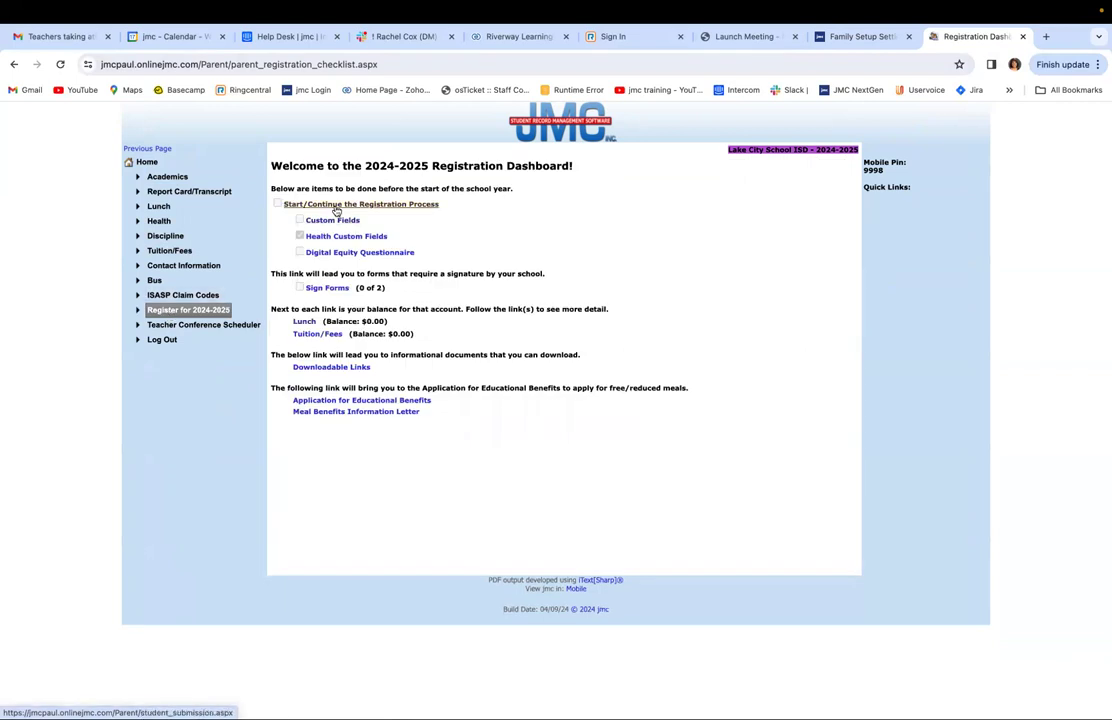
left_click(336, 205)
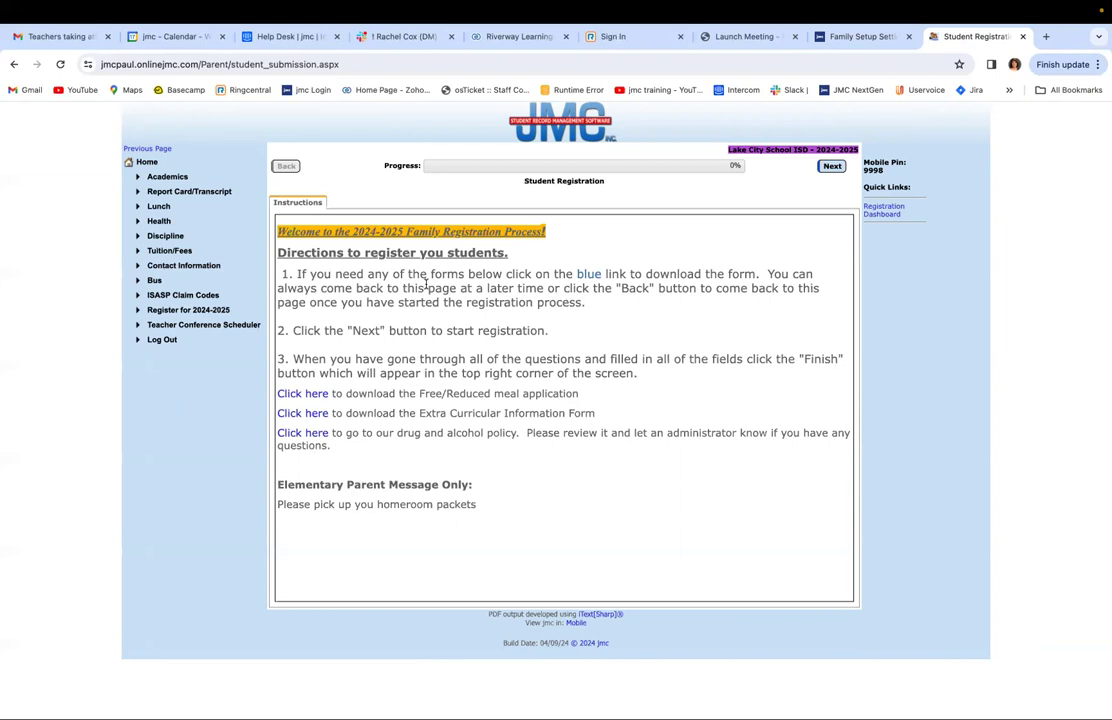
Step: Return to the family setup settings and check the visibility choices offered for First Name and Gender
left_click(859, 37)
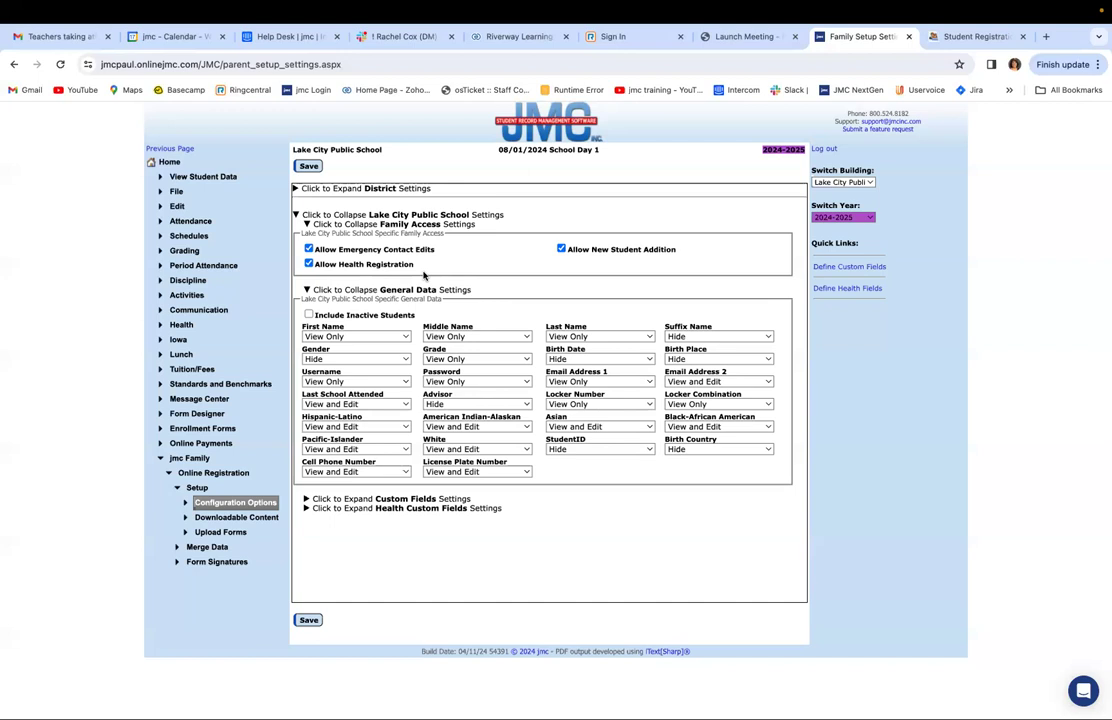
left_click(405, 337)
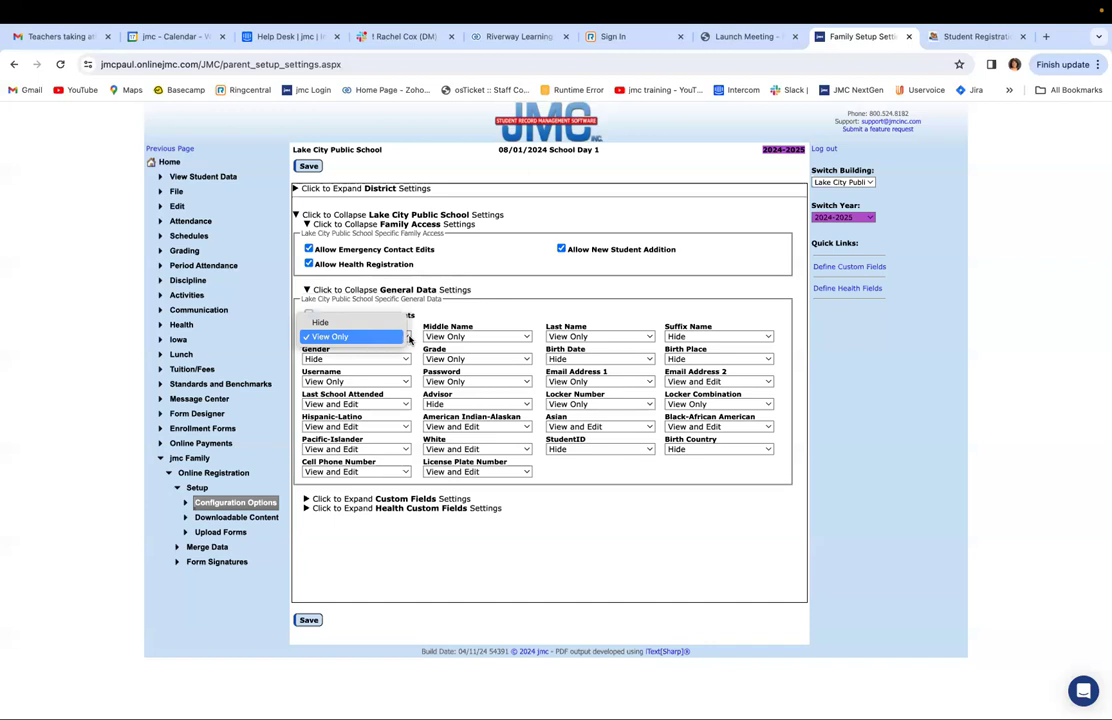
left_click(407, 338)
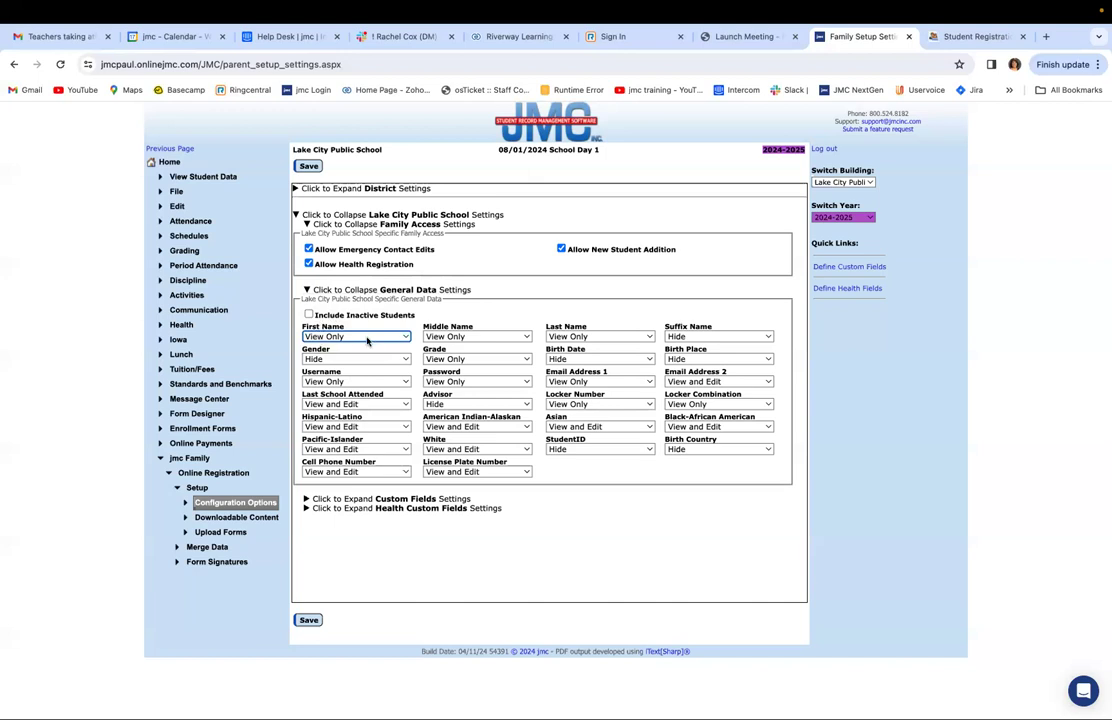
left_click(367, 341)
left_click(367, 341)
left_click(335, 359)
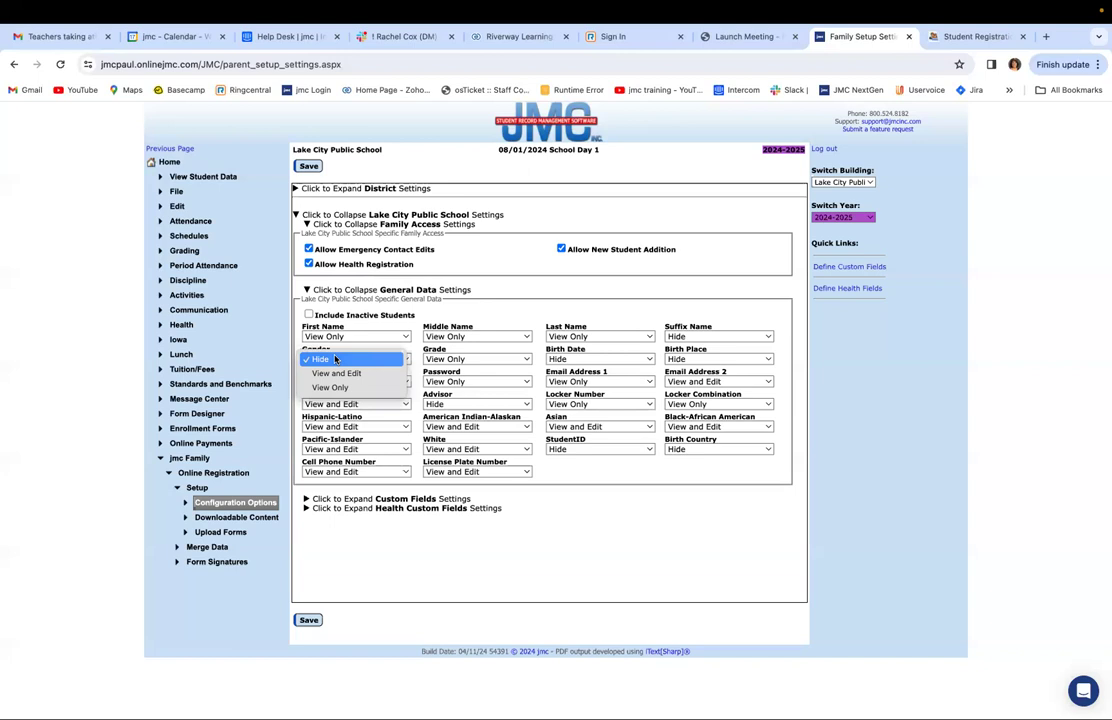
left_click(476, 578)
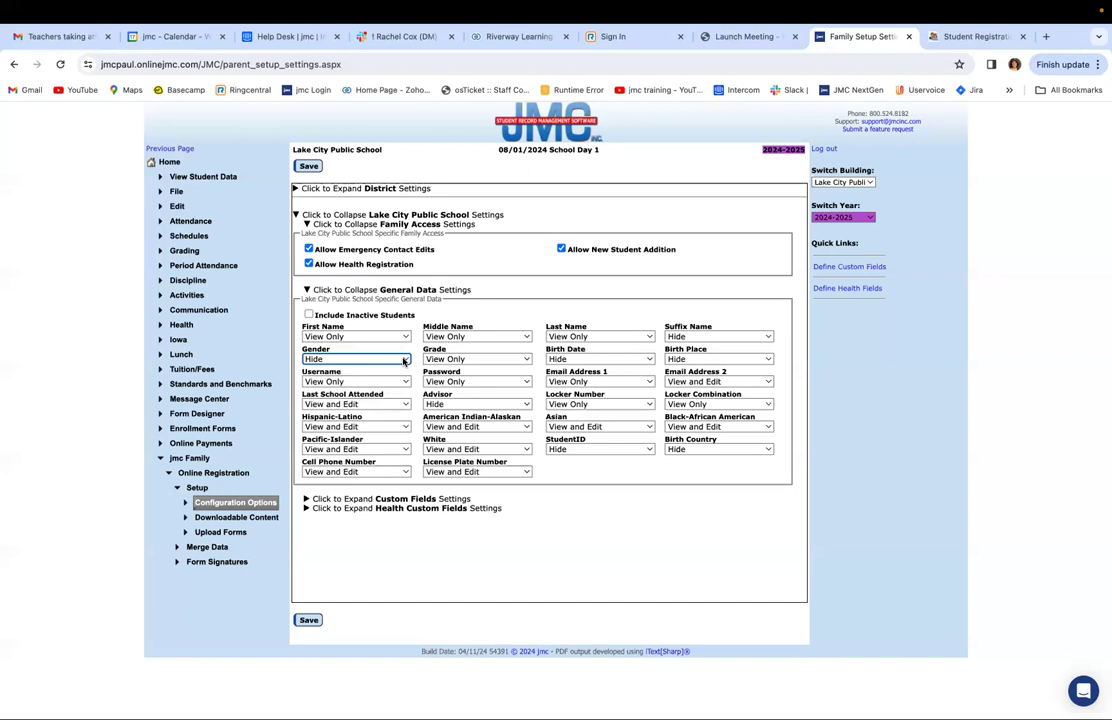
Step: Set the Gender field to View and Edit and check the visibility choices for Username
left_click(404, 361)
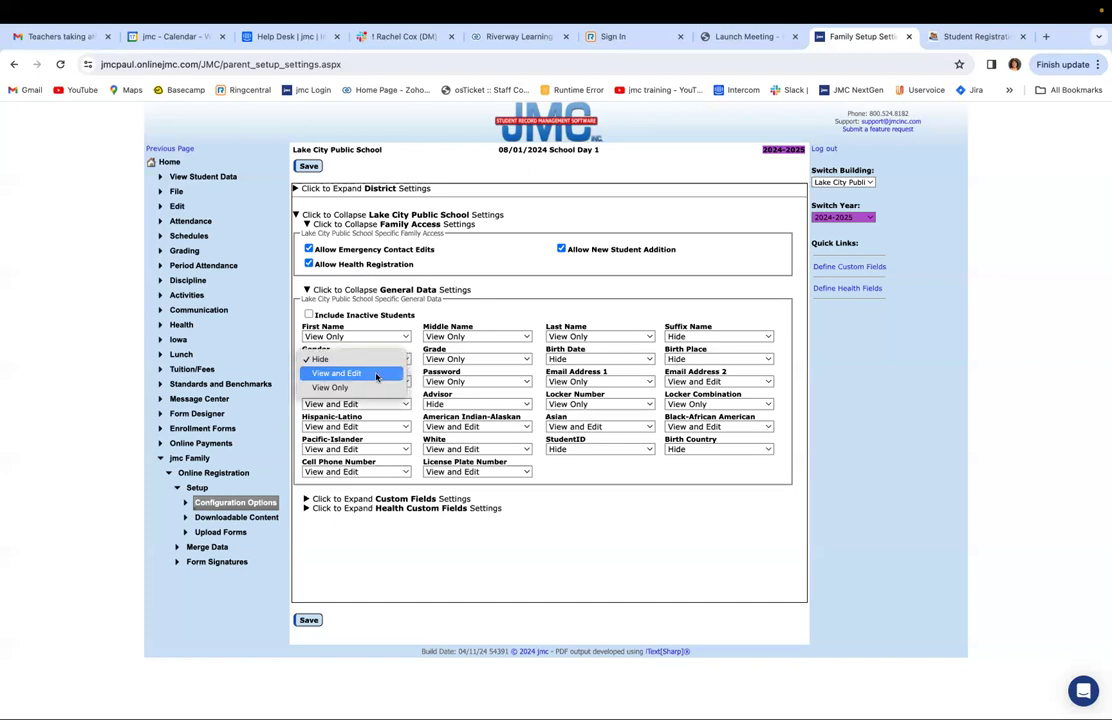
left_click(377, 374)
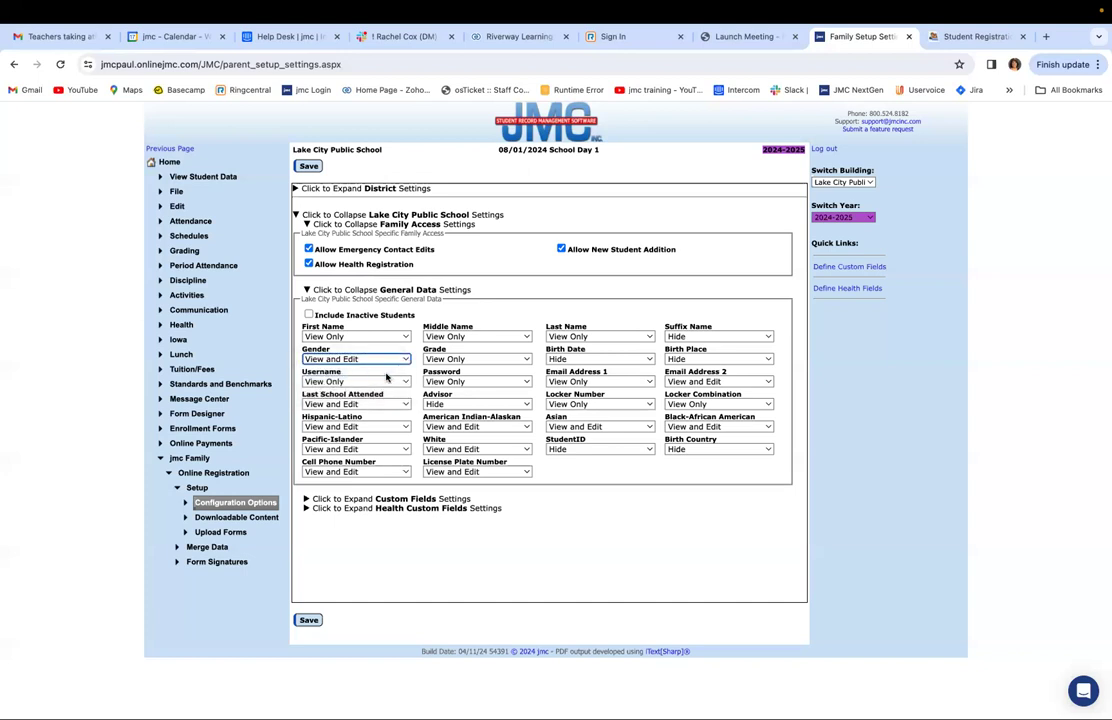
left_click(403, 383)
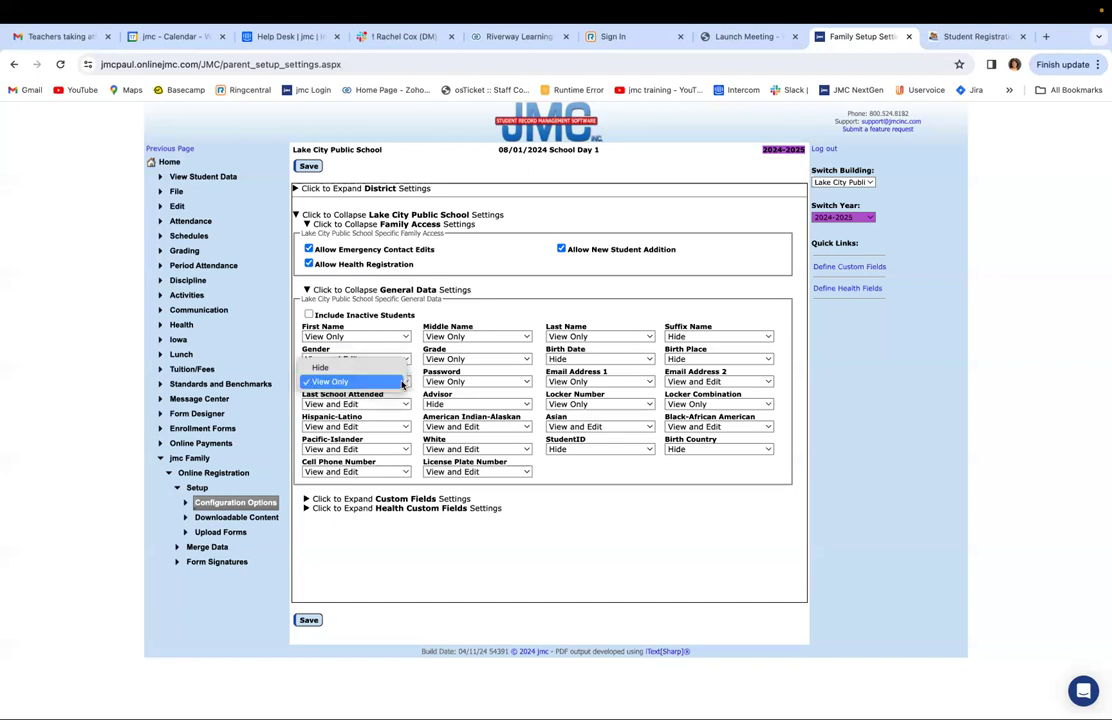
left_click(403, 382)
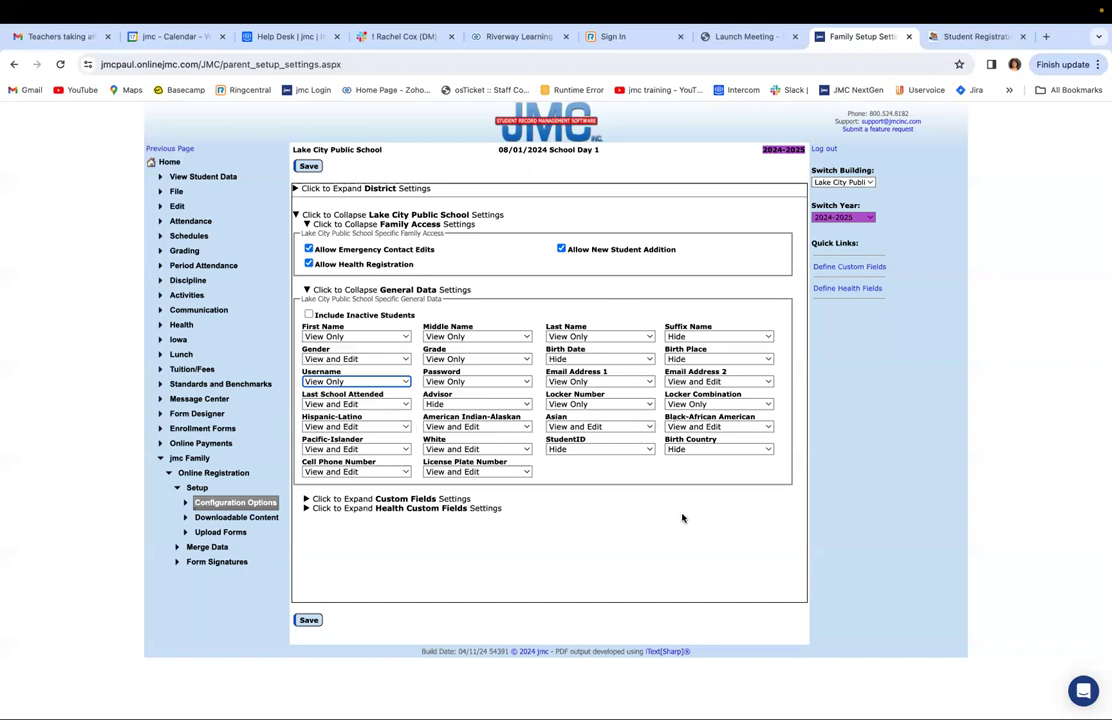
Step: Set the Gender field in the building's General Data settings to View Only
scroll(354, 373, "down", 1)
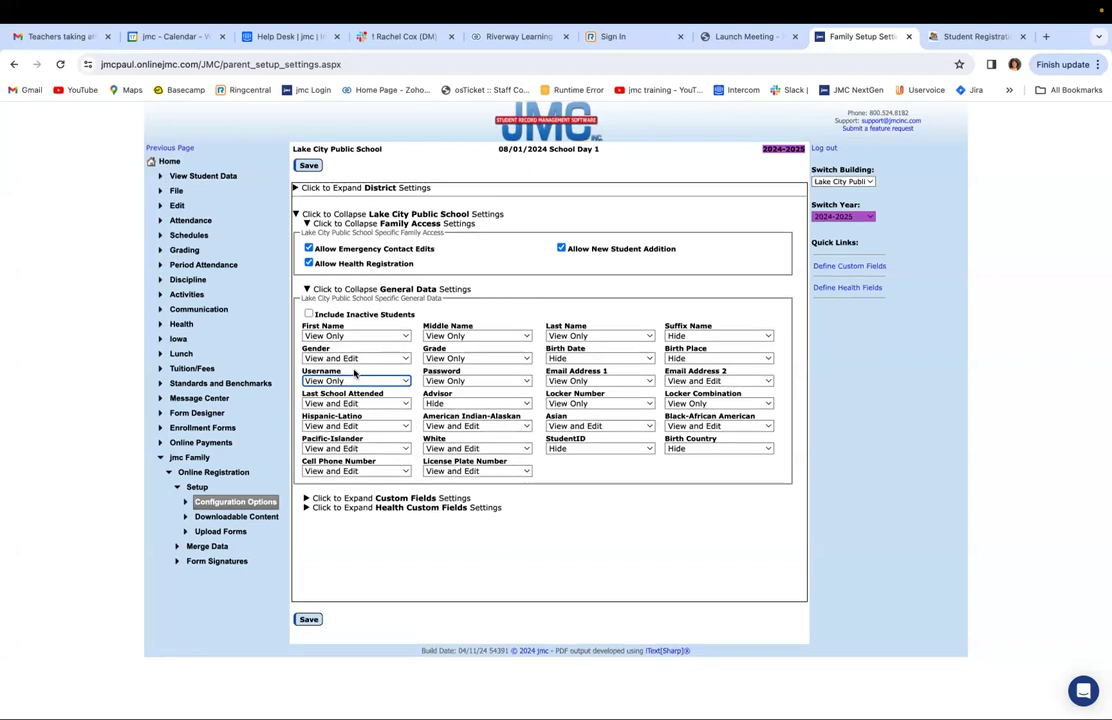
left_click(400, 359)
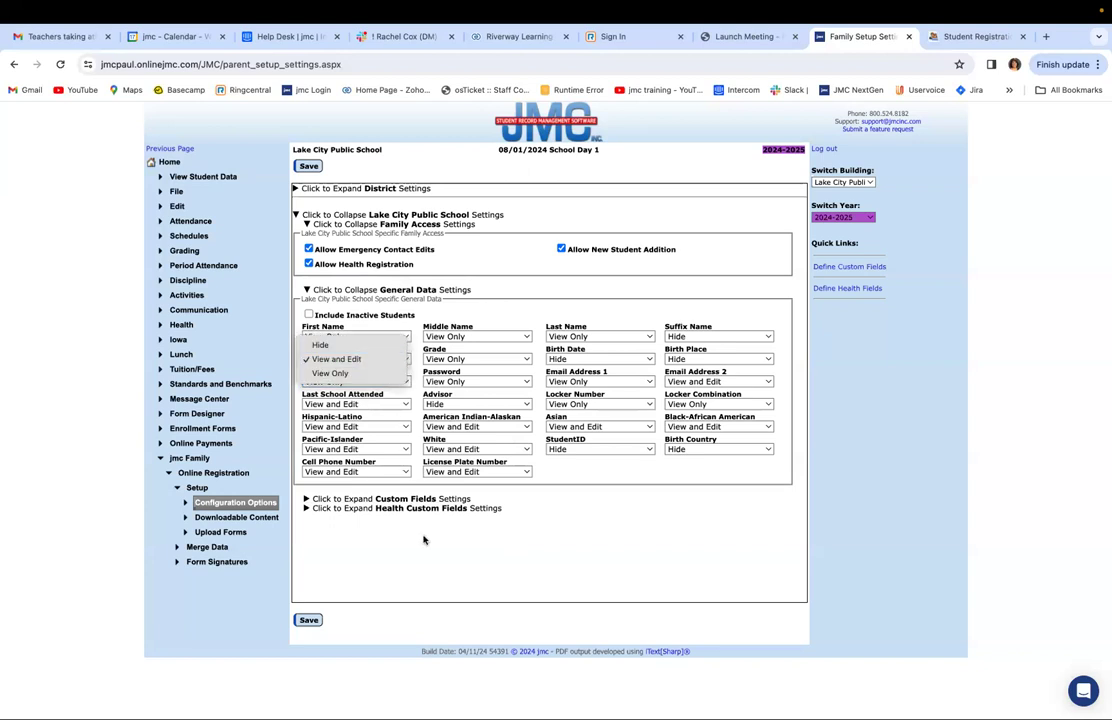
left_click(343, 374)
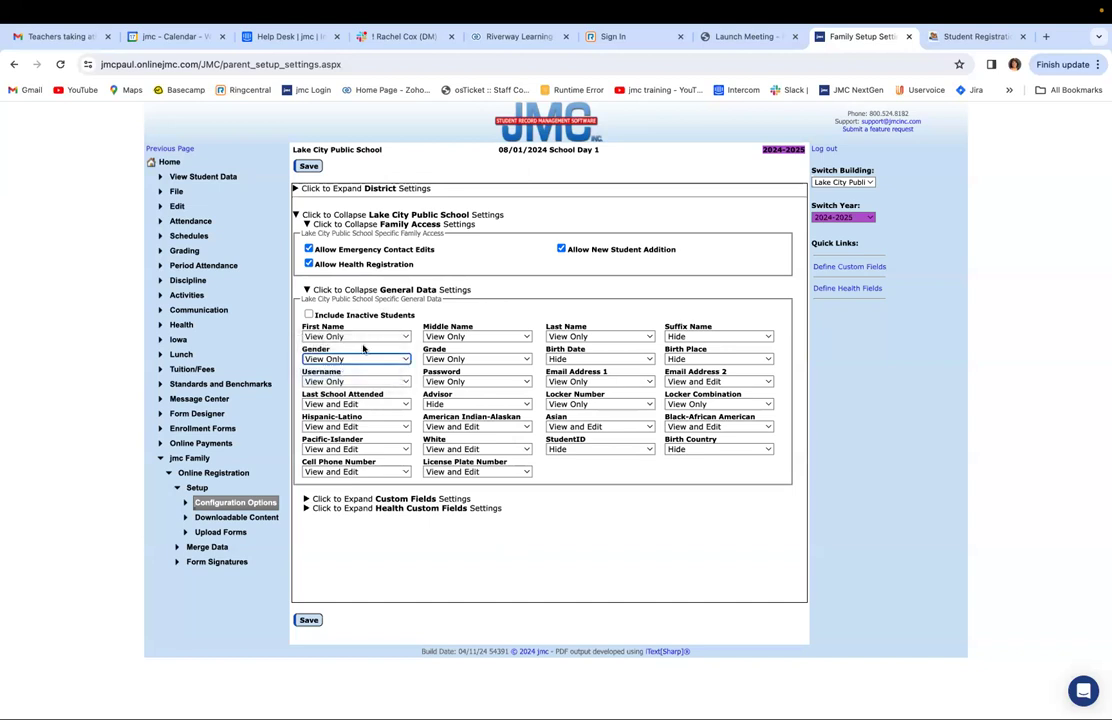
Step: Check the visibility choices offered for First Name, Last Name and Birth Date without changing them
left_click(404, 336)
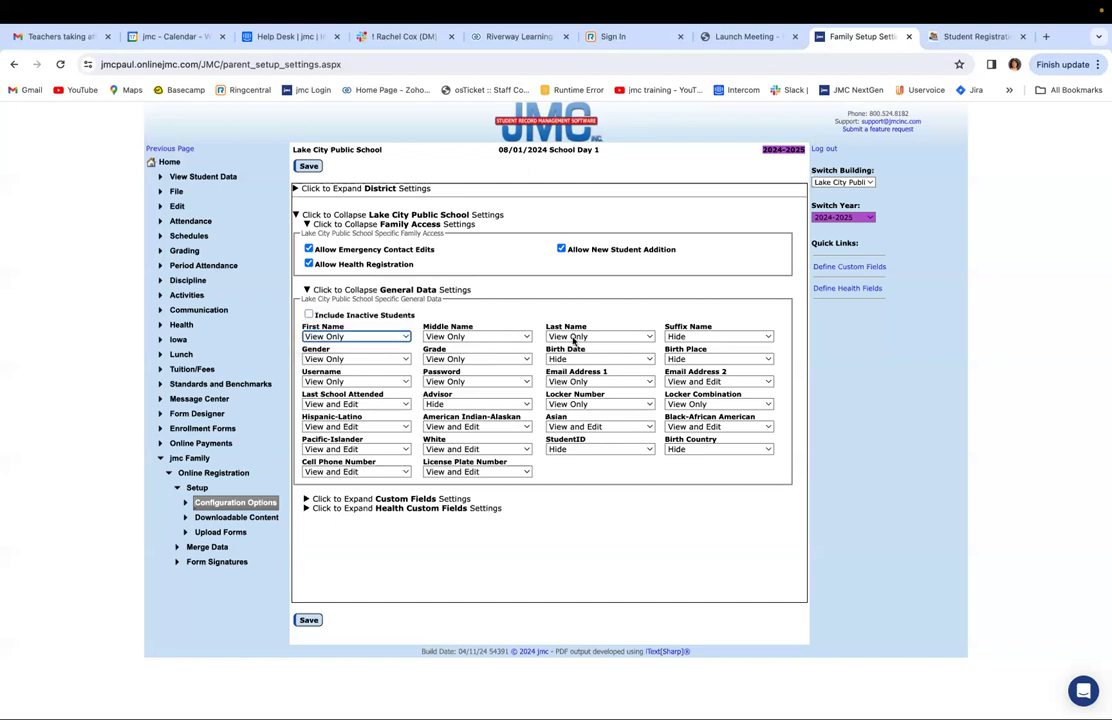
left_click(606, 337)
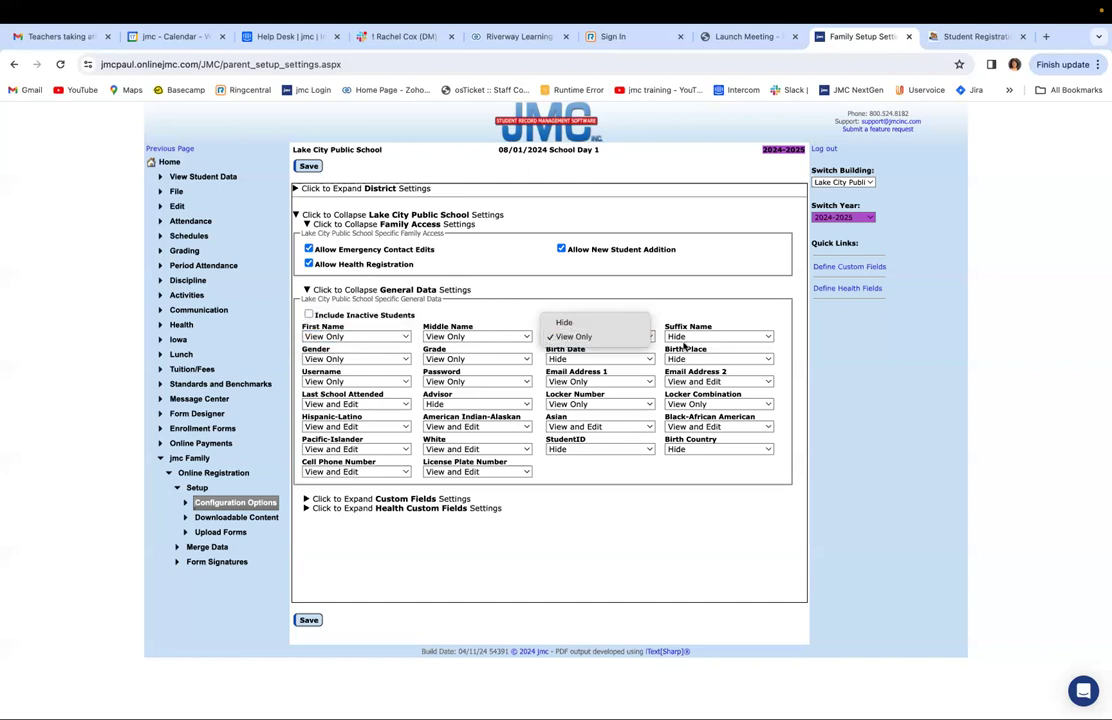
left_click(542, 575)
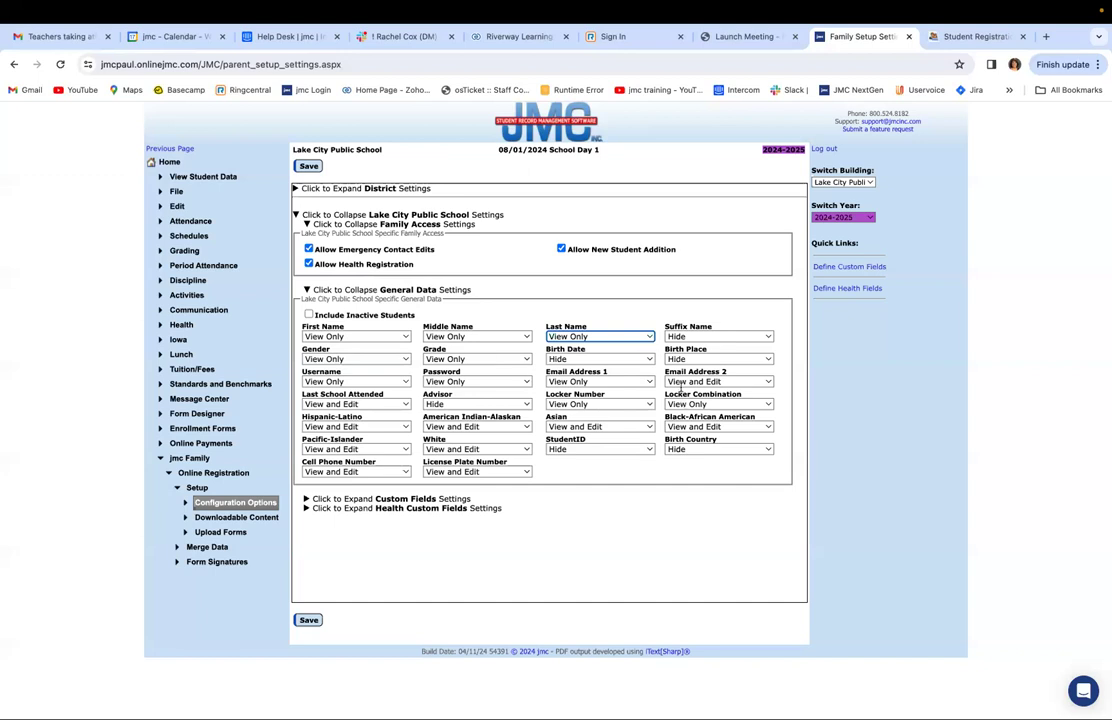
left_click(647, 360)
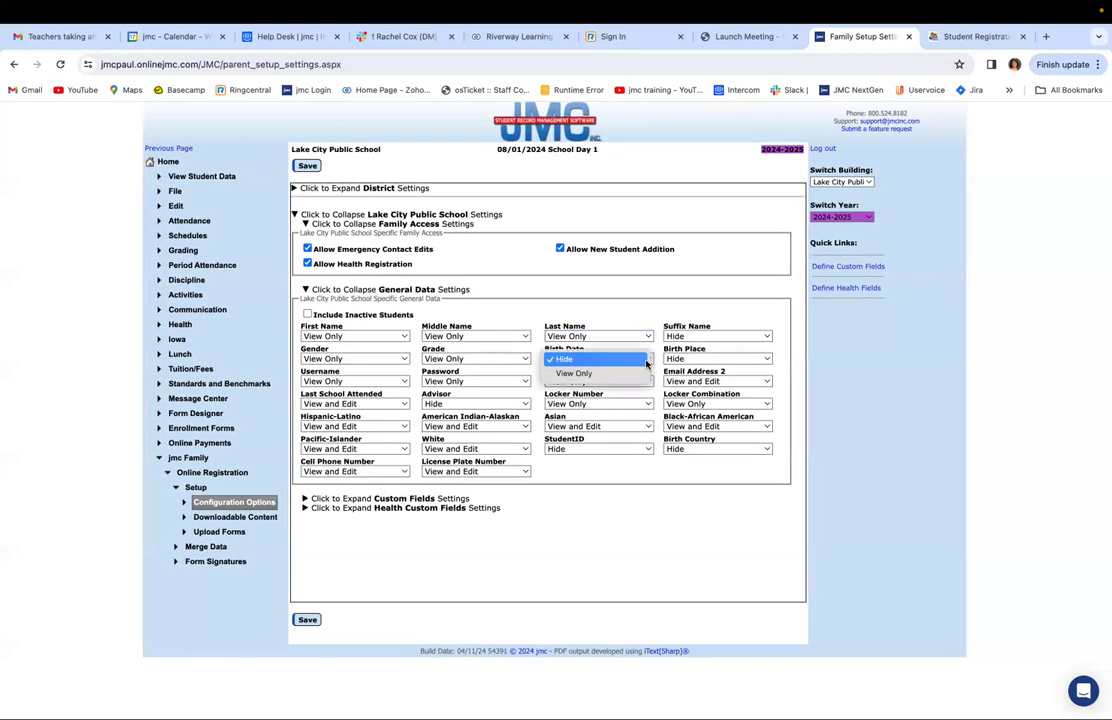
left_click(590, 362)
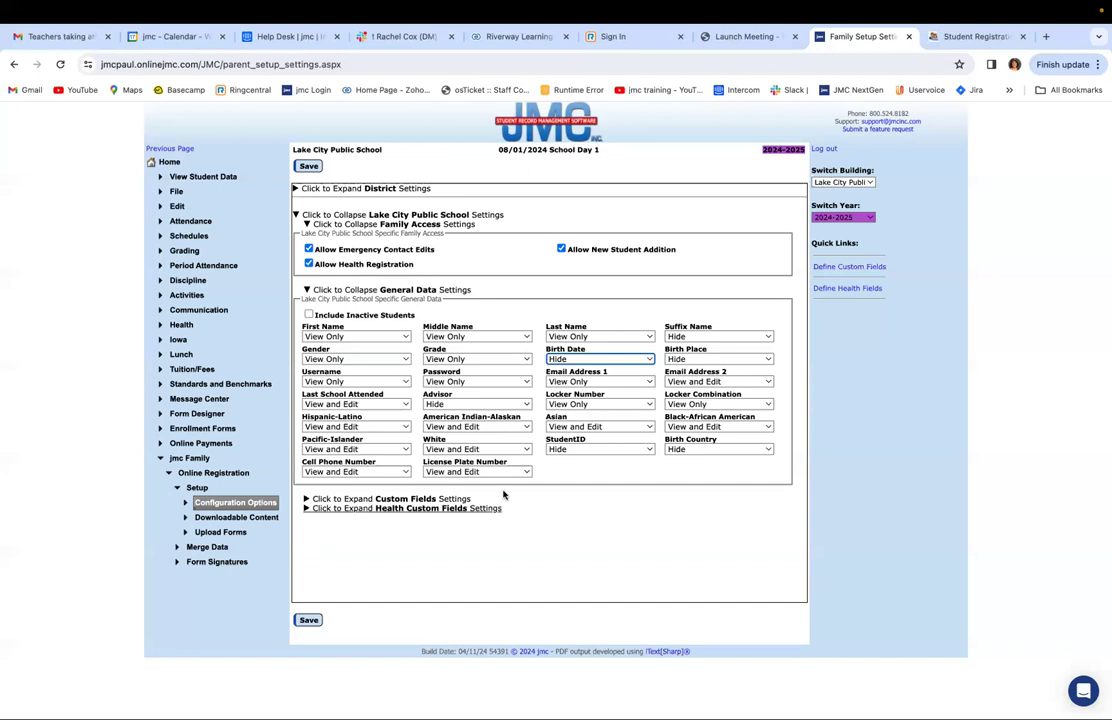
Step: Expand the Custom Fields settings, limit the question about driving a car to school to grades 8 through 12, and save
left_click(306, 500)
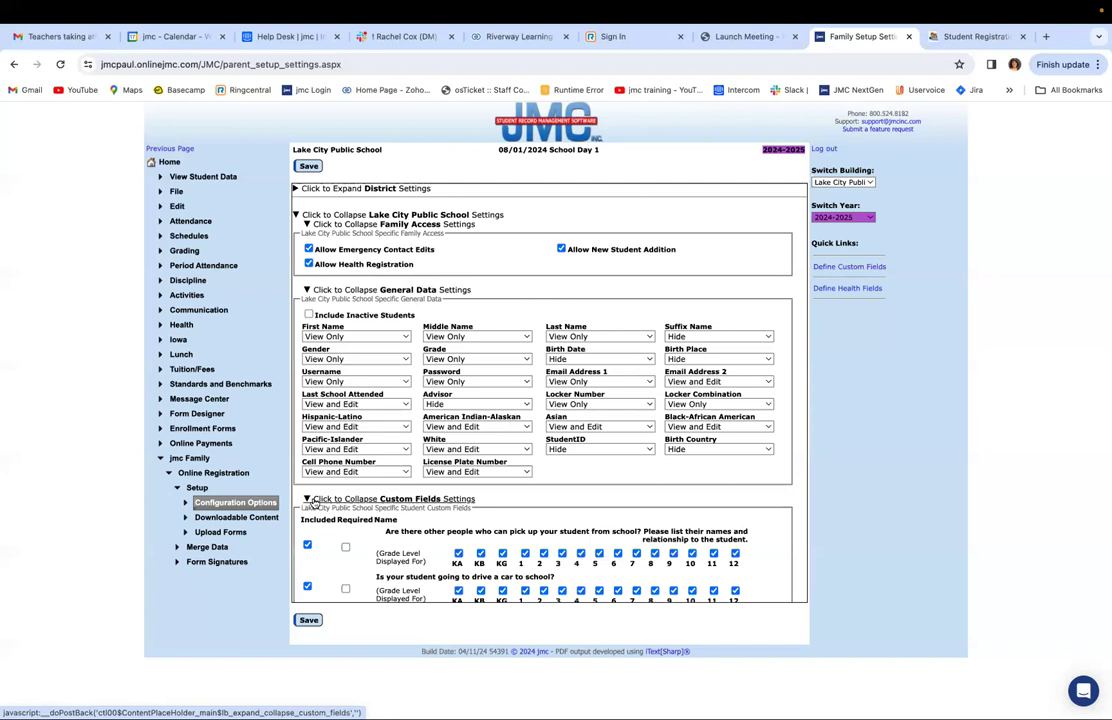
scroll(313, 501, "down", 5)
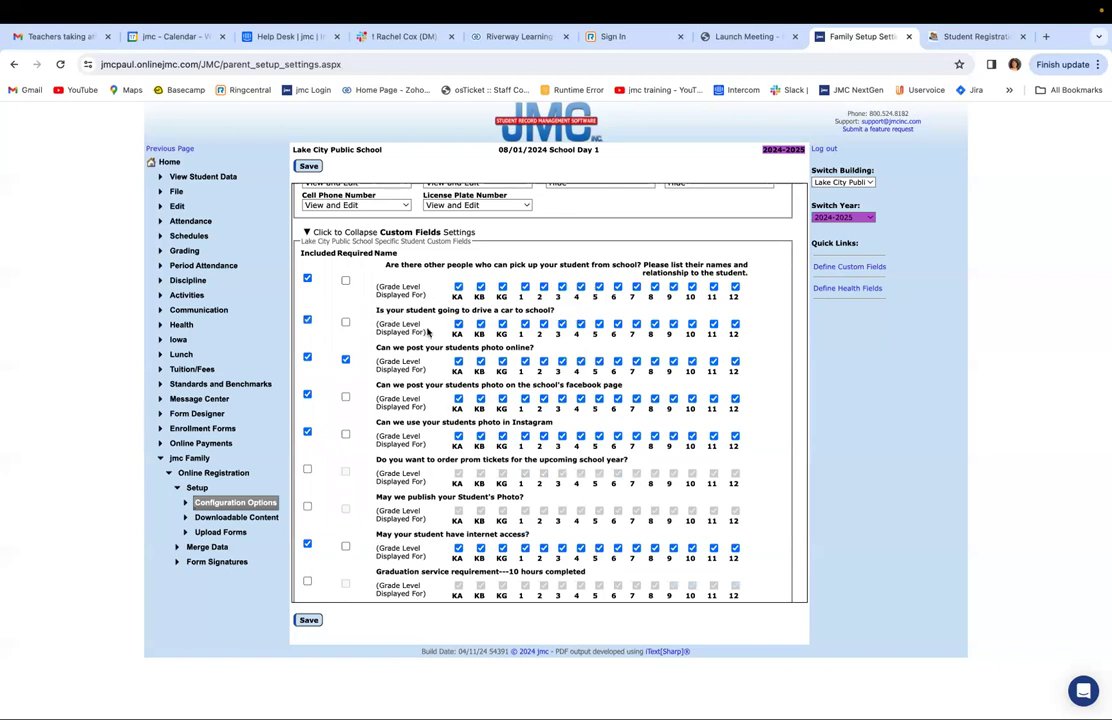
left_click(636, 324)
left_click(618, 324)
left_click(599, 324)
left_click(581, 324)
left_click(562, 324)
left_click(543, 324)
left_click(525, 324)
left_click(502, 324)
left_click(480, 324)
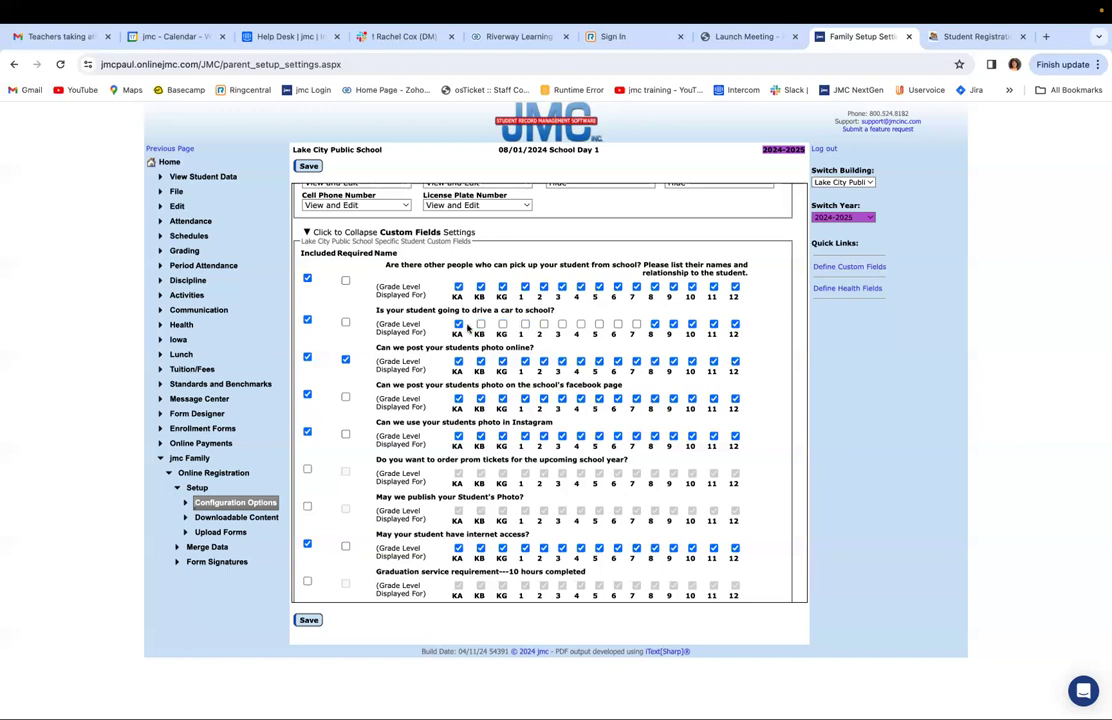
left_click(459, 324)
left_click(310, 620)
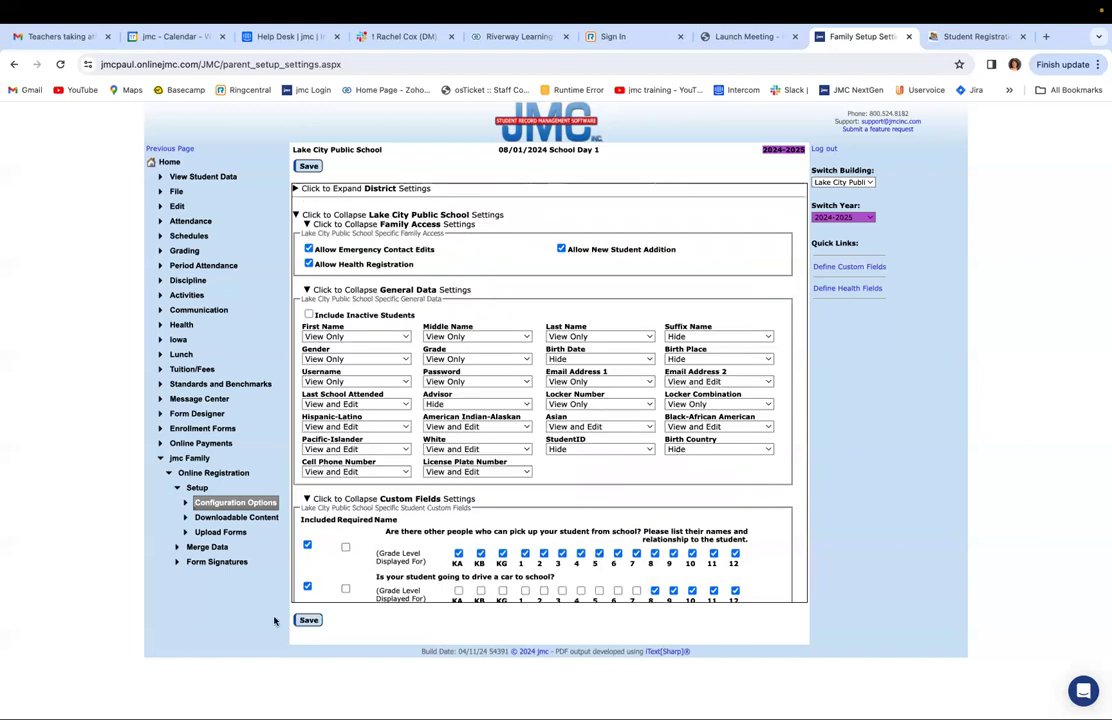
Step: Review the grade-level selections and the Included and Required options of the student custom fields
scroll(455, 503, "down", 3)
scroll(455, 503, "down", 3)
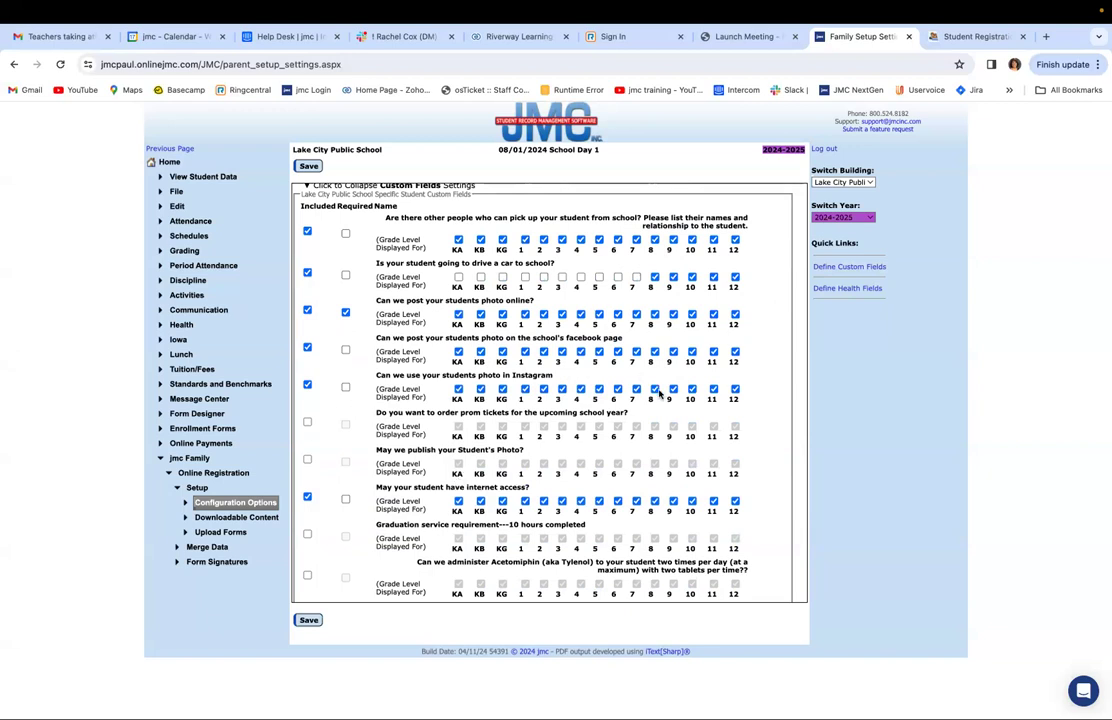
scroll(337, 332, "up", 1)
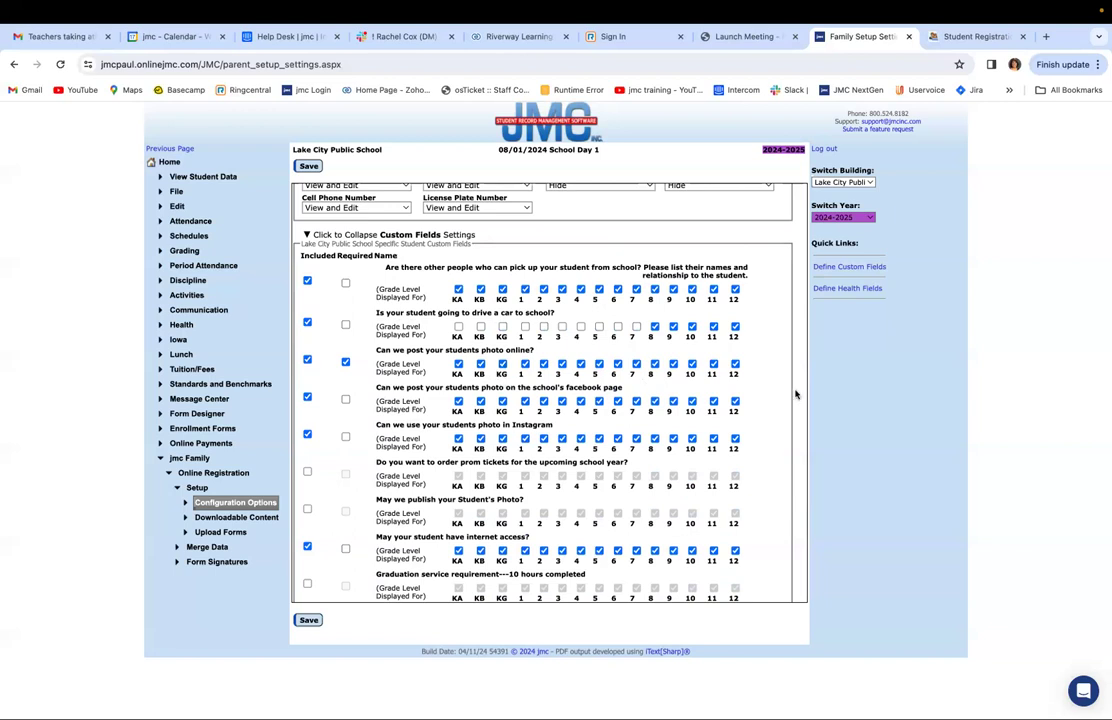
Step: Open the custom field definitions, return to the configuration options and expand the Lake City Public School settings
left_click(849, 266)
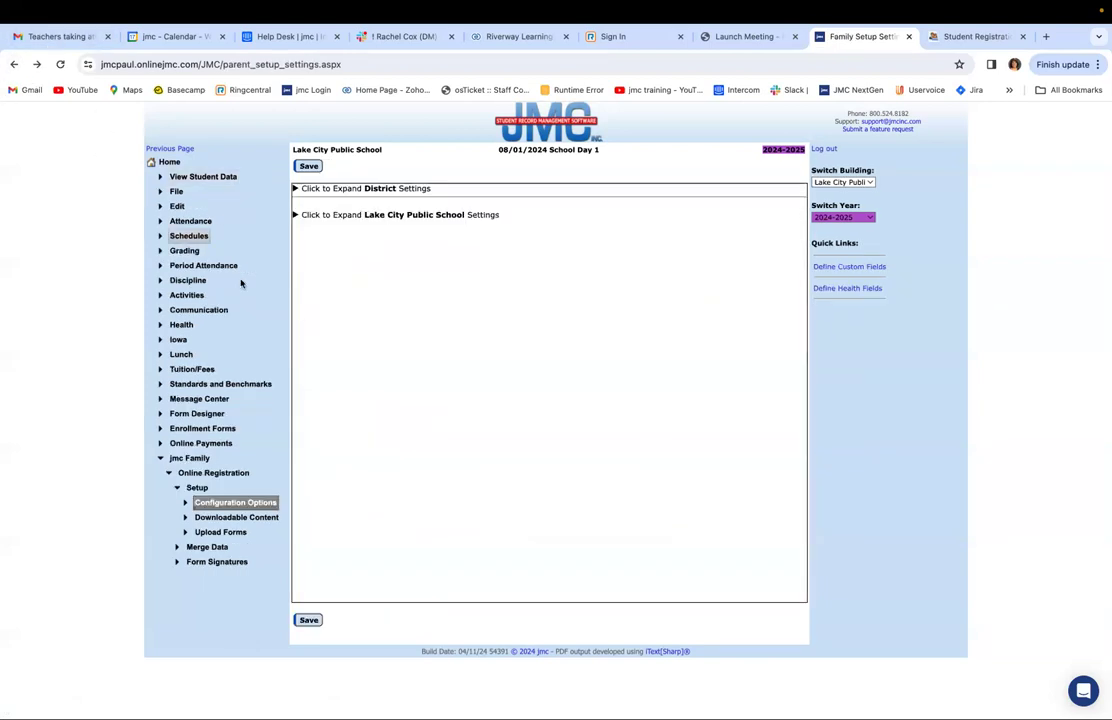
left_click(389, 215)
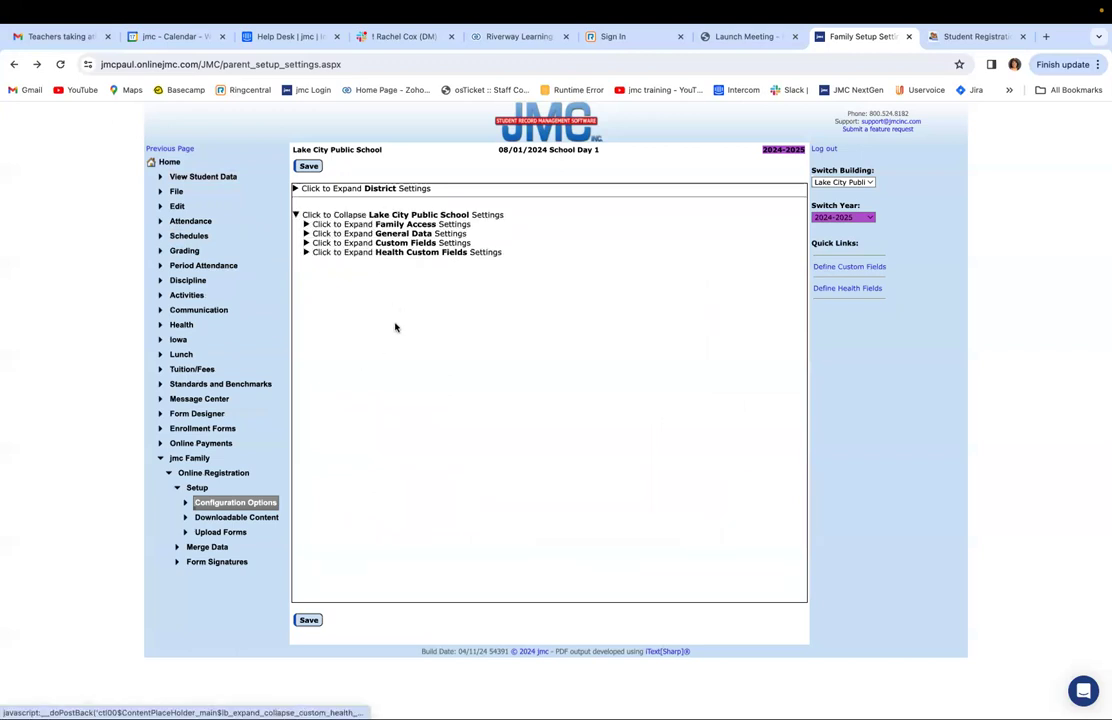
Step: Expand Lake City Public School's General Data and Custom Fields settings and review the included, required and grade-level options of the questions
left_click(409, 238)
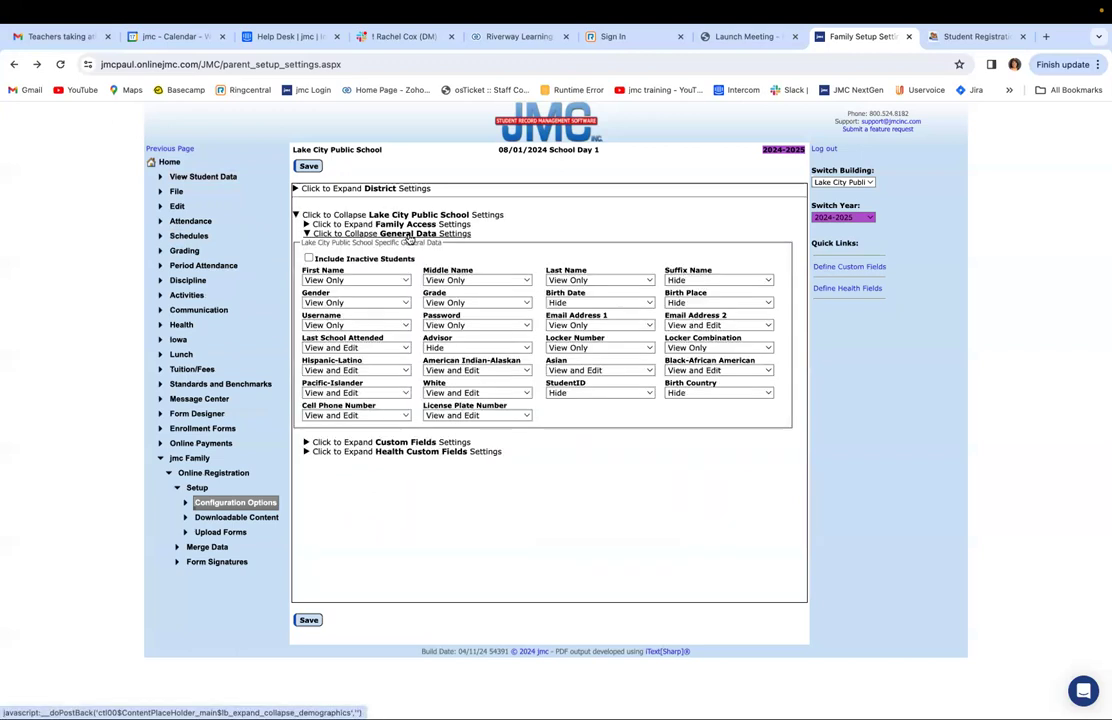
left_click(408, 443)
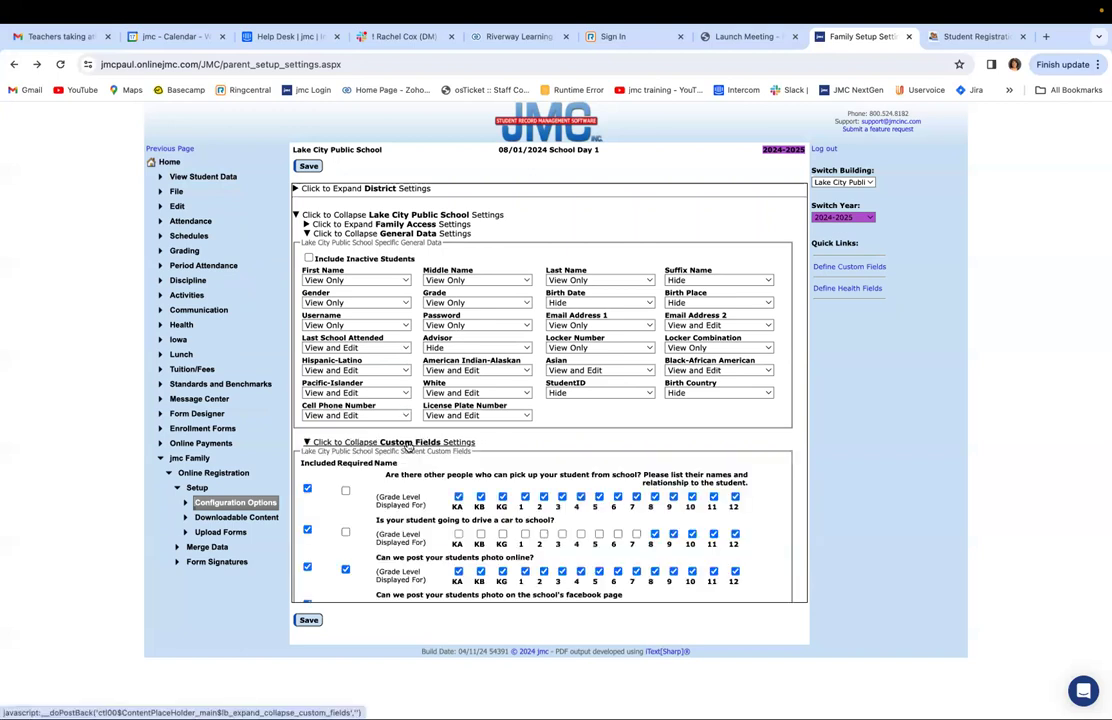
scroll(408, 446, "down", 6)
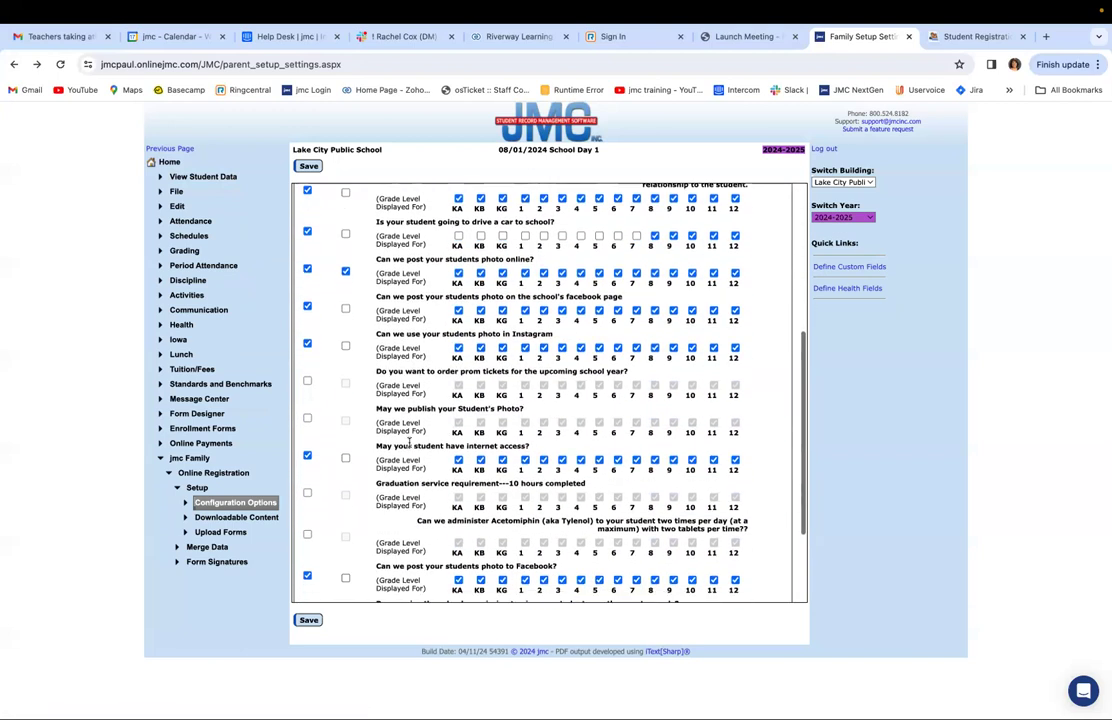
scroll(409, 441, "up", 1)
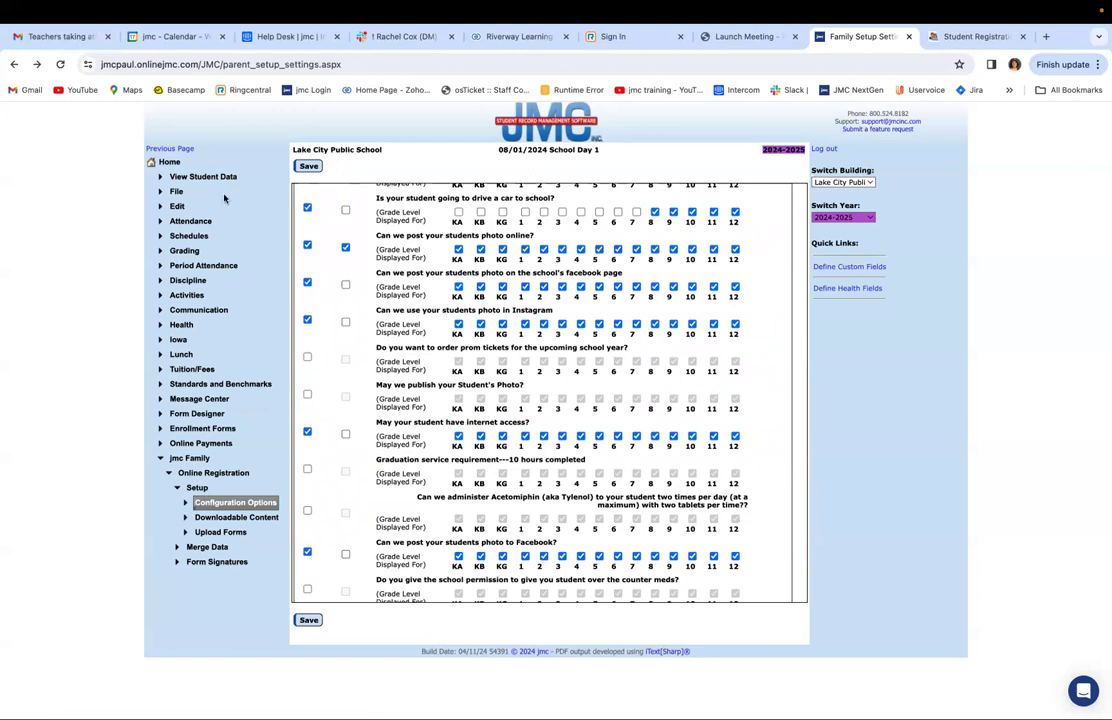
Step: Open the custom field definitions page from the file options
left_click(177, 192)
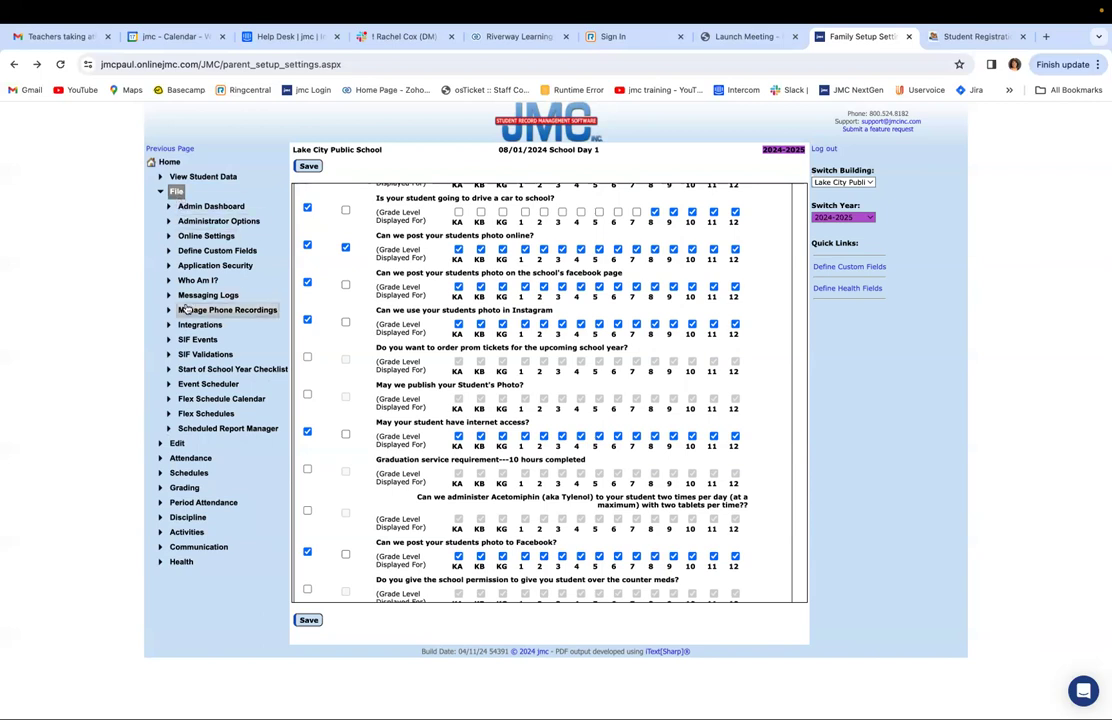
left_click(178, 449)
scroll(185, 430, "down", 2)
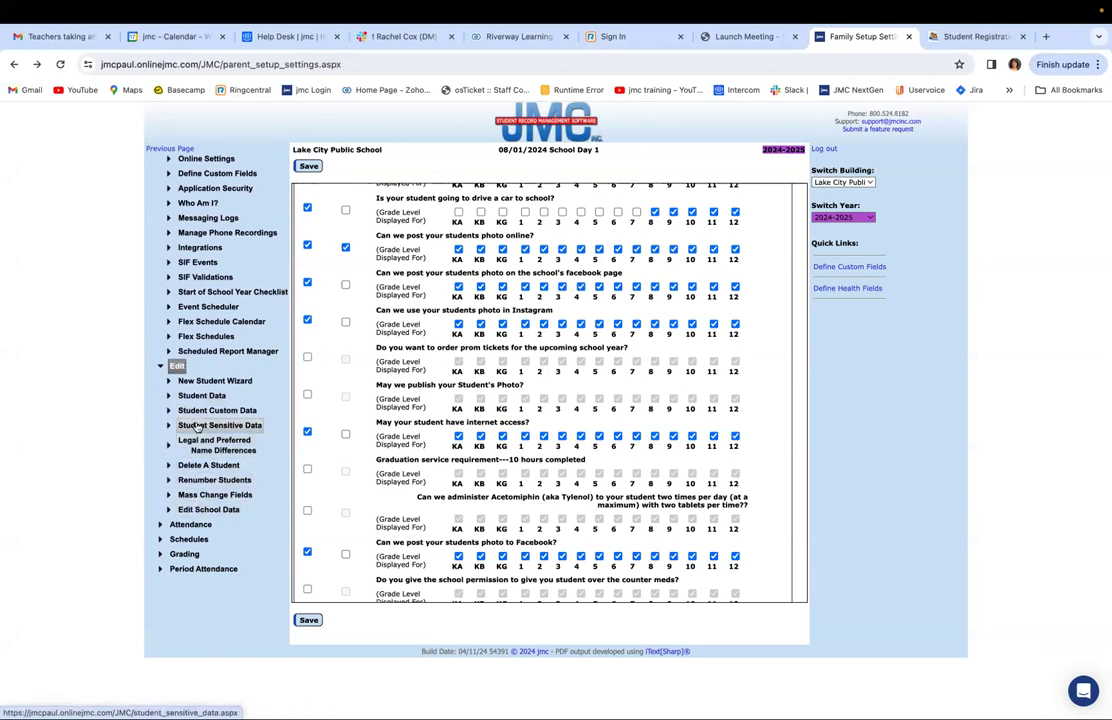
scroll(196, 250, "up", 1)
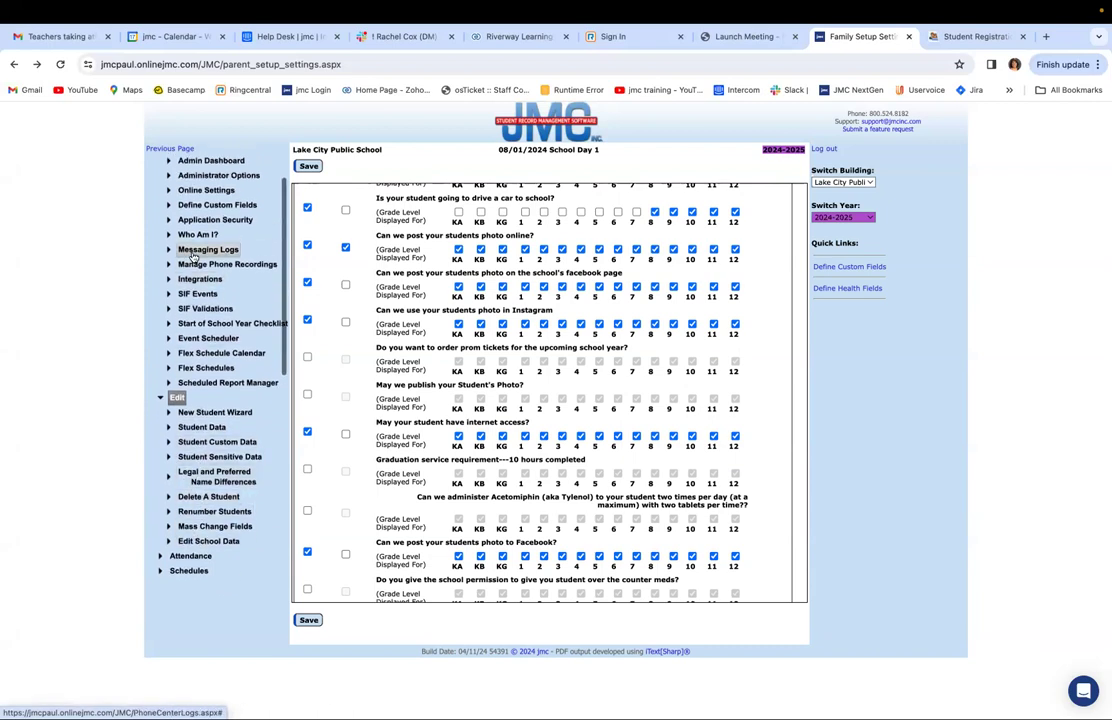
scroll(195, 250, "up", 1)
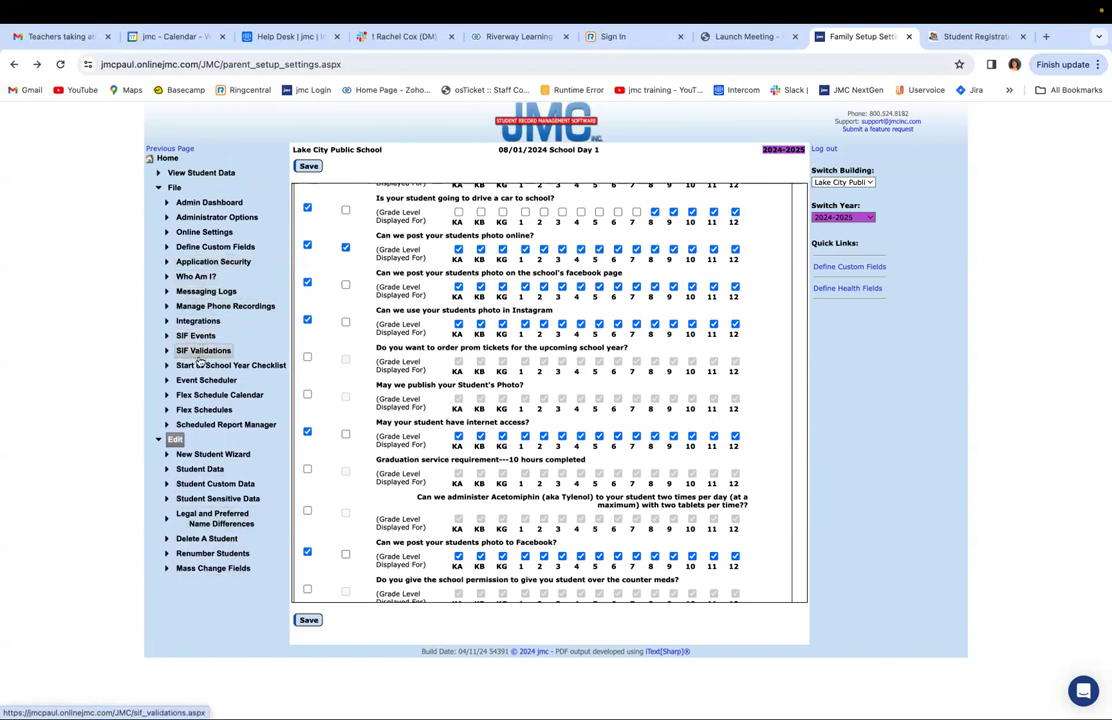
left_click(196, 248)
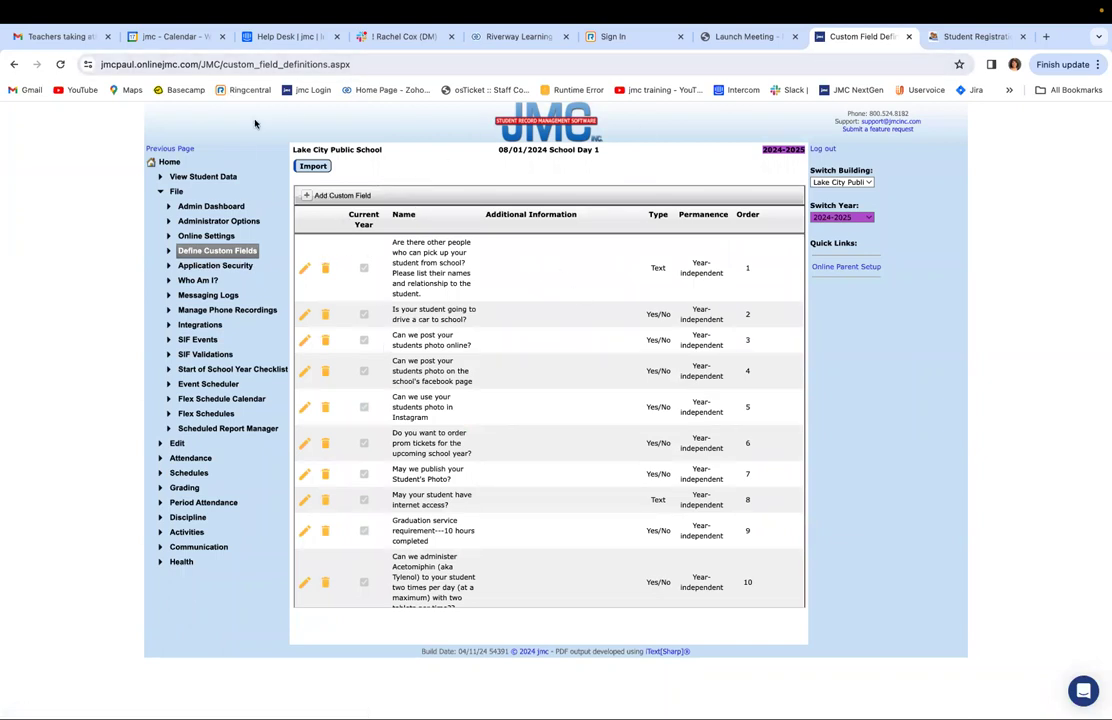
Step: Return to the configuration options and expand Lake City Public School's Health Custom Fields settings
left_click(14, 62)
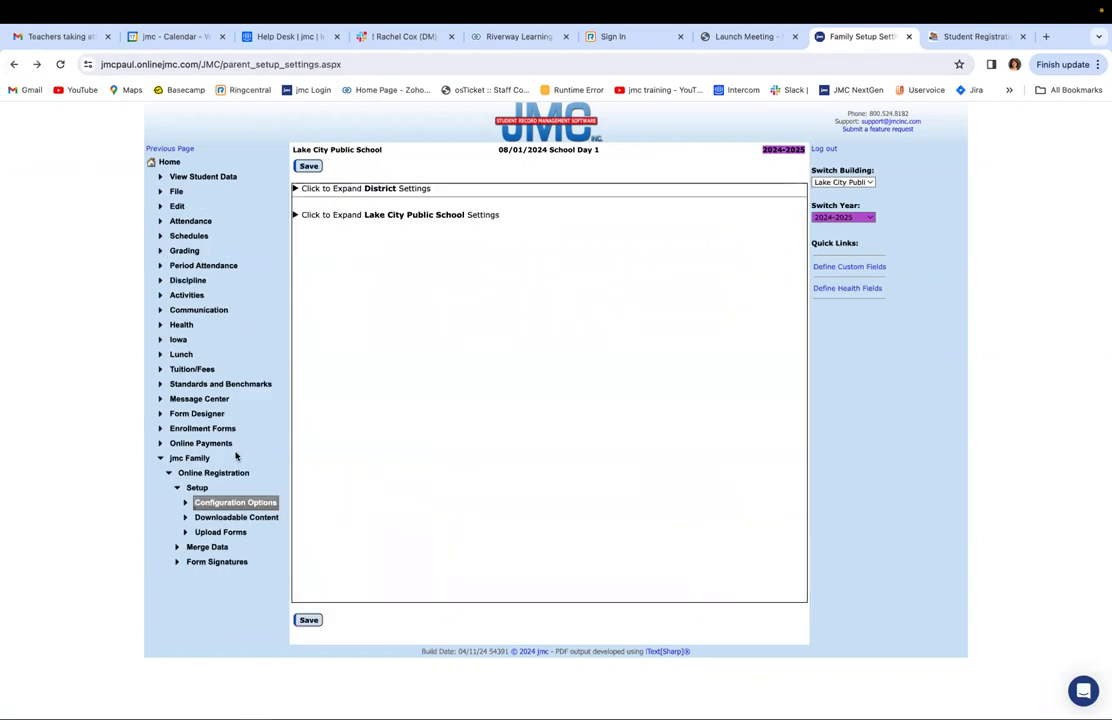
left_click(398, 215)
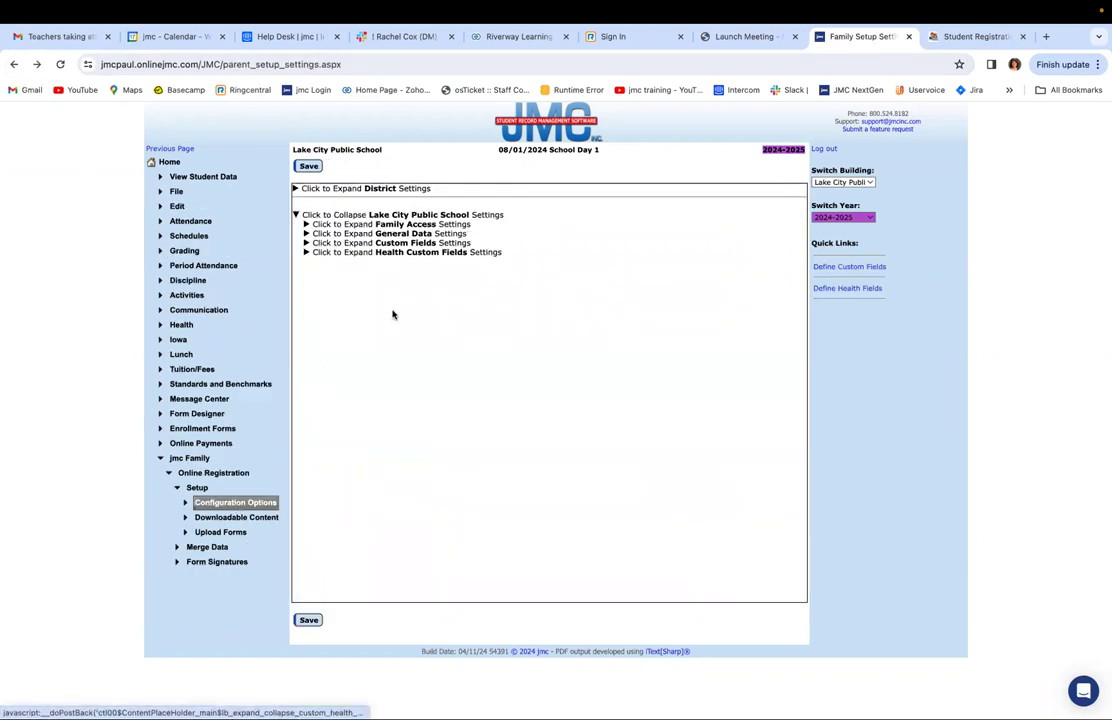
left_click(402, 252)
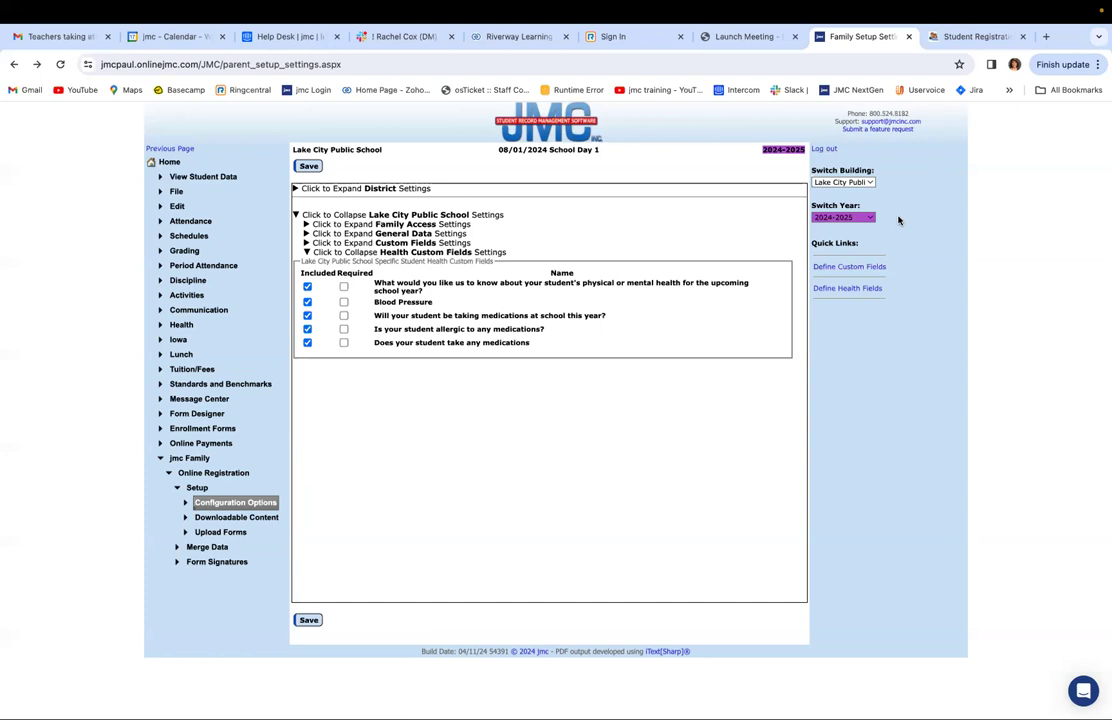
Step: Switch the school year to 2023-2024 and back to 2024-2025, and expand the Lake City Public School settings again
left_click(858, 217)
left_click(858, 205)
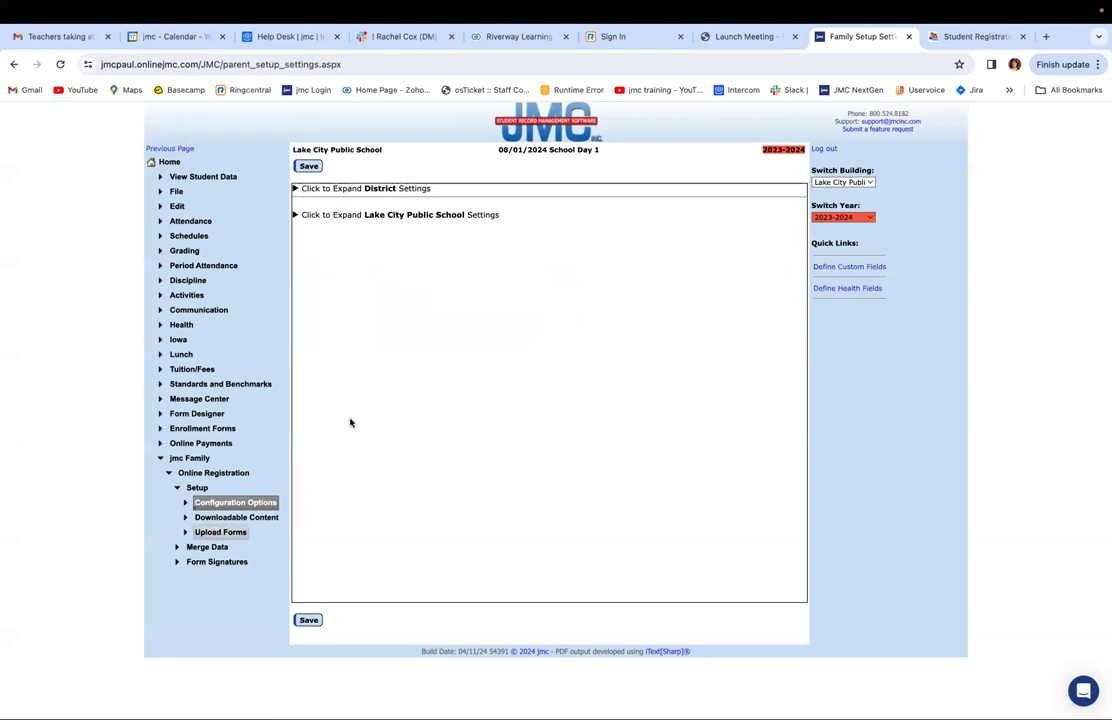
left_click(846, 217)
left_click(849, 231)
scroll(222, 457, "down", 2)
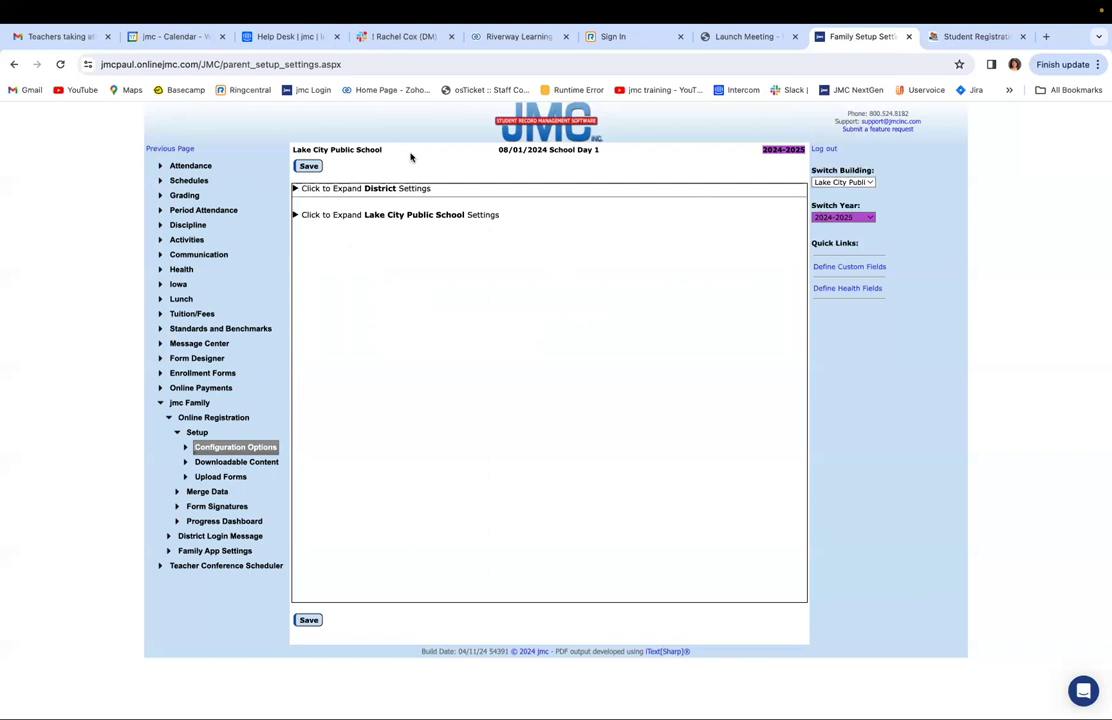
left_click(406, 216)
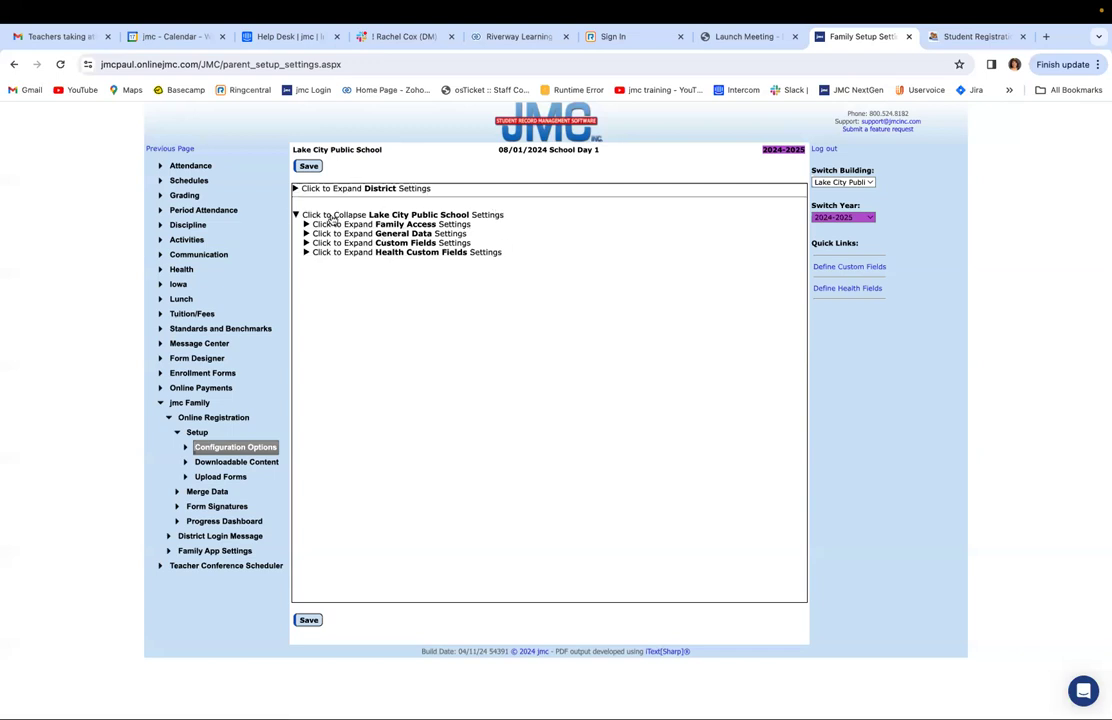
scroll(293, 215, "left", 5)
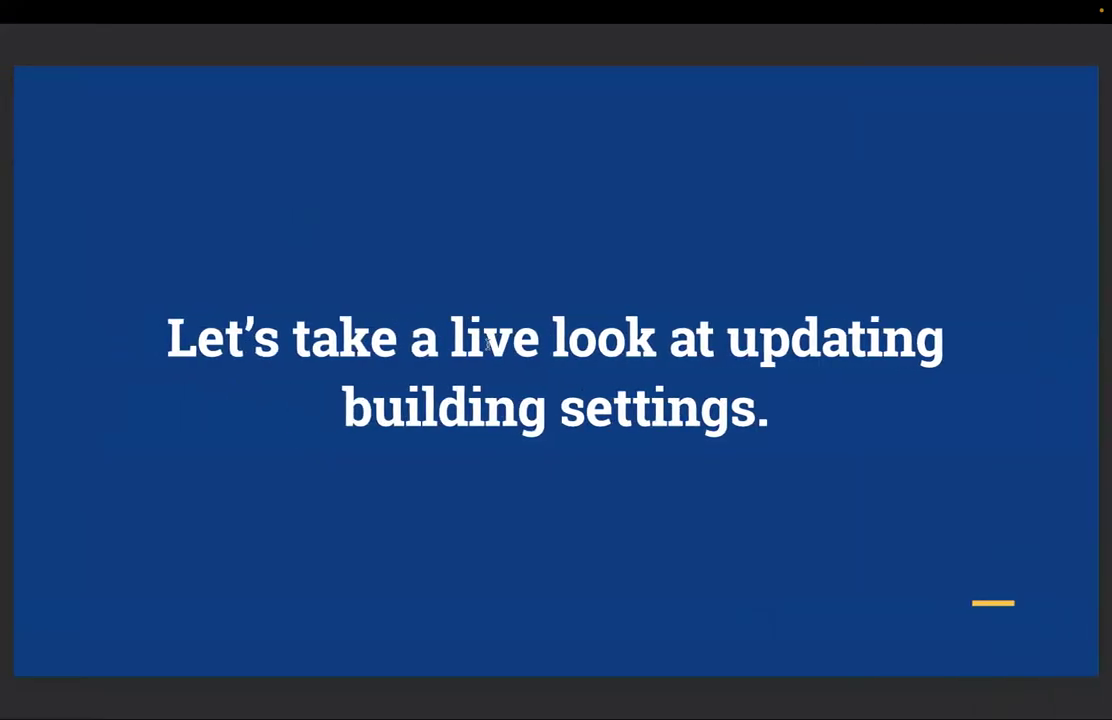
key("Right")
key("Right")
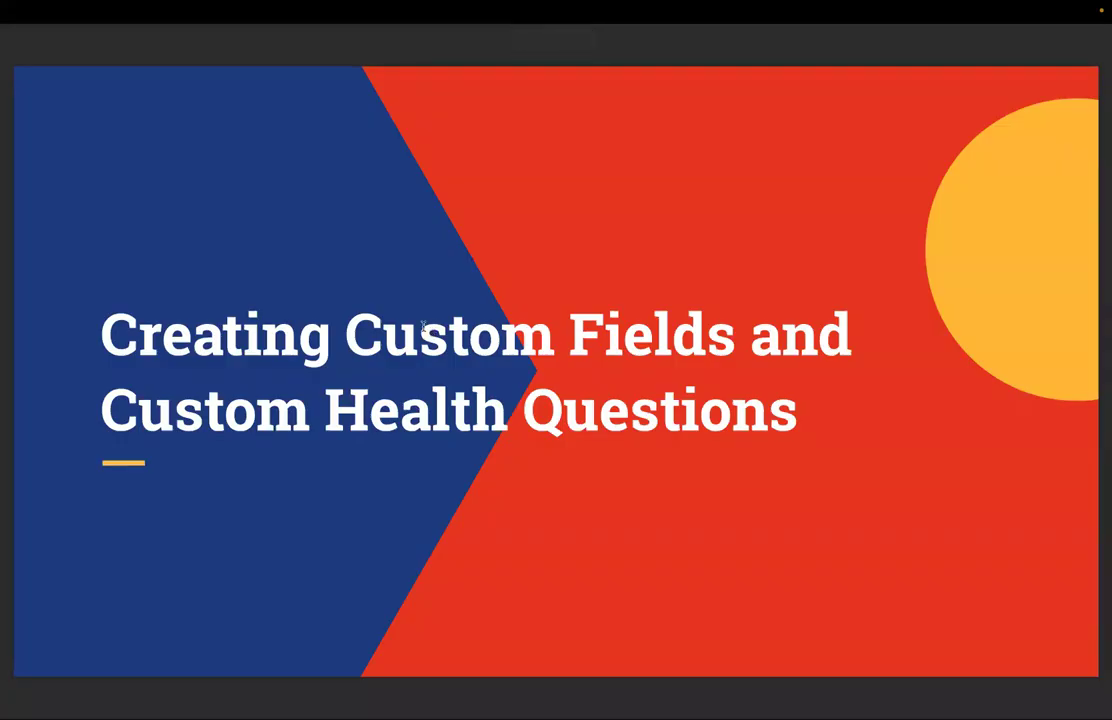
key("Right")
key("Right")
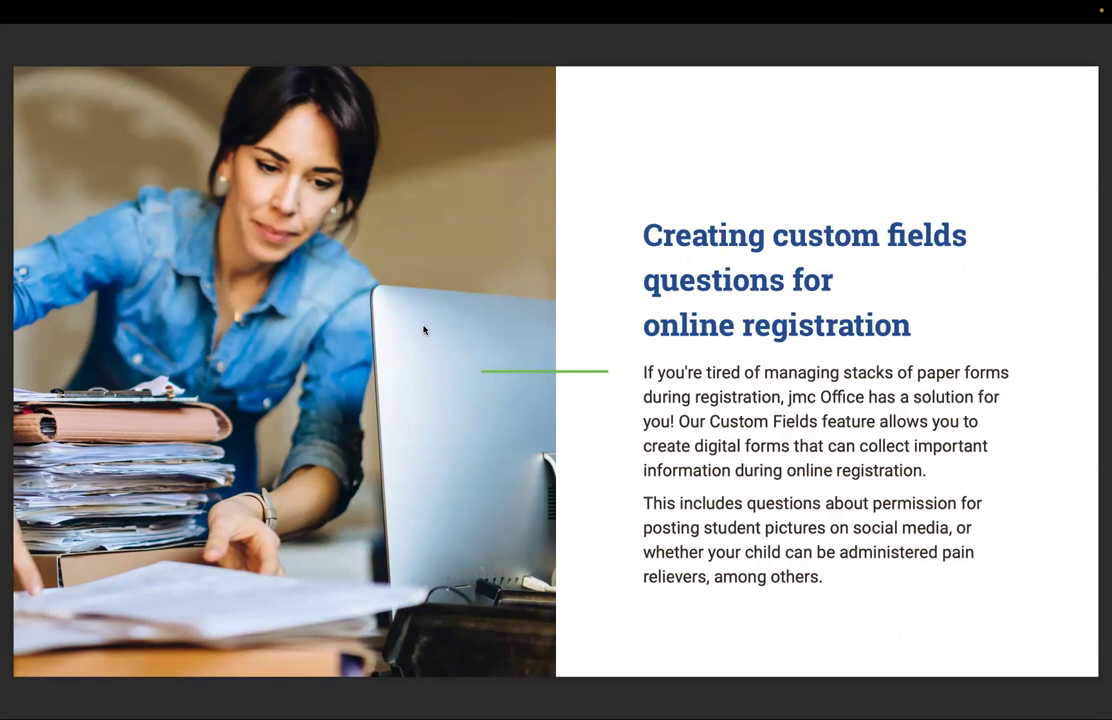
key("Right")
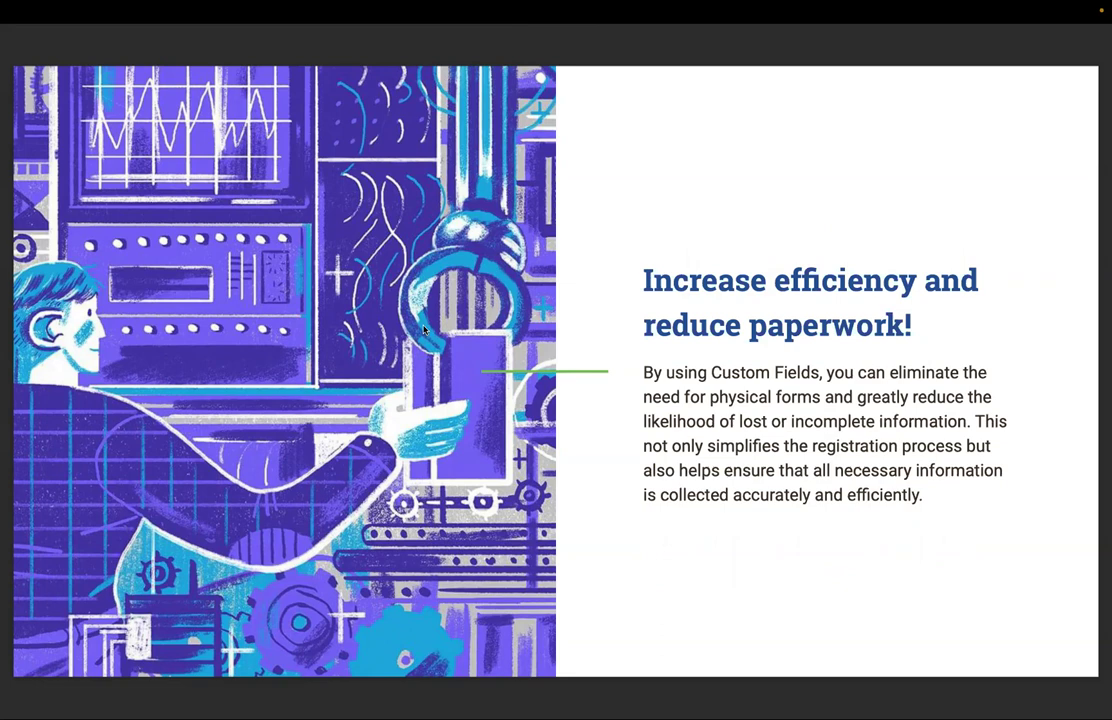
key("Right")
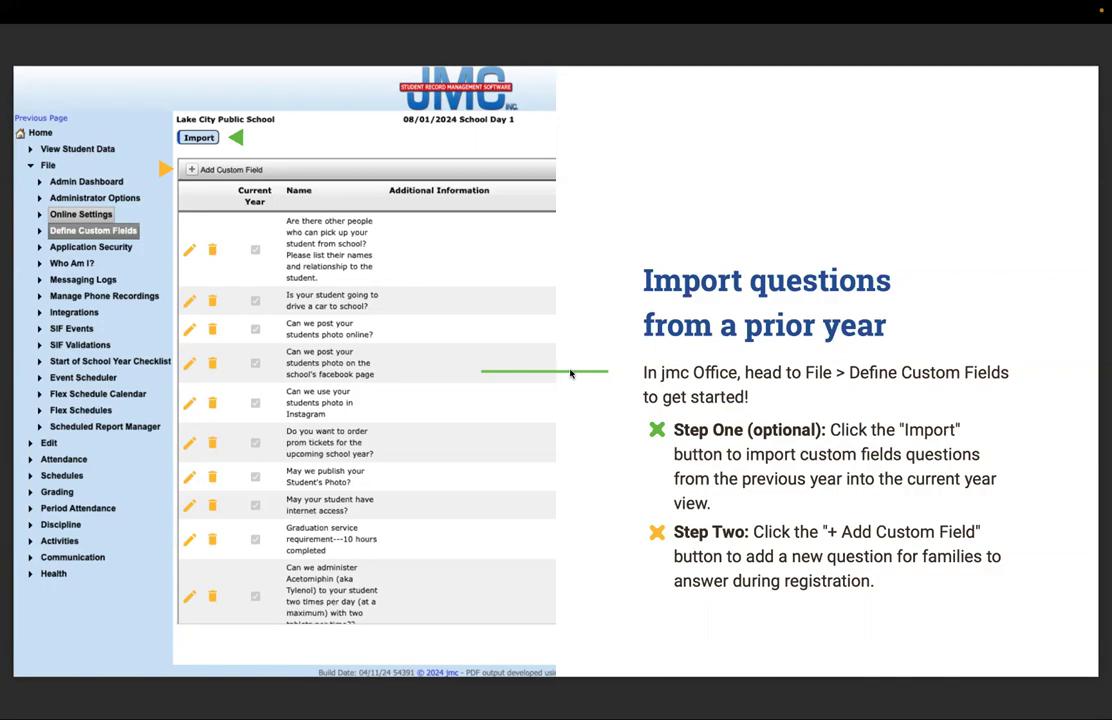
key("Right")
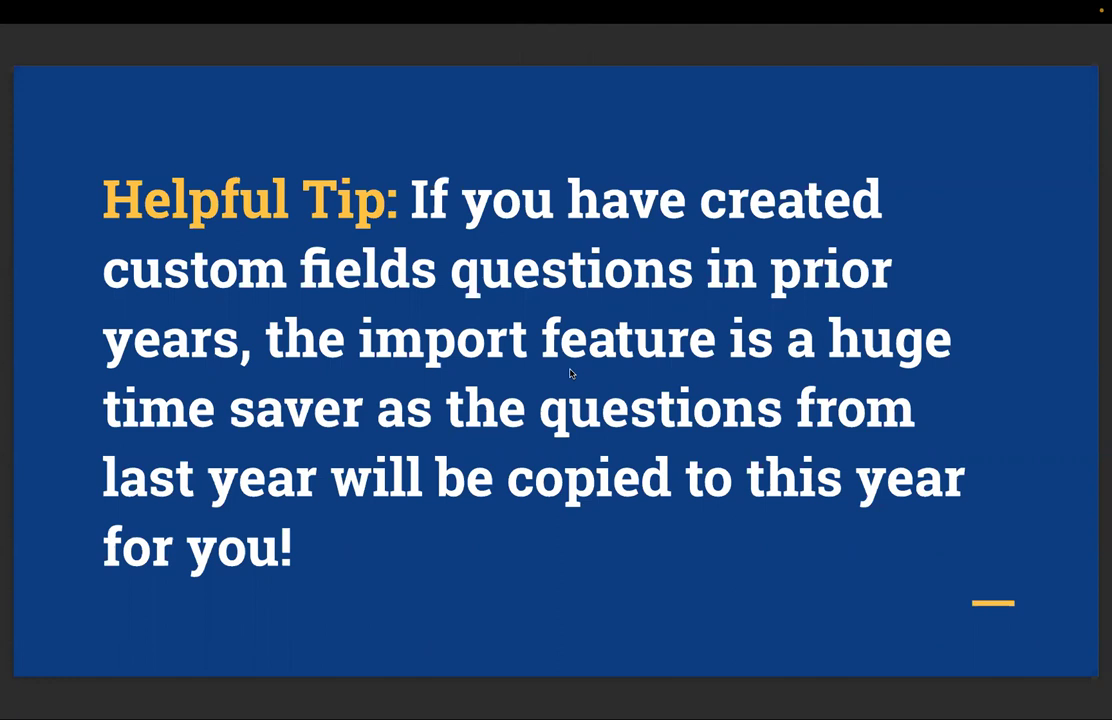
key("Right")
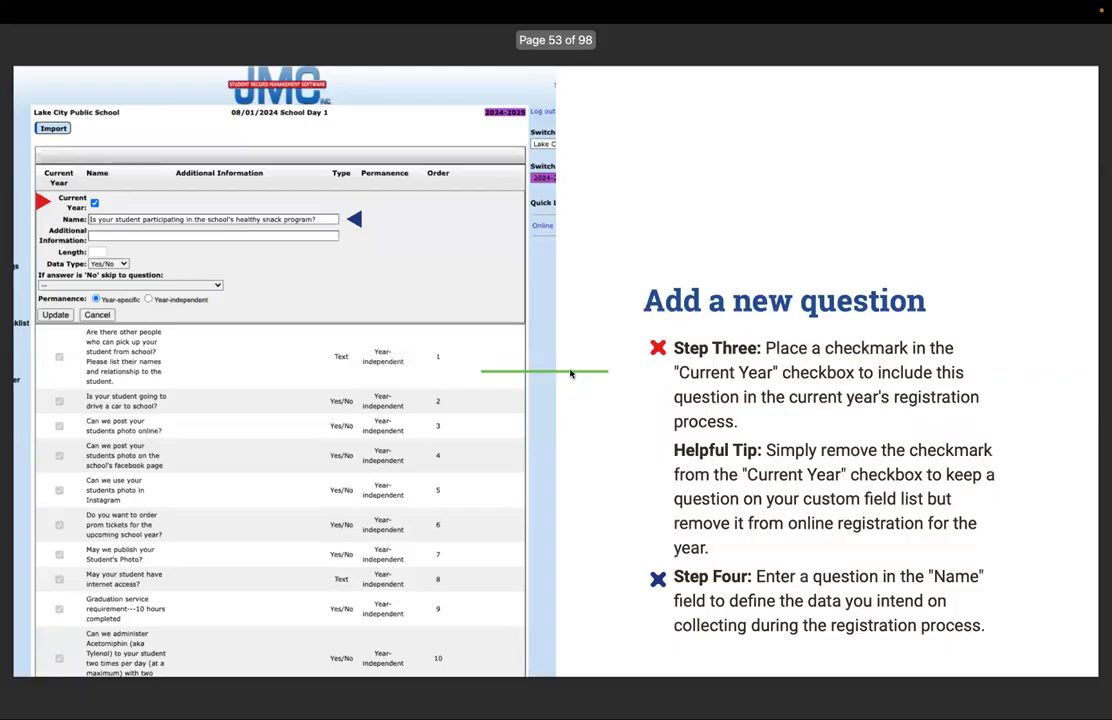
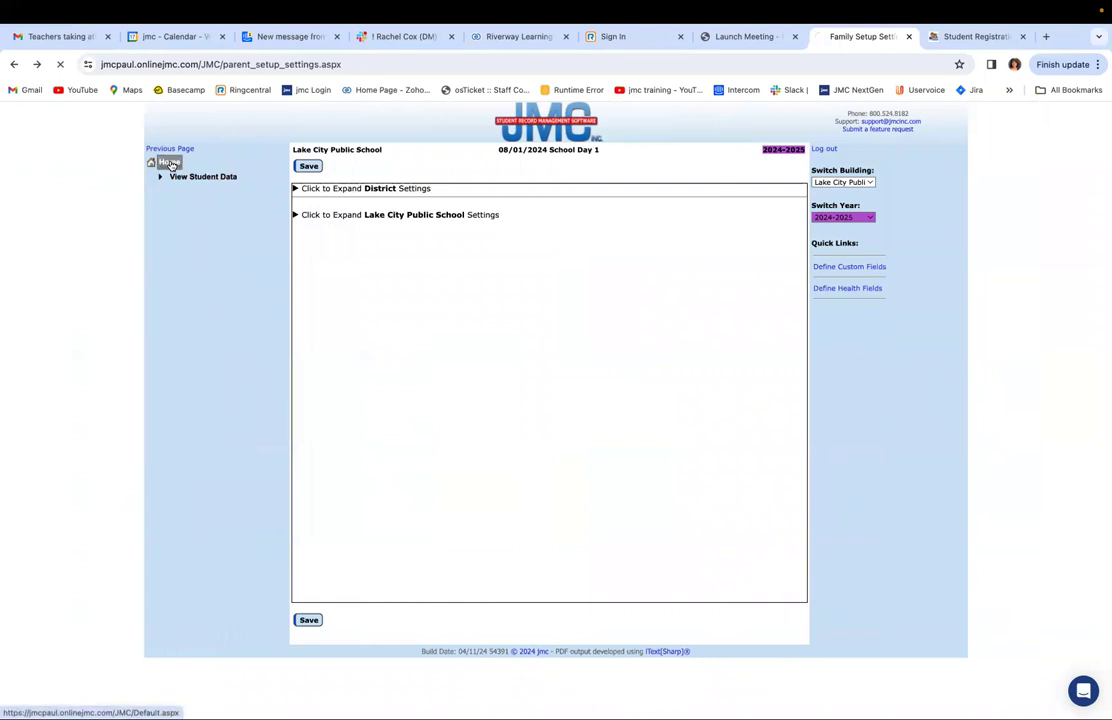
Step: Open the custom field definitions, bring up the import from the previous school year and cancel it
left_click(177, 191)
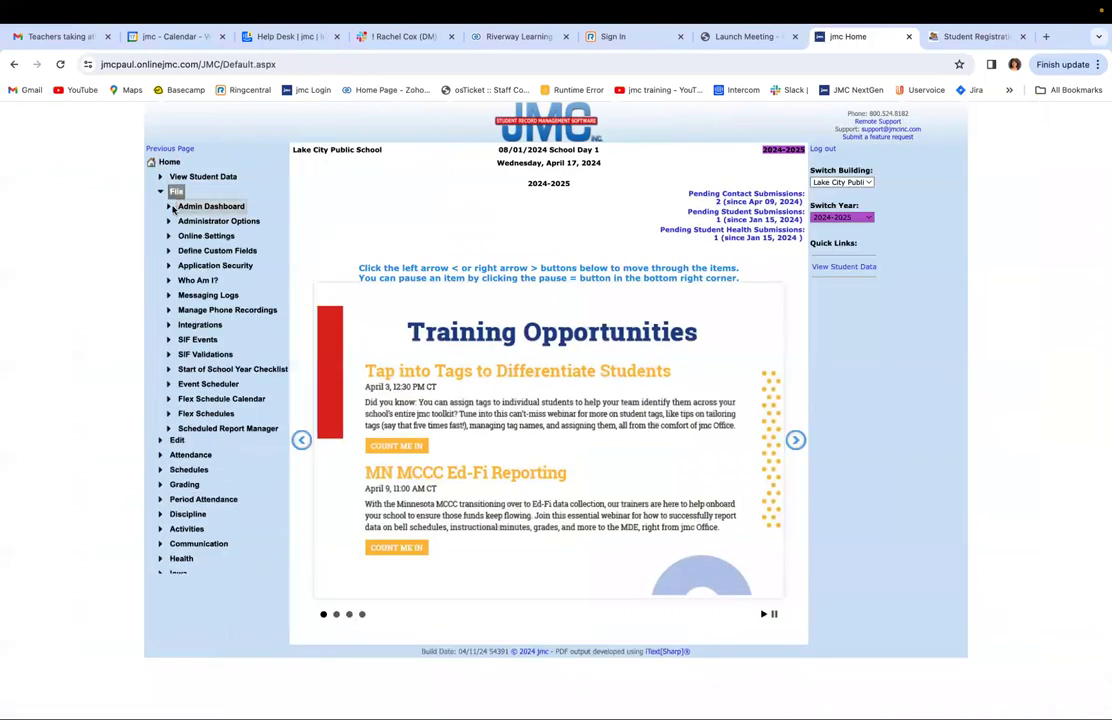
left_click(217, 250)
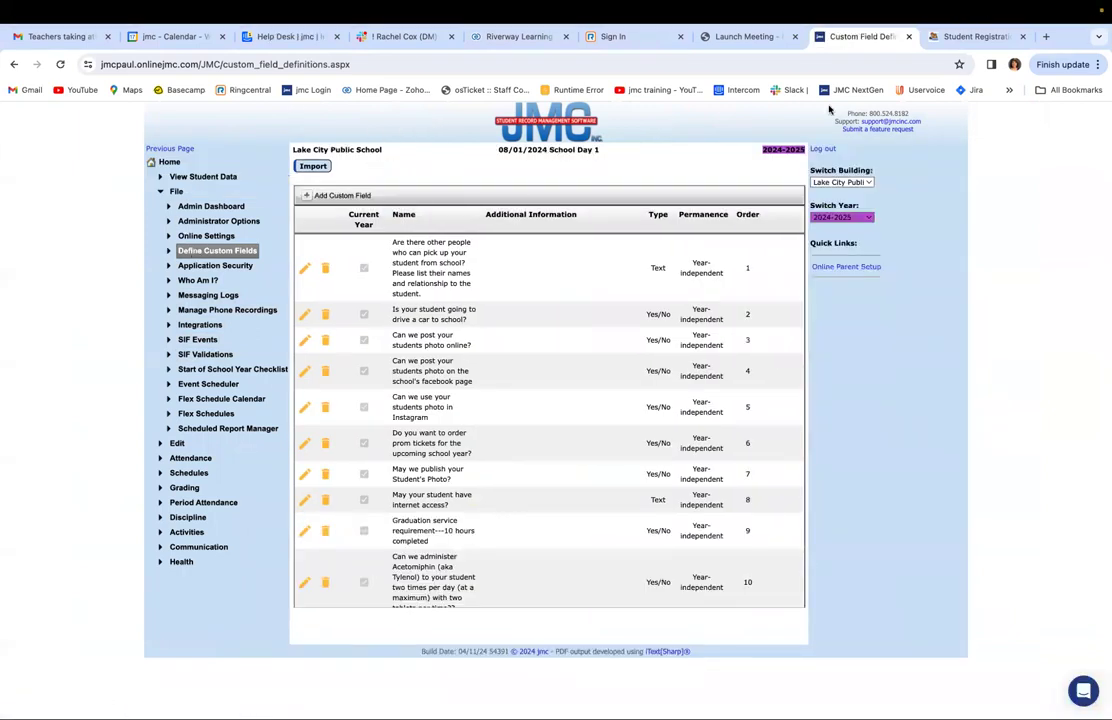
left_click(310, 168)
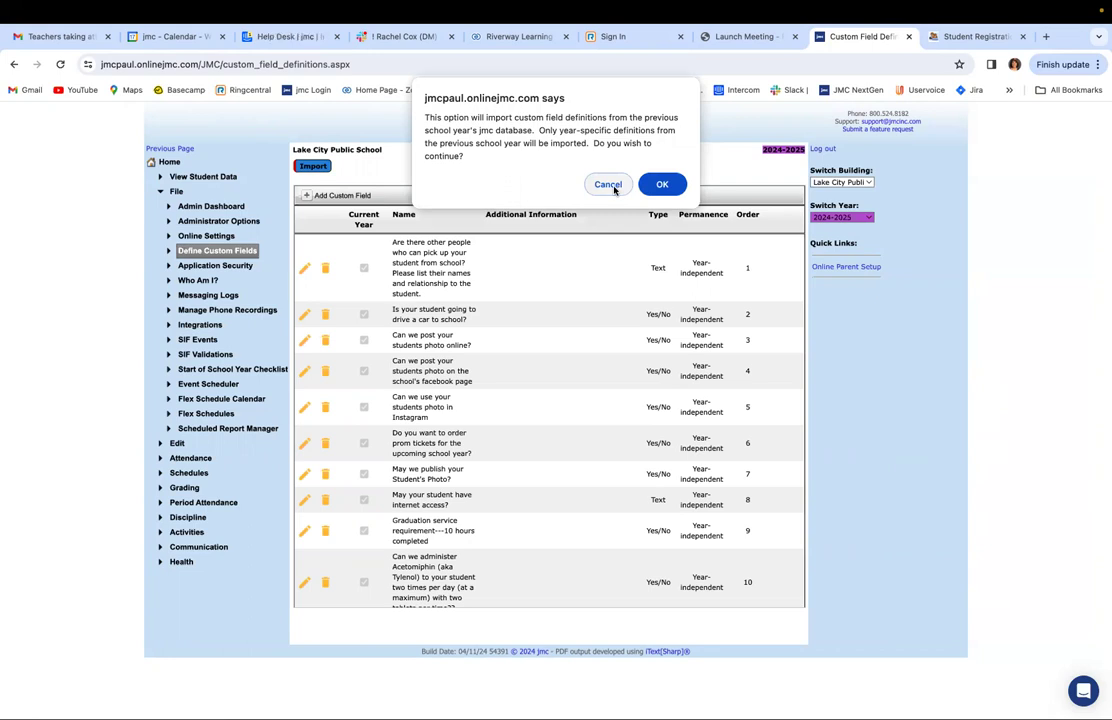
left_click(607, 185)
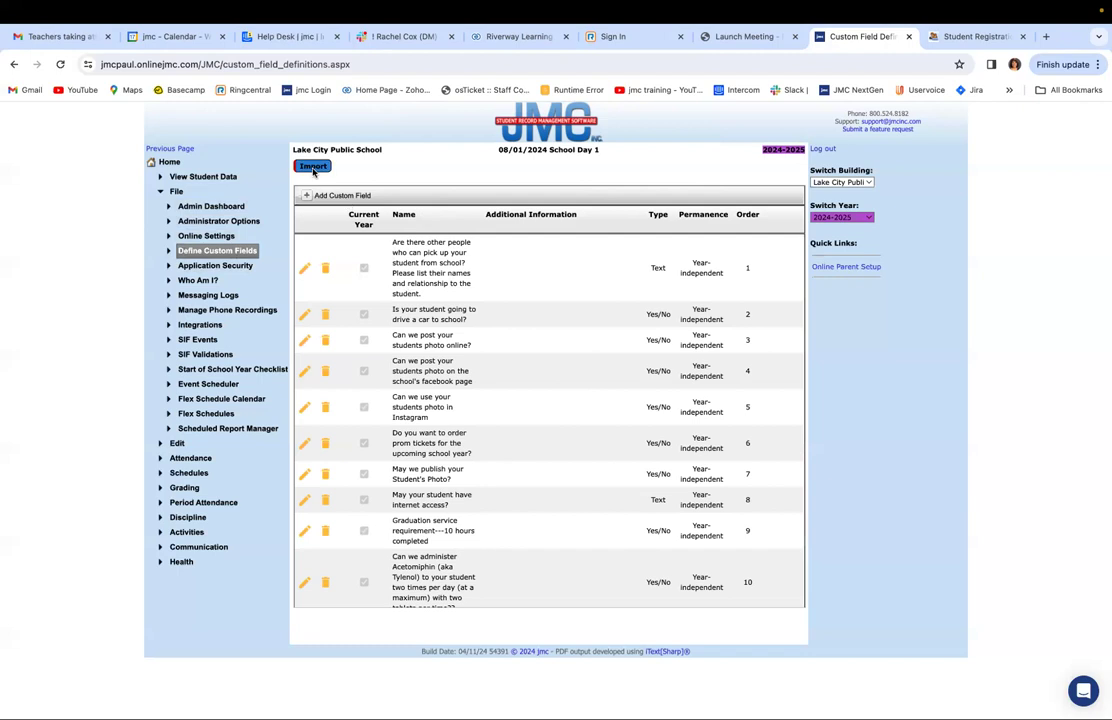
Step: Edit the custom field about other people who can pick up the student and update it with Current Year selected
left_click(305, 268)
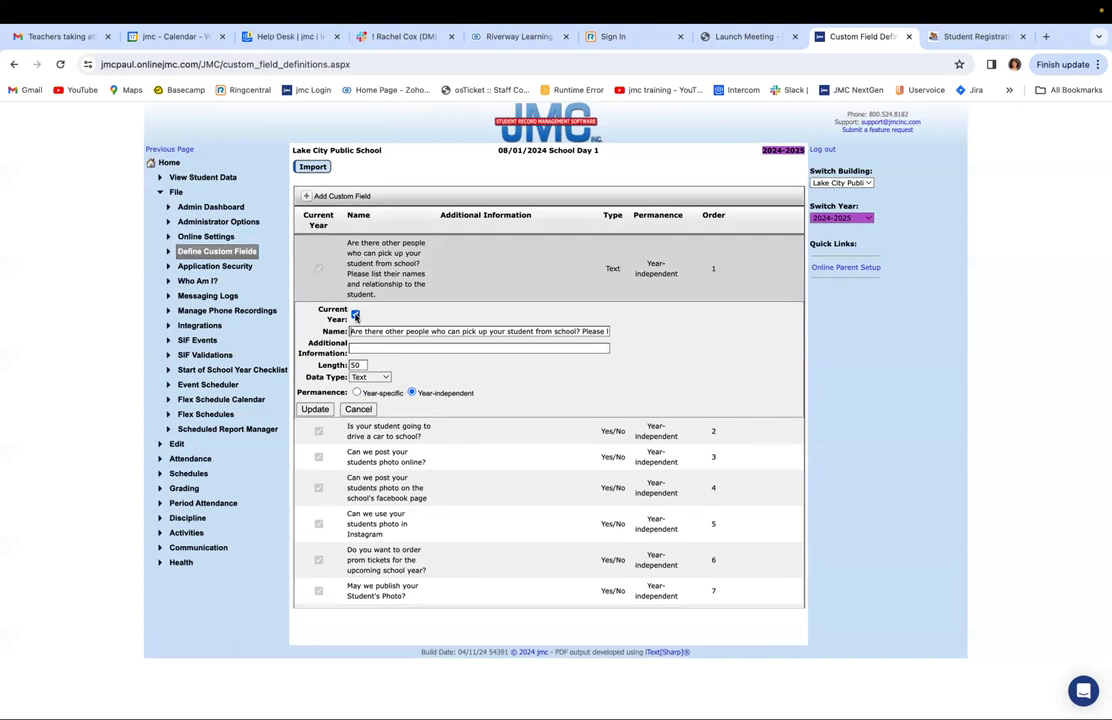
left_click(355, 315)
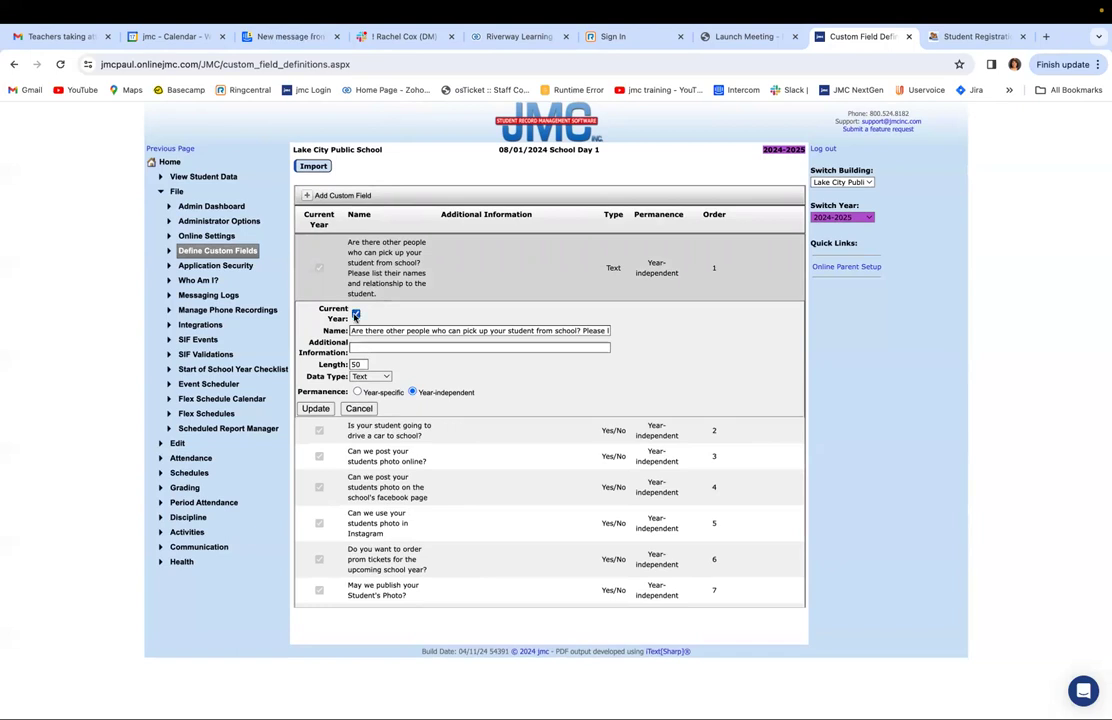
left_click(315, 408)
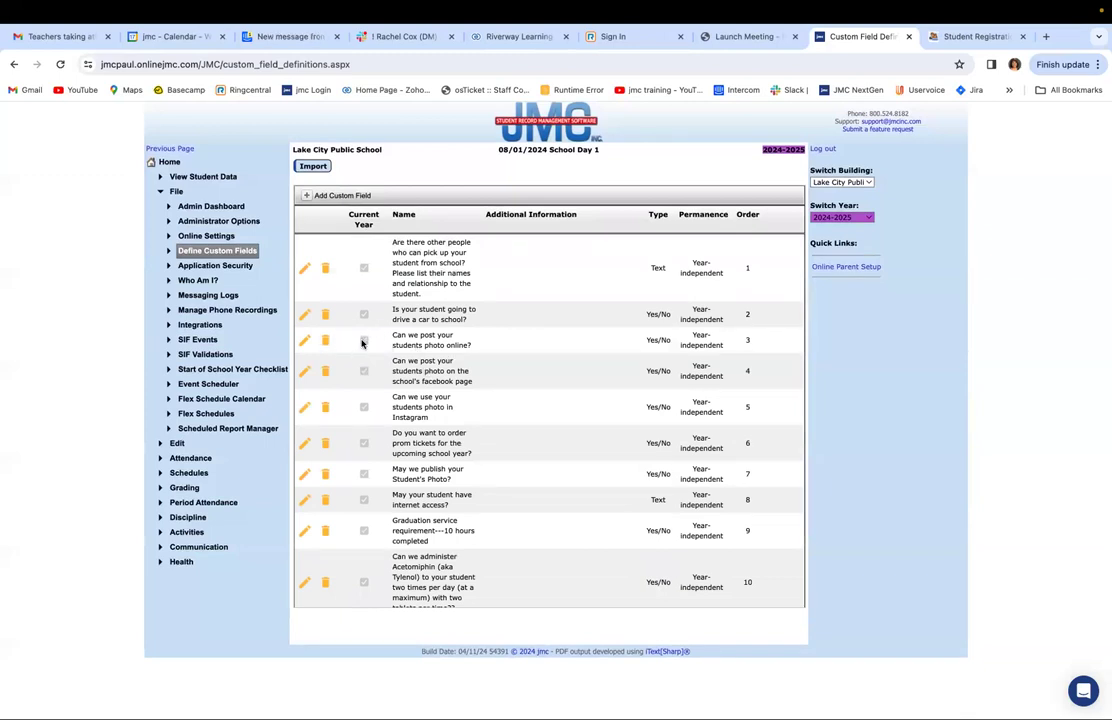
Step: Start a new custom field for the current year named "Does your family beloong to our church" with the Yes/No data type
scroll(365, 345, "down", 2)
scroll(390, 348, "down", 4)
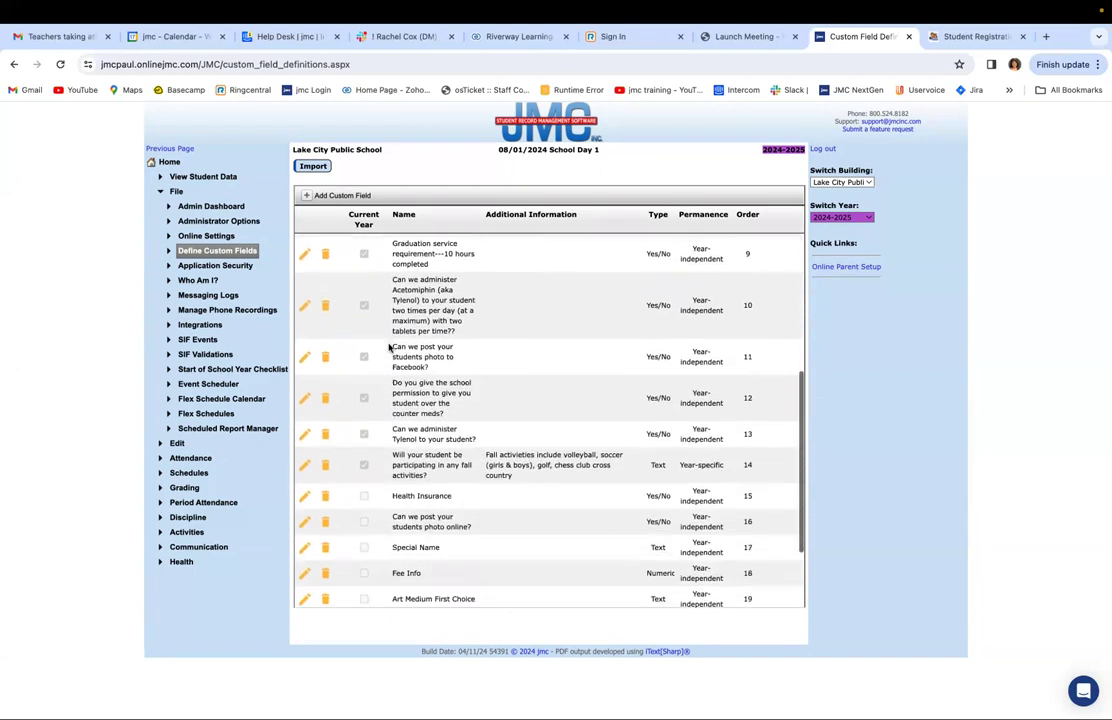
left_click(324, 196)
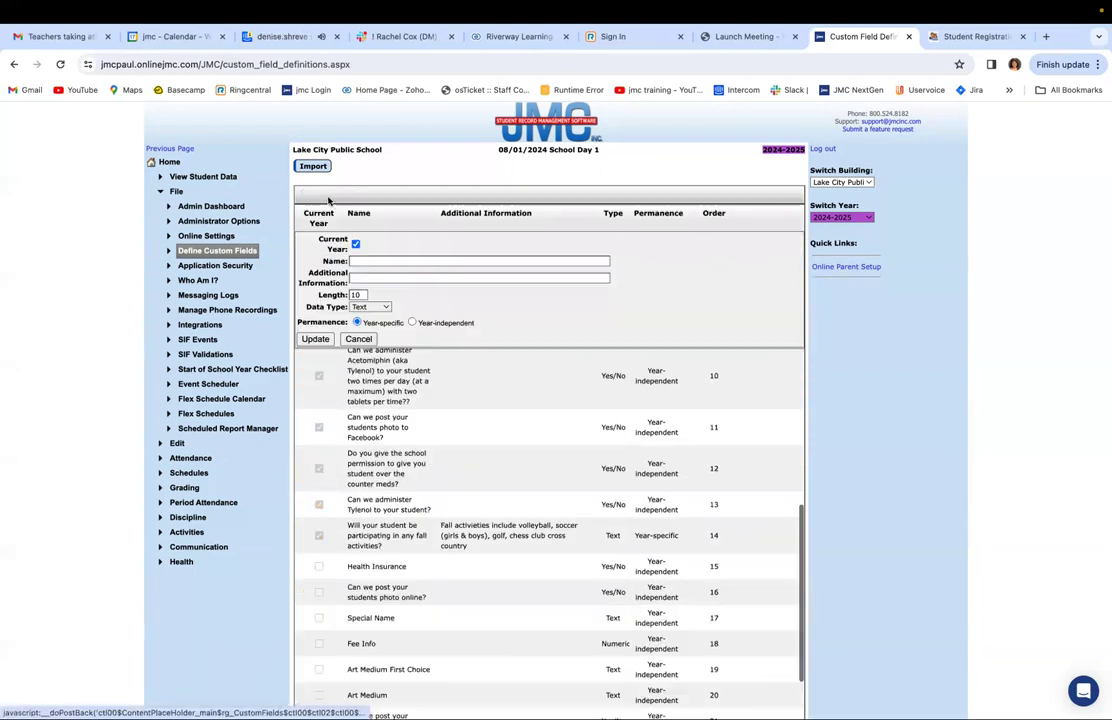
left_click(350, 262)
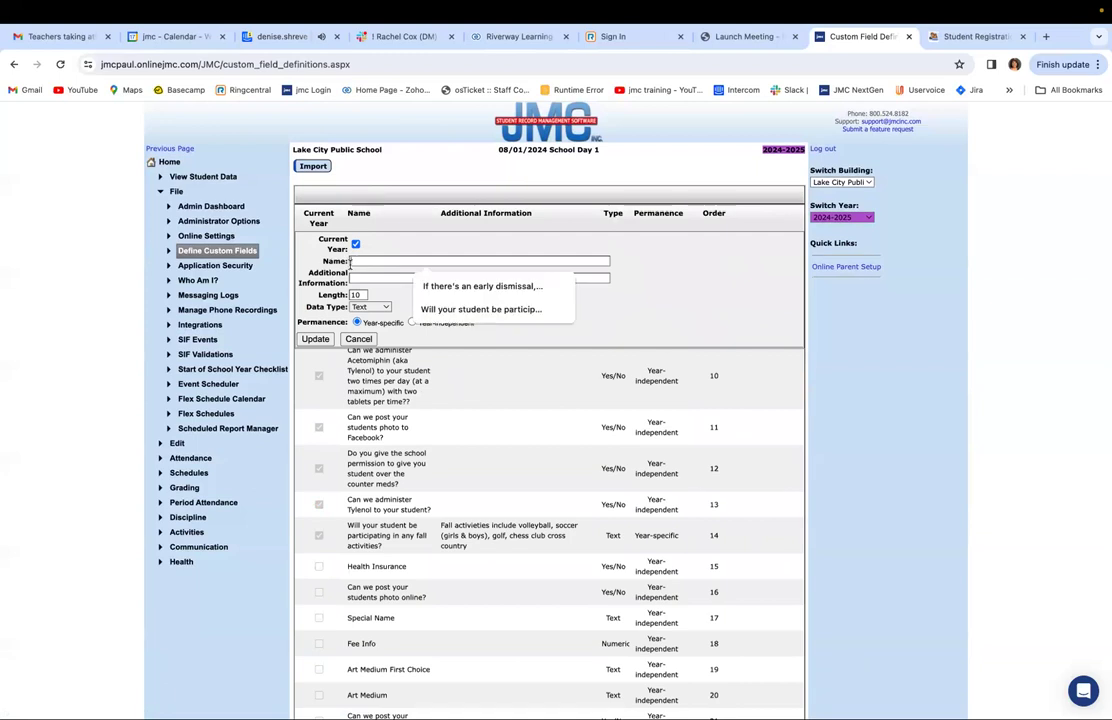
type("Do")
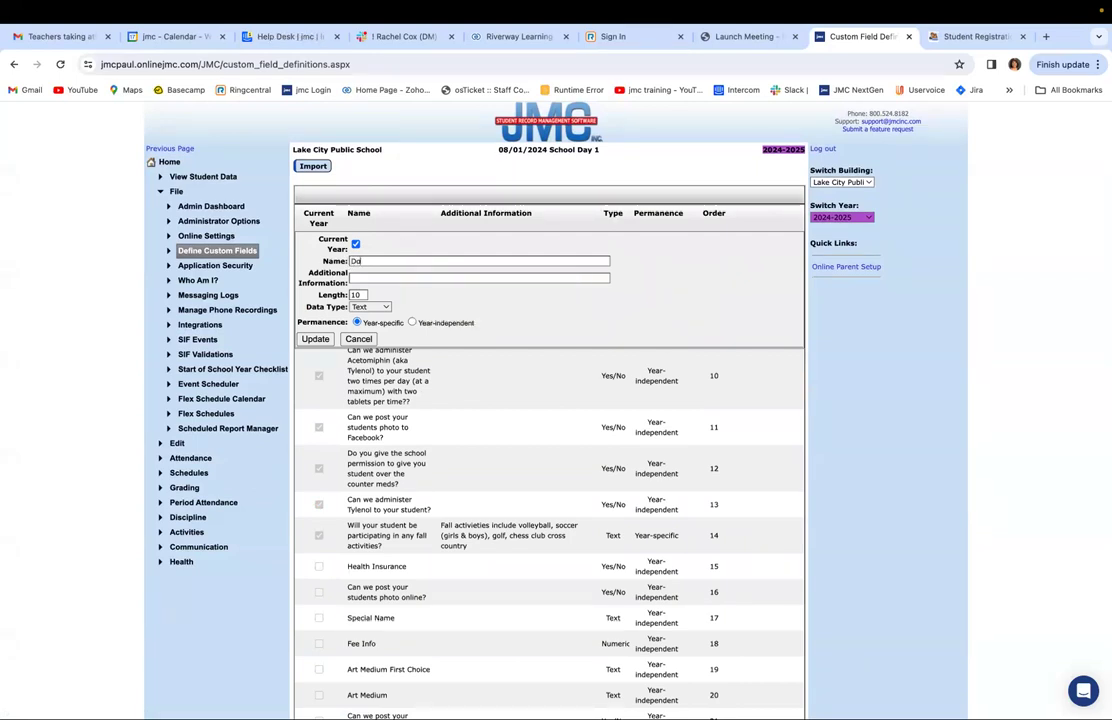
type("es your")
type(" sch")
key("BackSpace")
key("BackSpace")
type("family belon")
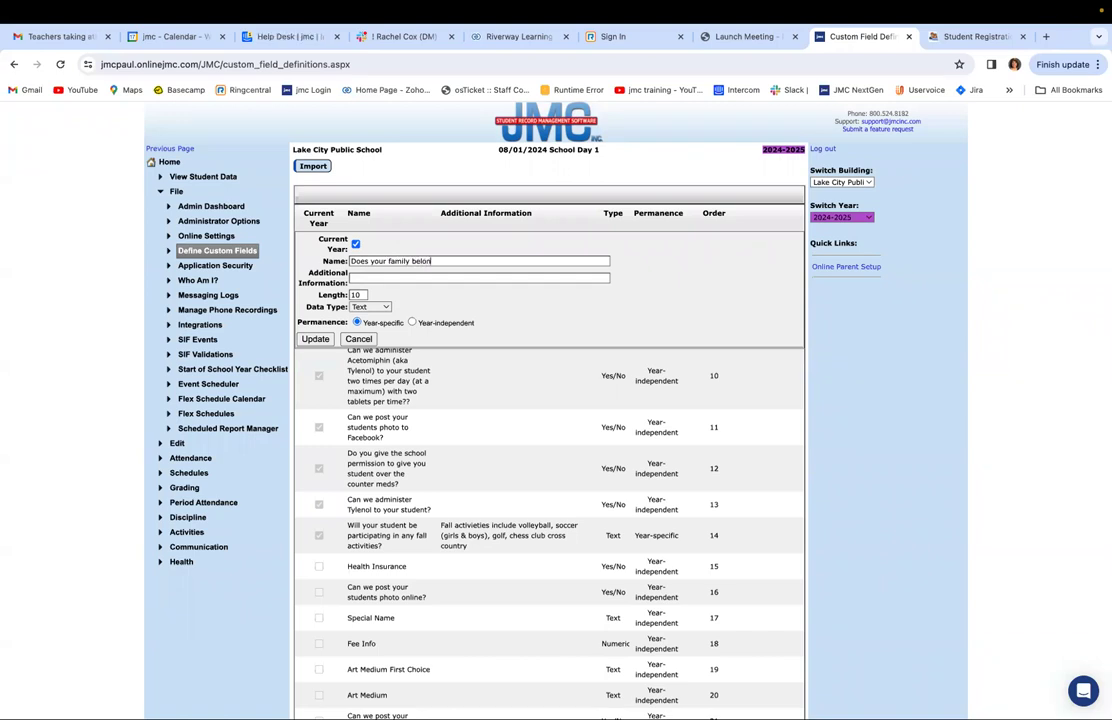
key("BackSpace")
type("to our church")
left_click(381, 307)
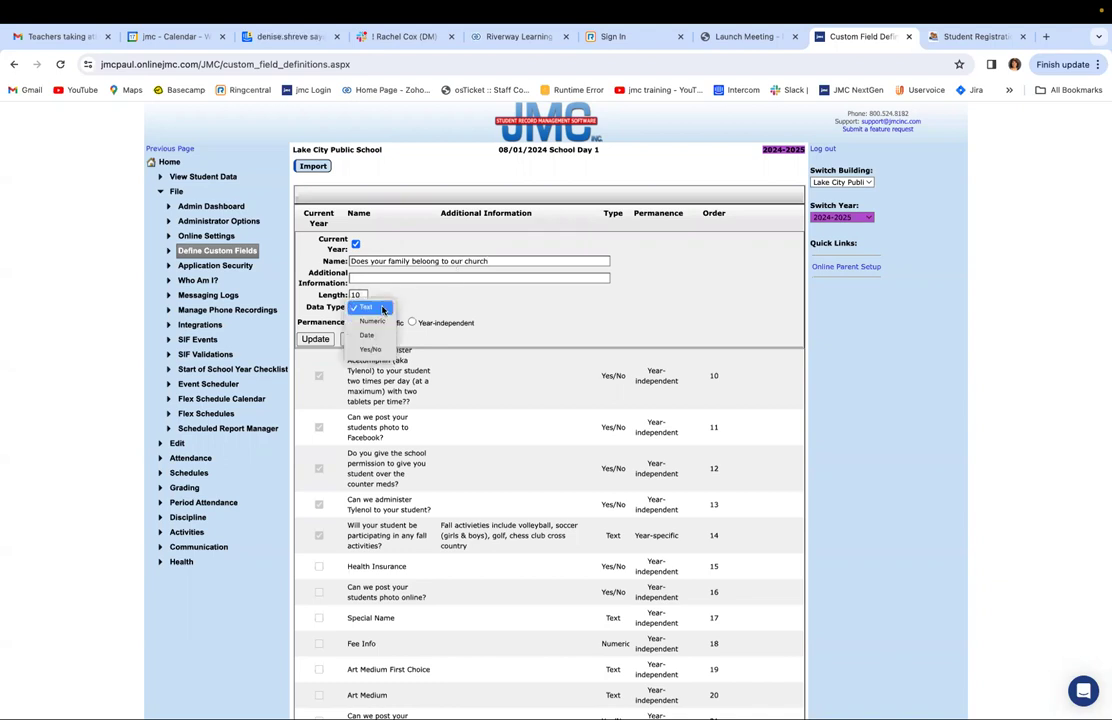
left_click(370, 350)
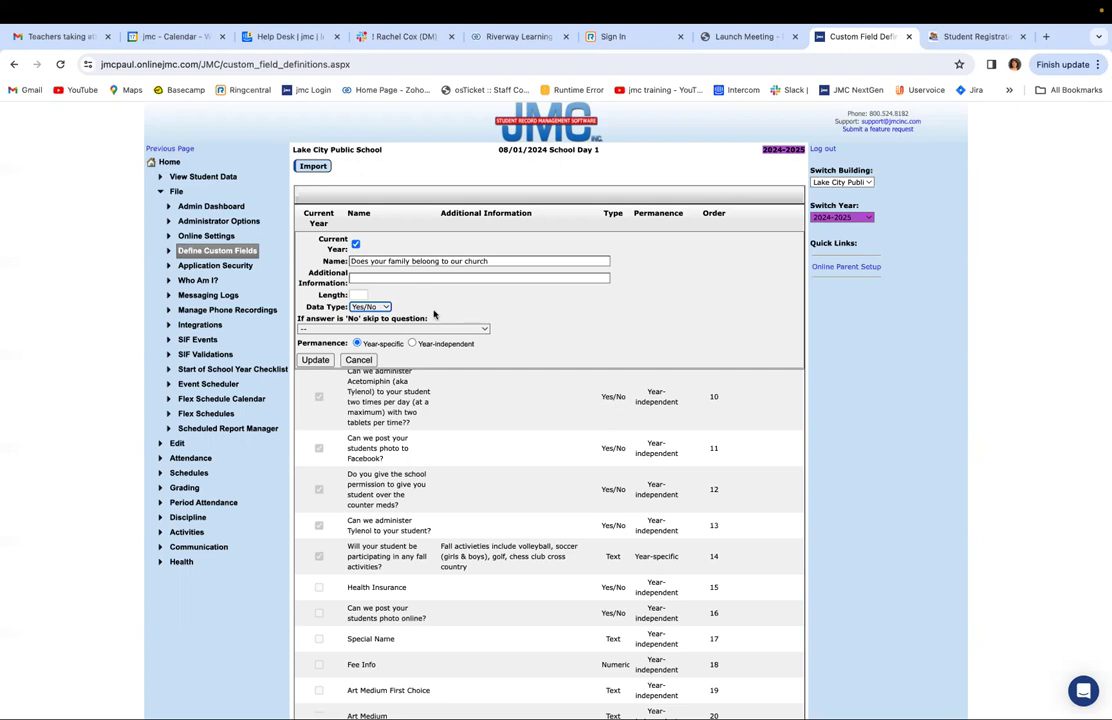
Step: Rename the new field "Can we post your childs picture on social media." and save it without a skip-to question
mouse_move(390, 345)
left_click_drag(568, 259, 314, 255)
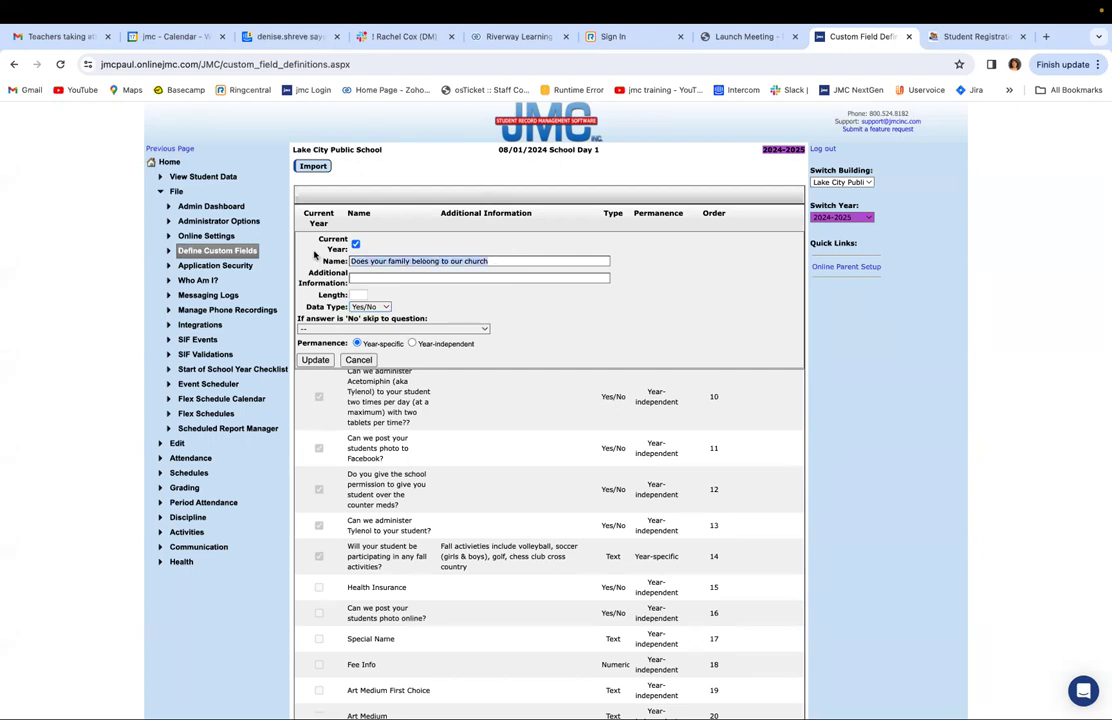
type("Can w")
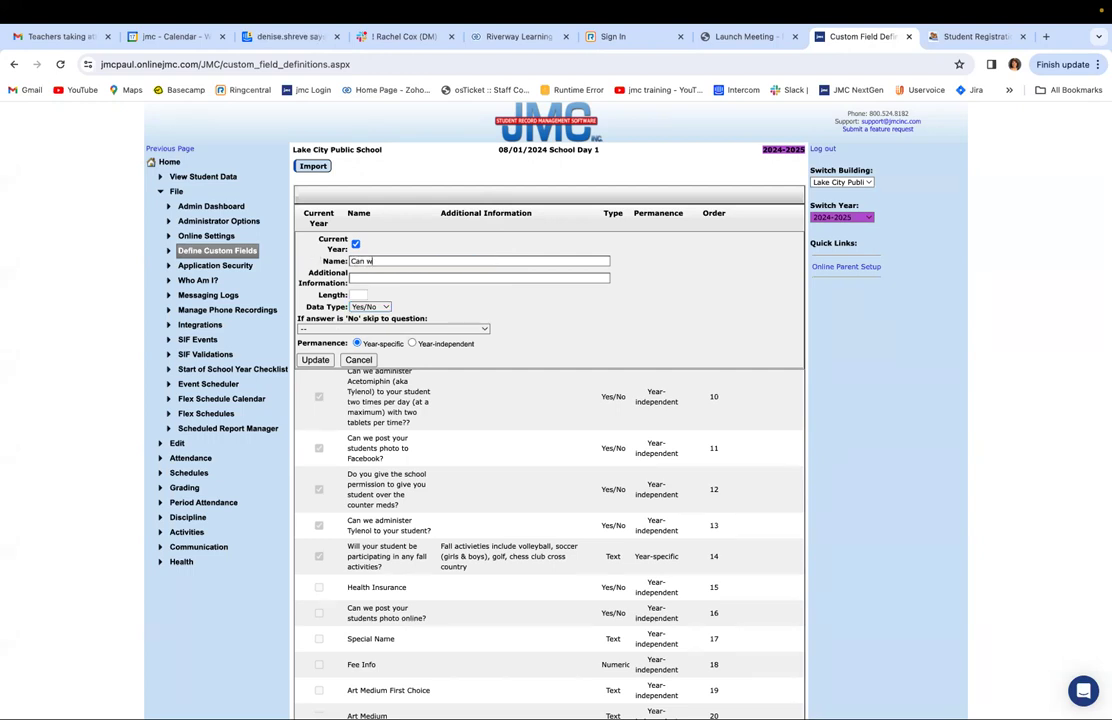
type("e post your childs picture on")
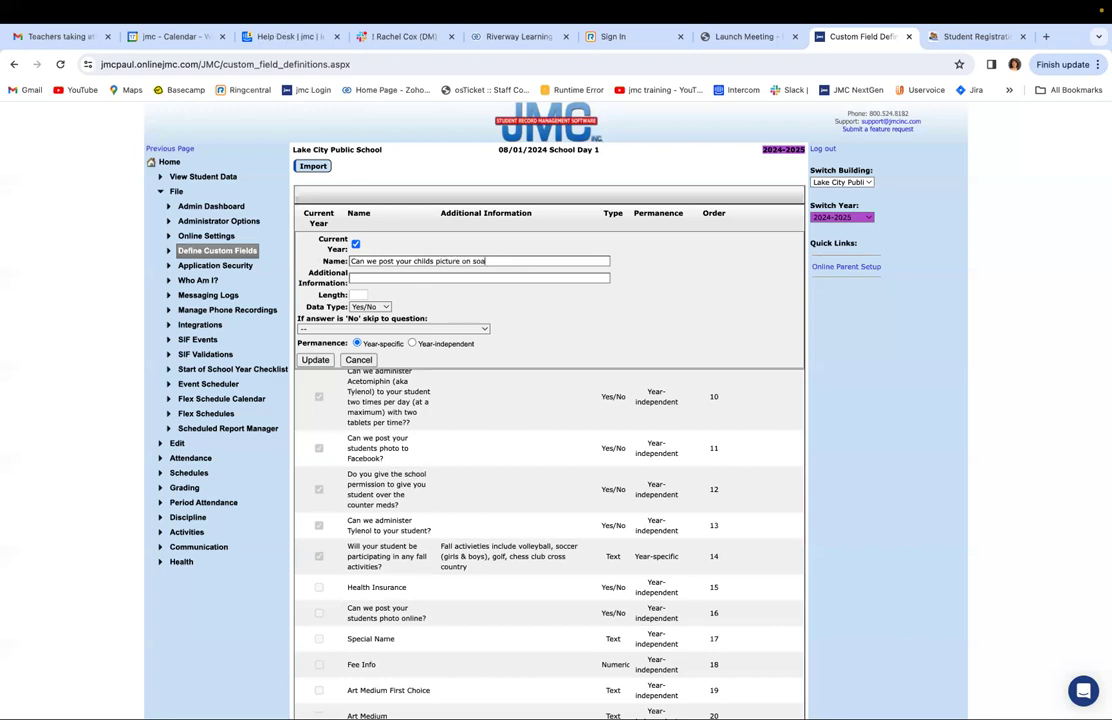
type(" social media.")
left_click(485, 331)
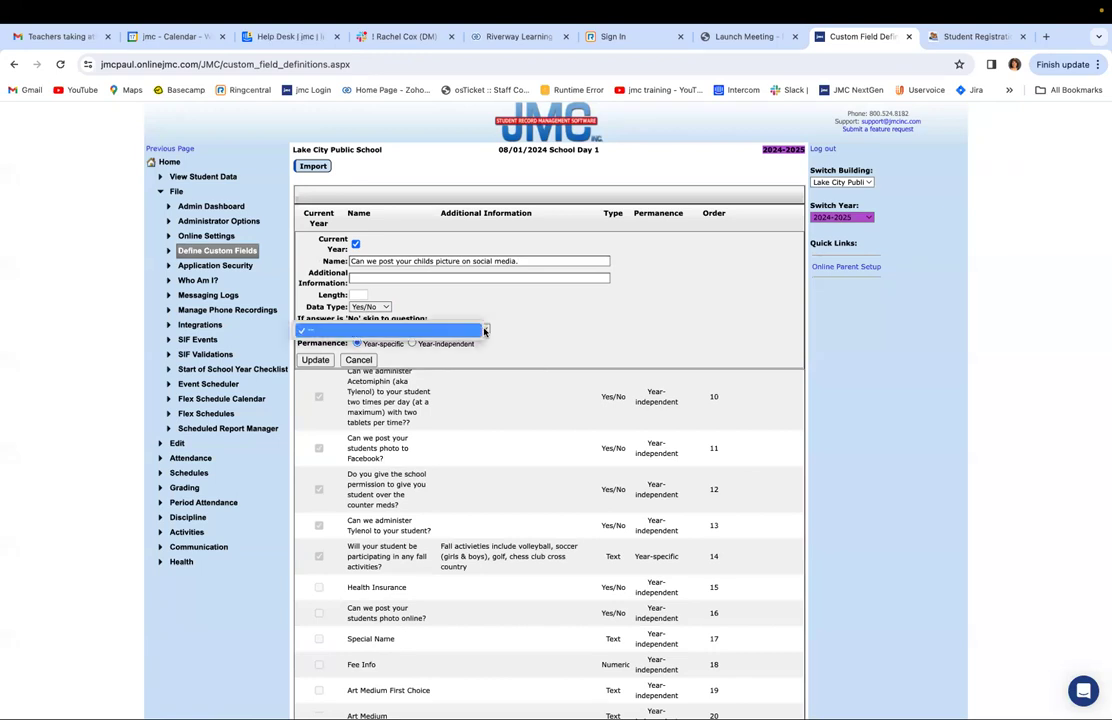
left_click(485, 331)
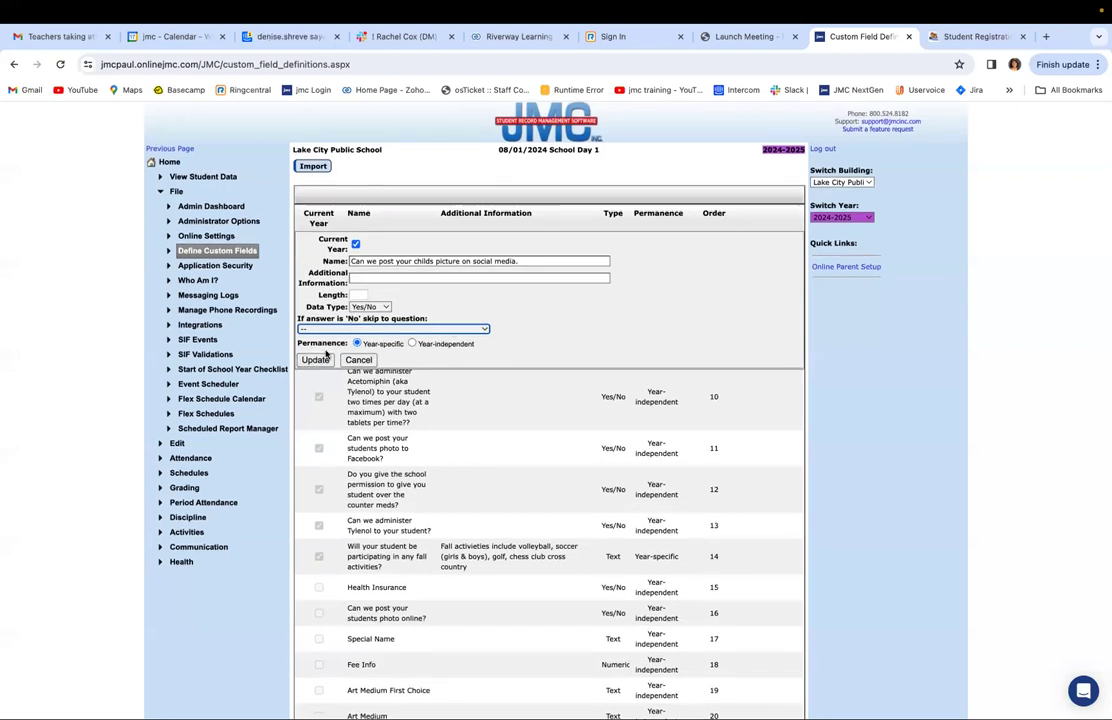
mouse_move(361, 345)
left_click(315, 360)
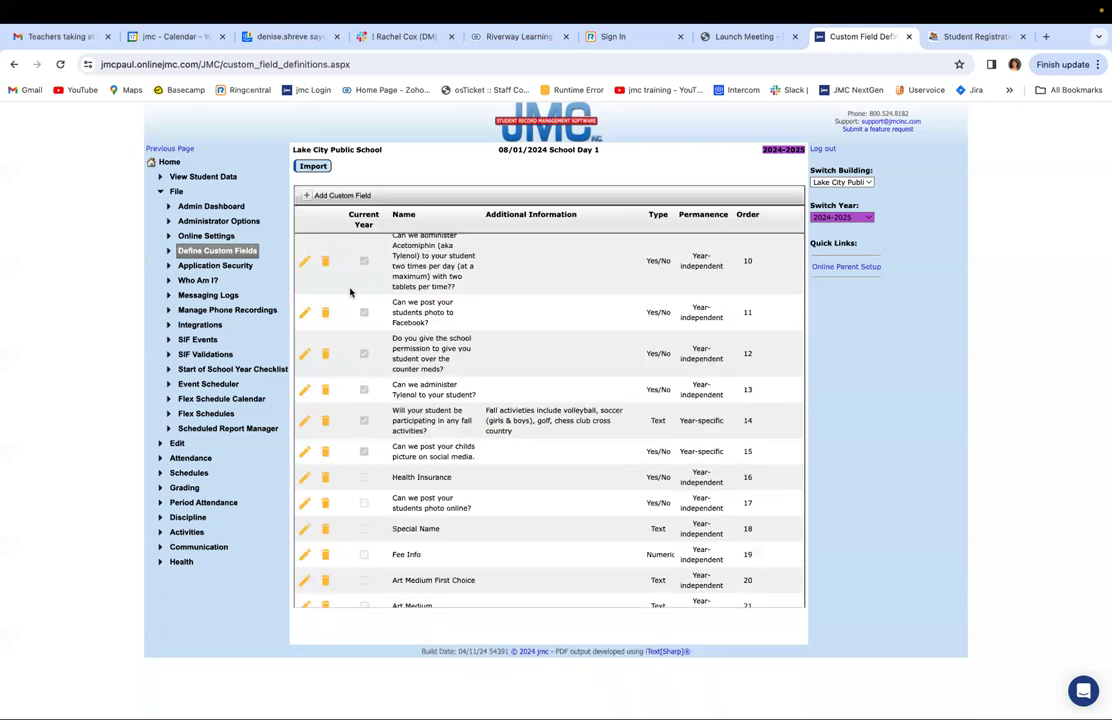
Step: Set "Can we post your students photo online?" to skip to "Graduation service requirement---10 hours completed" when answered No, and save the field
scroll(351, 292, "up", 5)
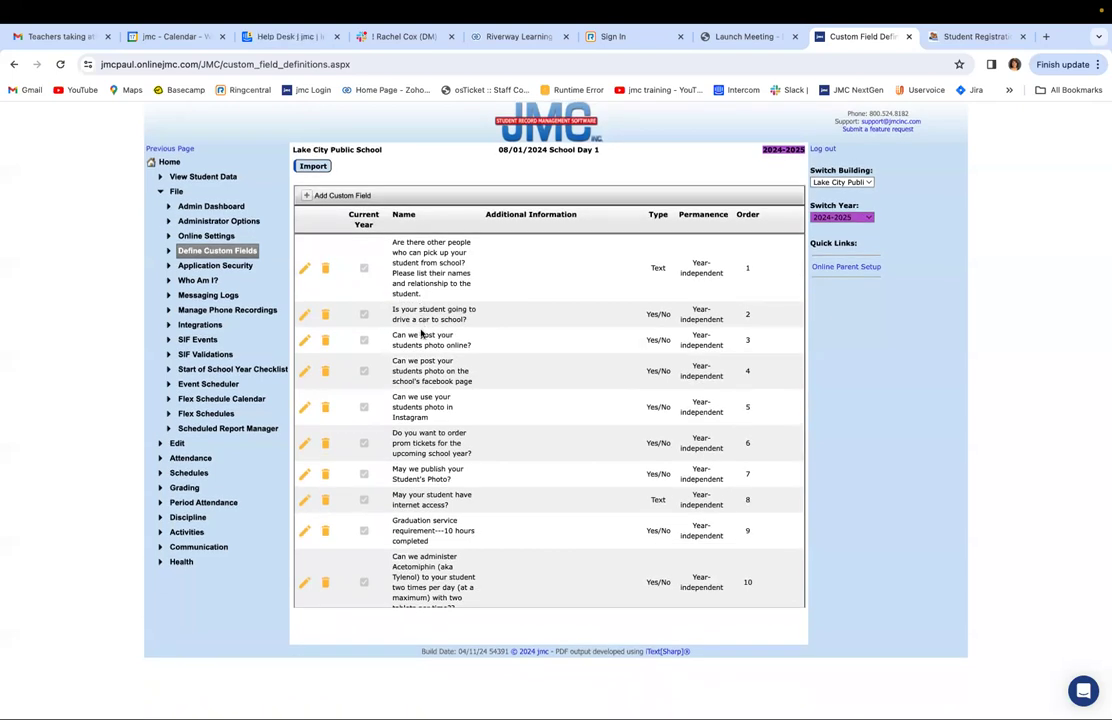
left_click(305, 340)
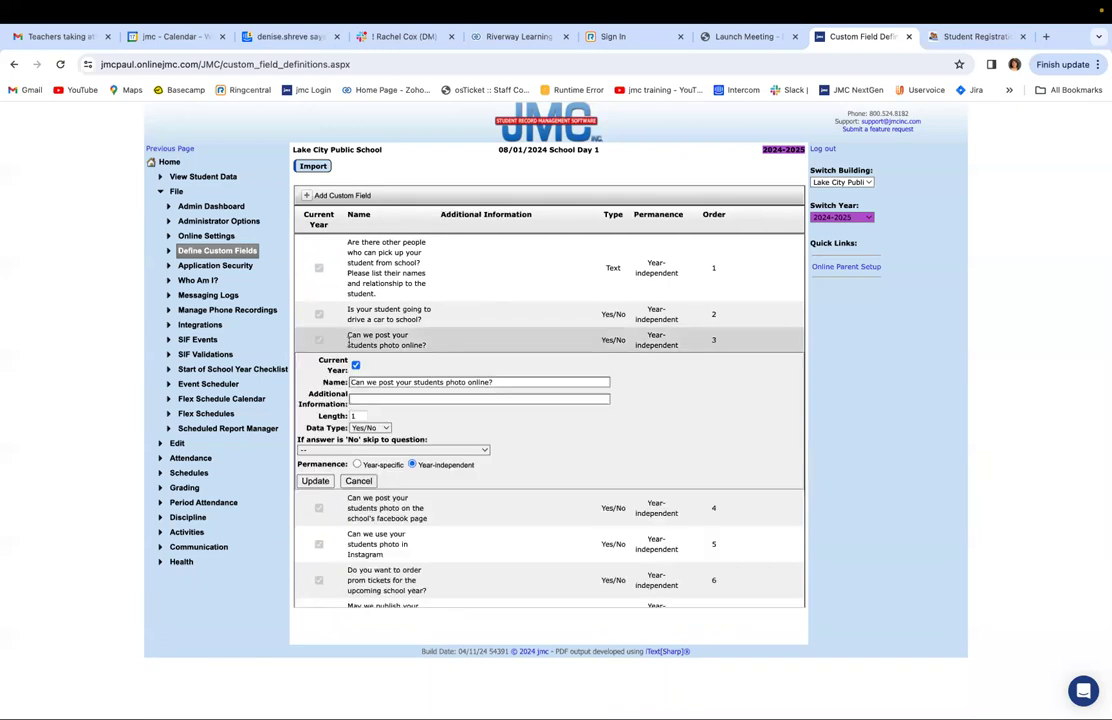
scroll(349, 345, "down", 3)
scroll(349, 345, "up", 1)
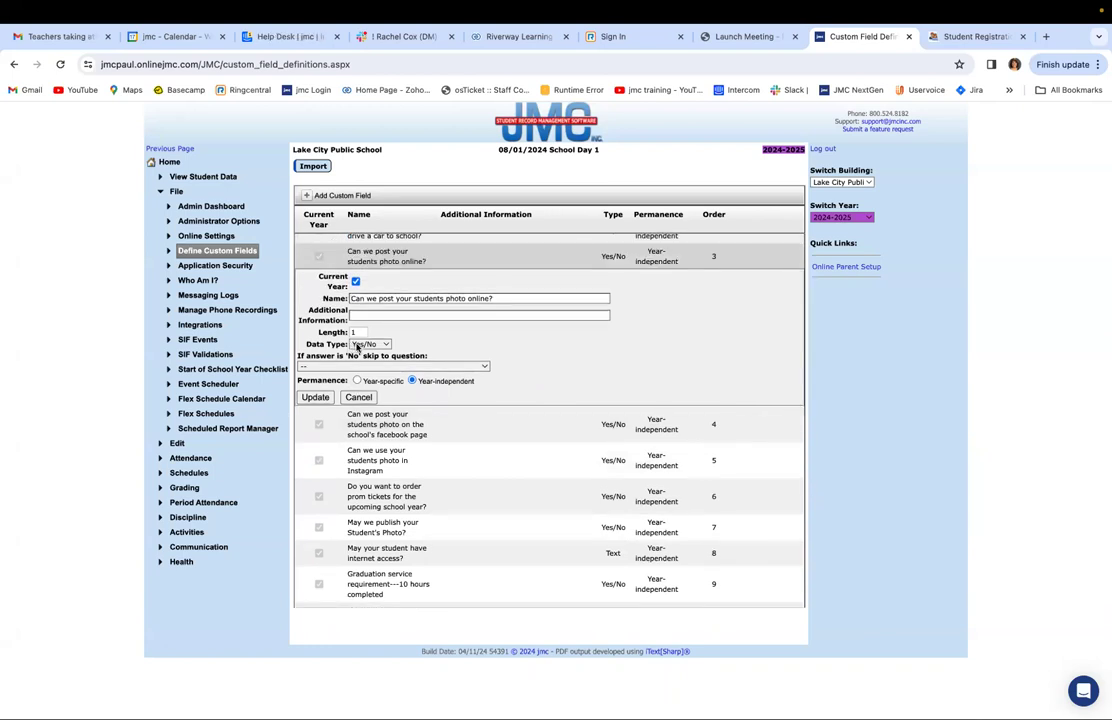
left_click(479, 367)
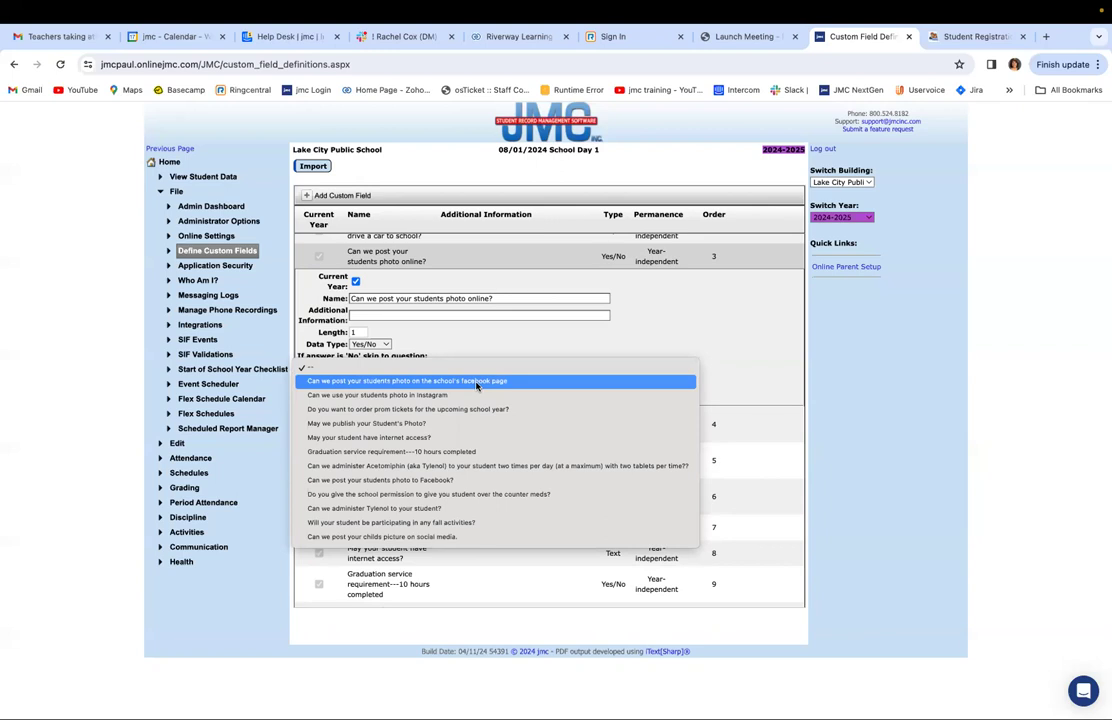
left_click(477, 382)
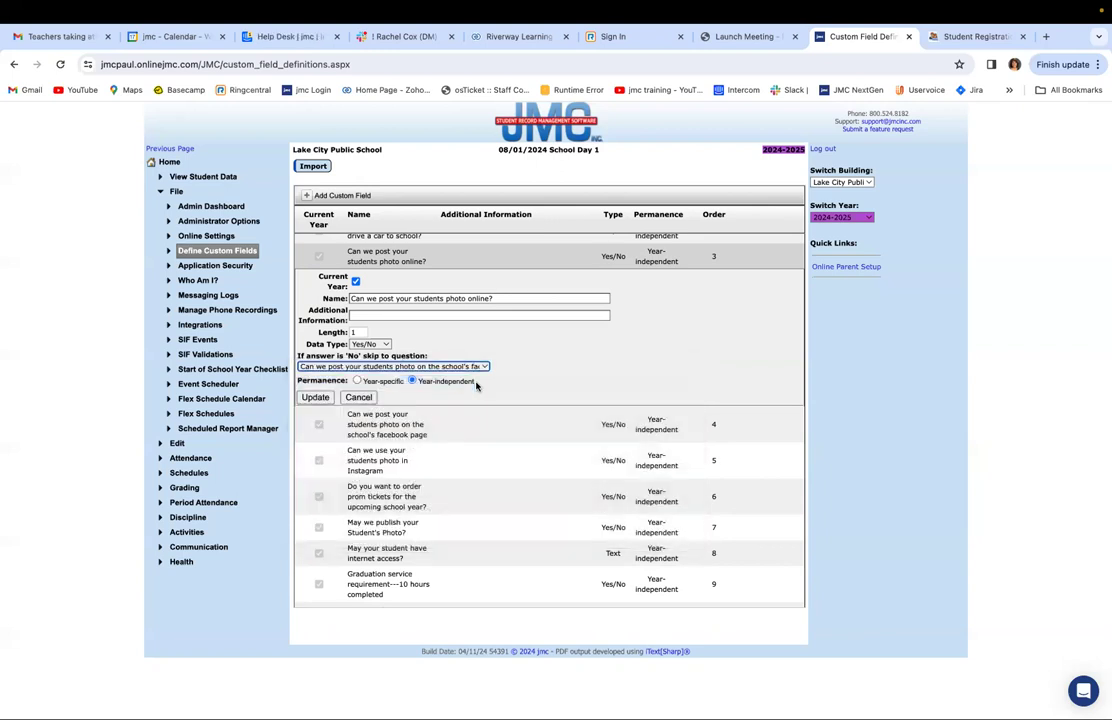
left_click(482, 367)
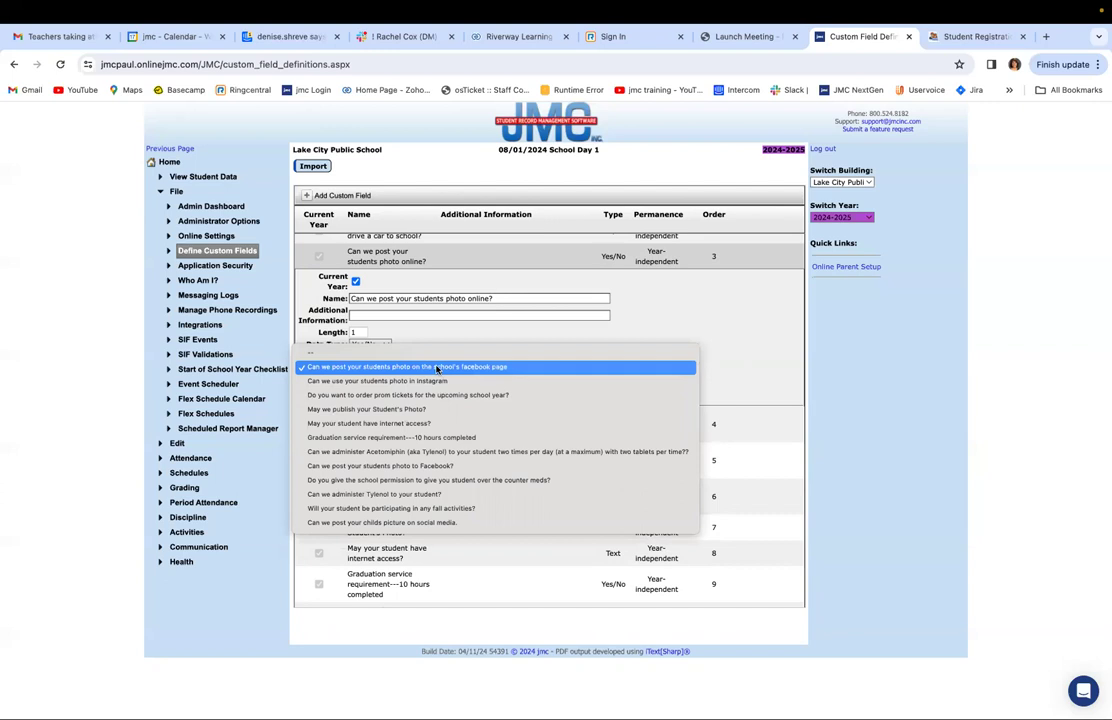
left_click(459, 439)
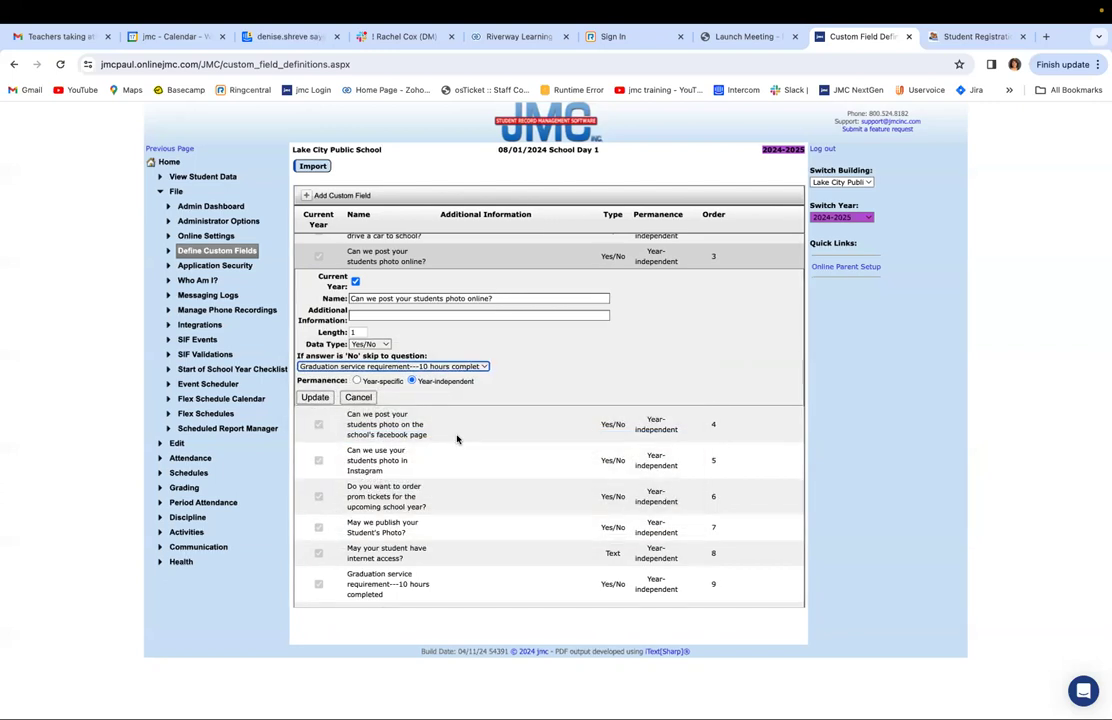
left_click(313, 398)
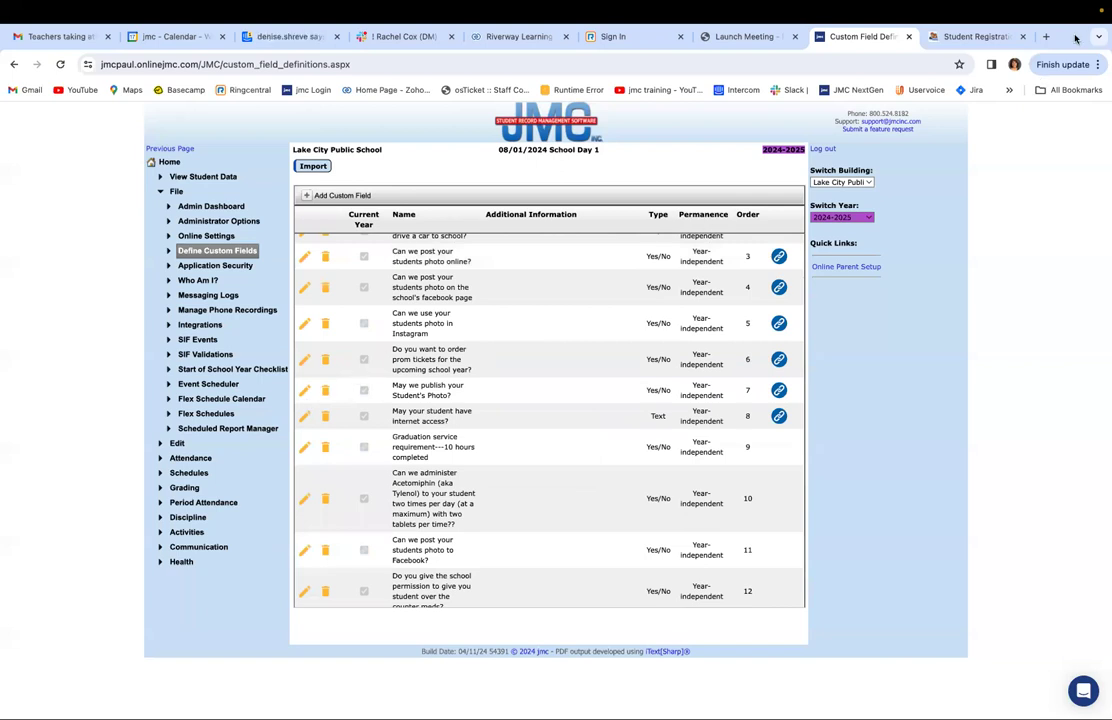
Step: Compare the parent's student registration page with the custom field definitions, and return to the definitions list
left_click(963, 36)
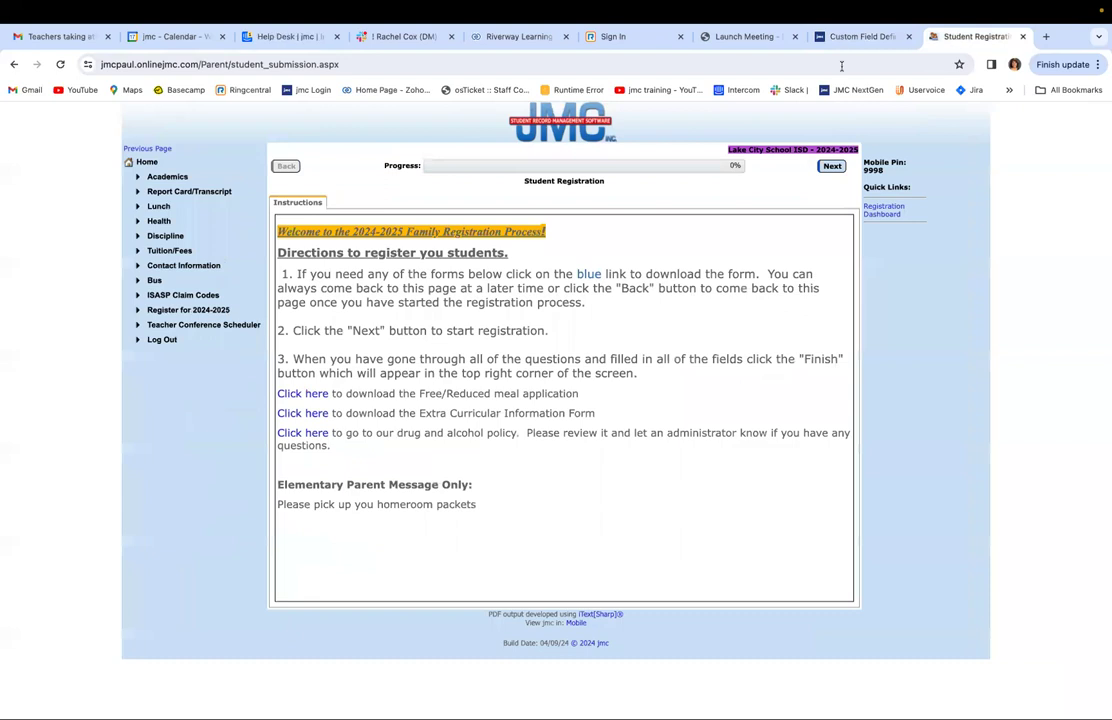
left_click(872, 38)
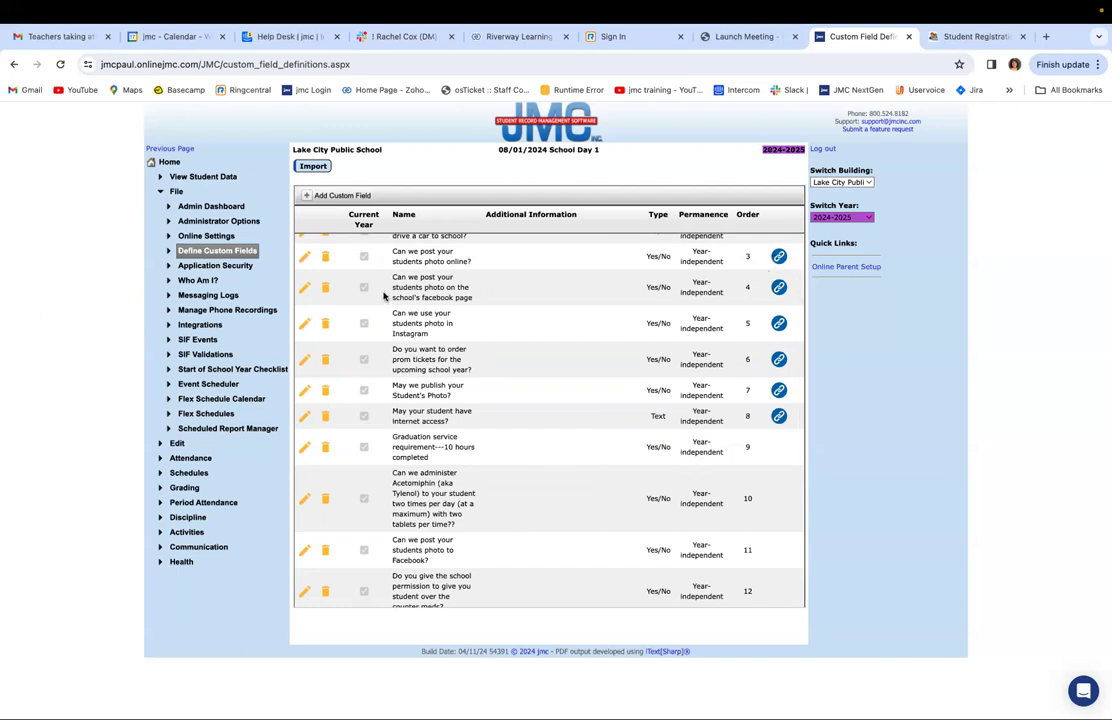
scroll(395, 295, "up", 3)
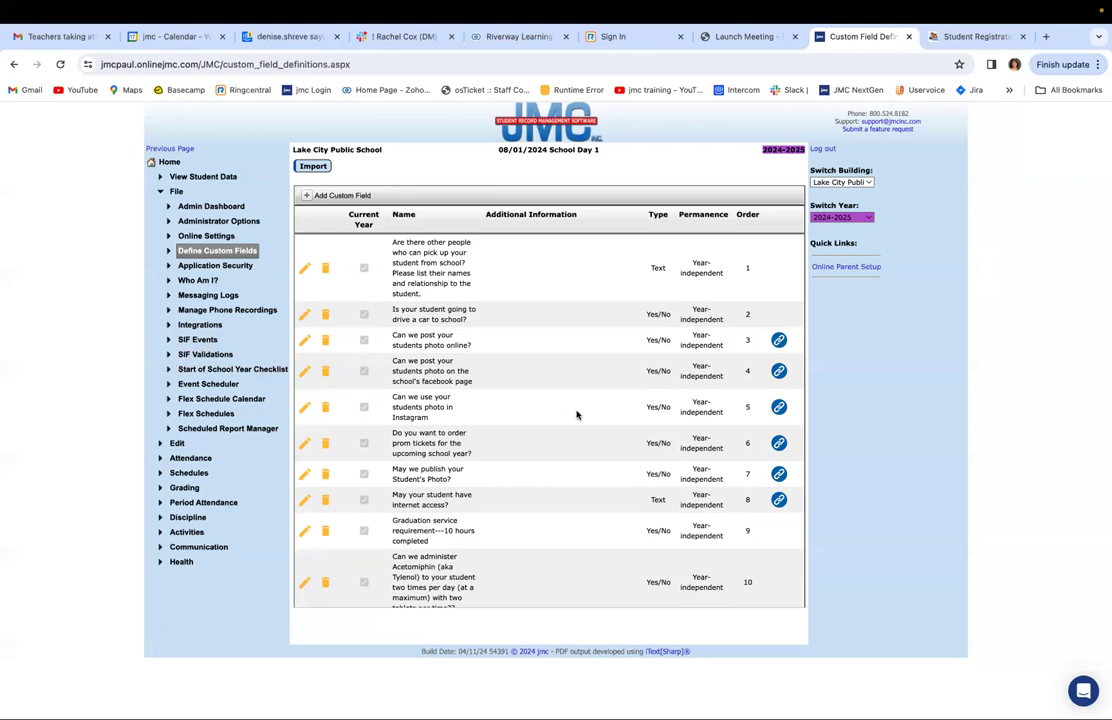
left_click(975, 37)
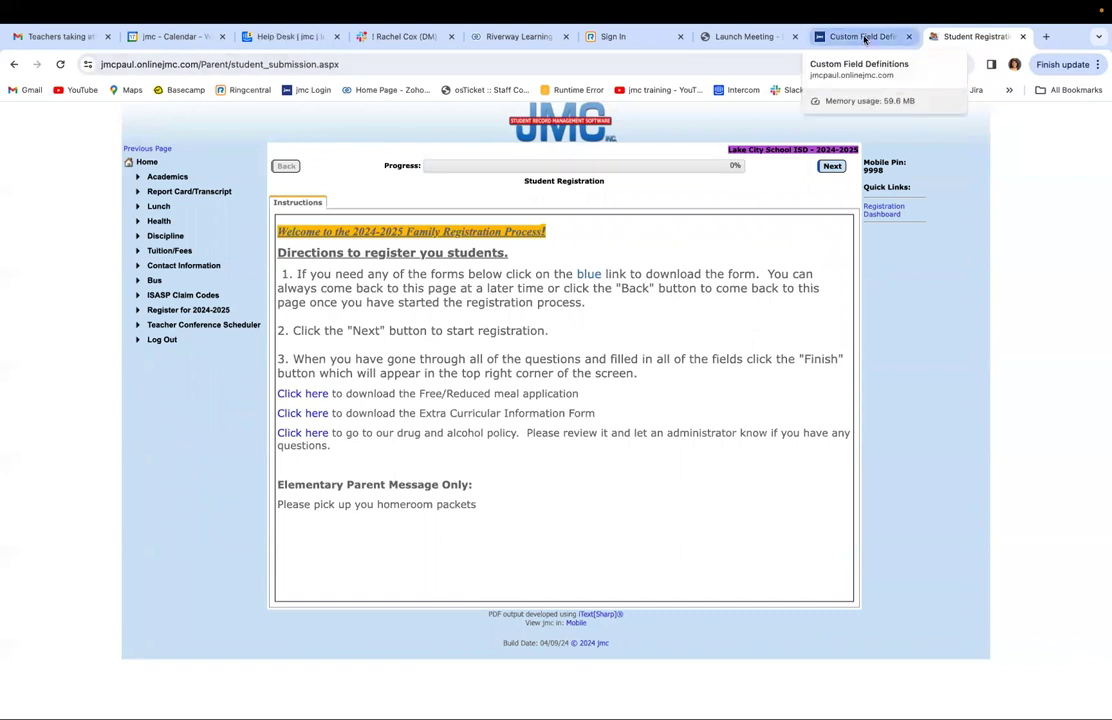
left_click(865, 40)
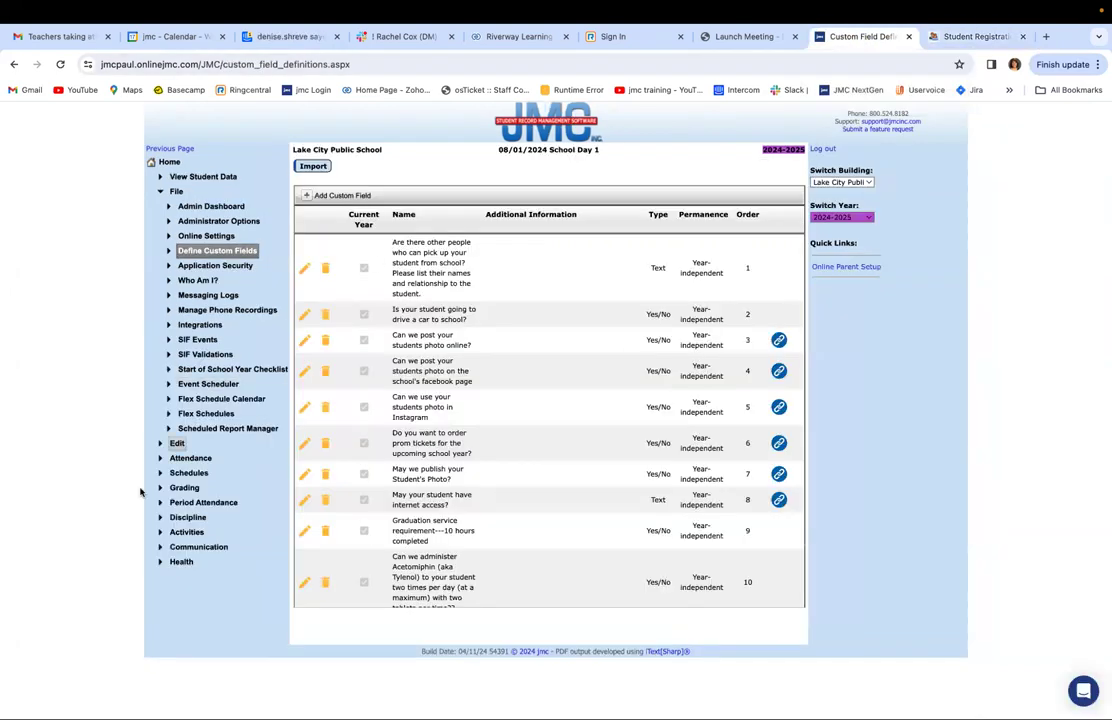
Step: Review the Family Enrollment Forms page and the Family Enrollment Settings under Enrollment Forms
scroll(162, 568, "down", 5)
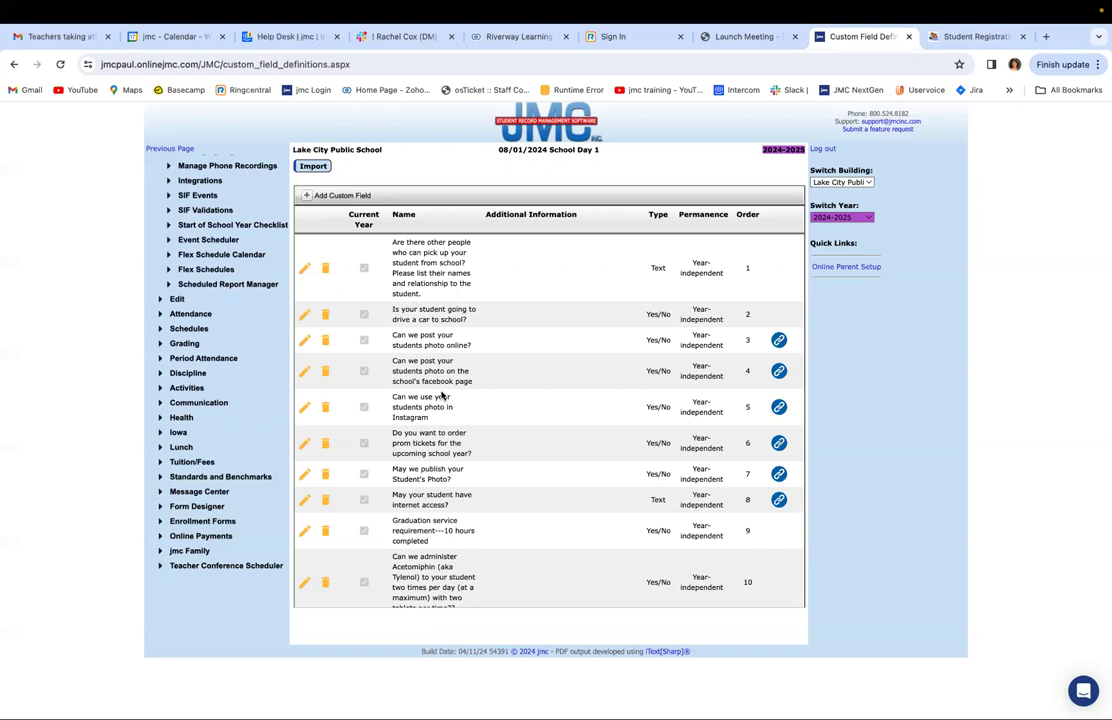
left_click(197, 521)
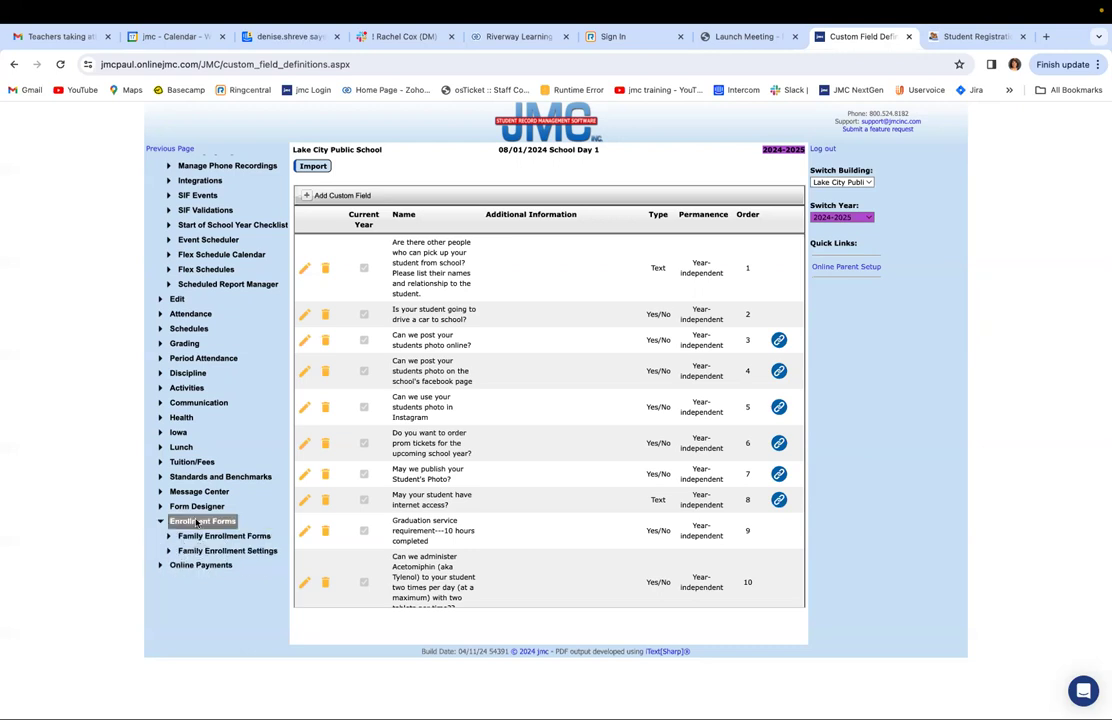
scroll(197, 521, "down", 1)
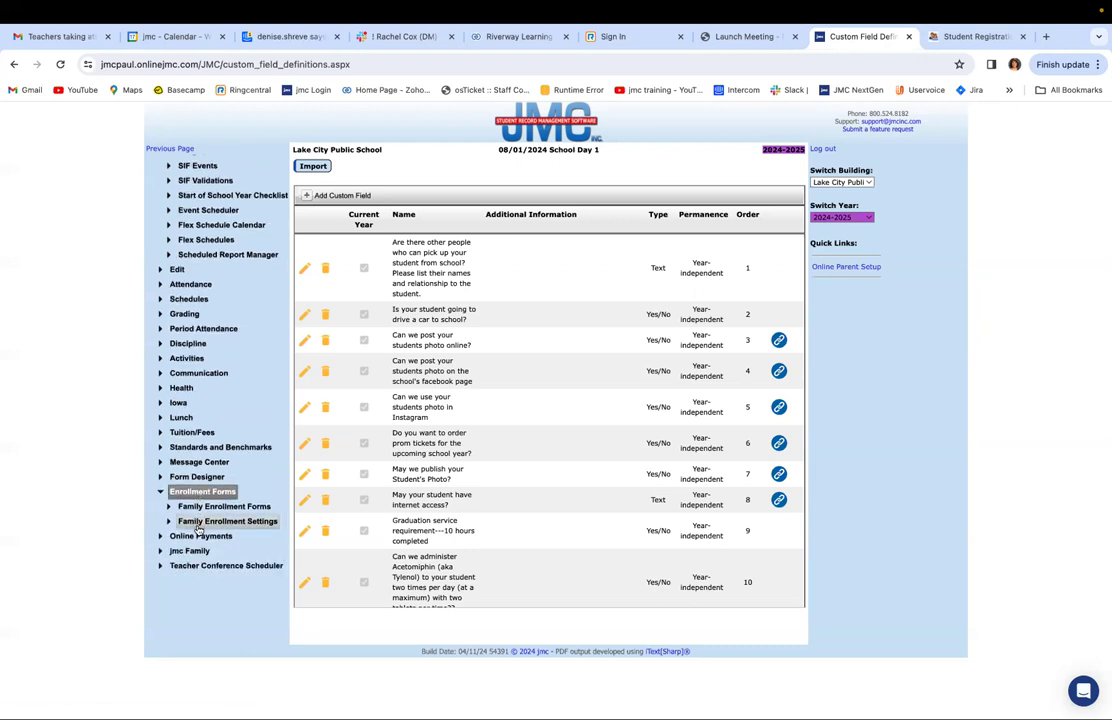
left_click(195, 507)
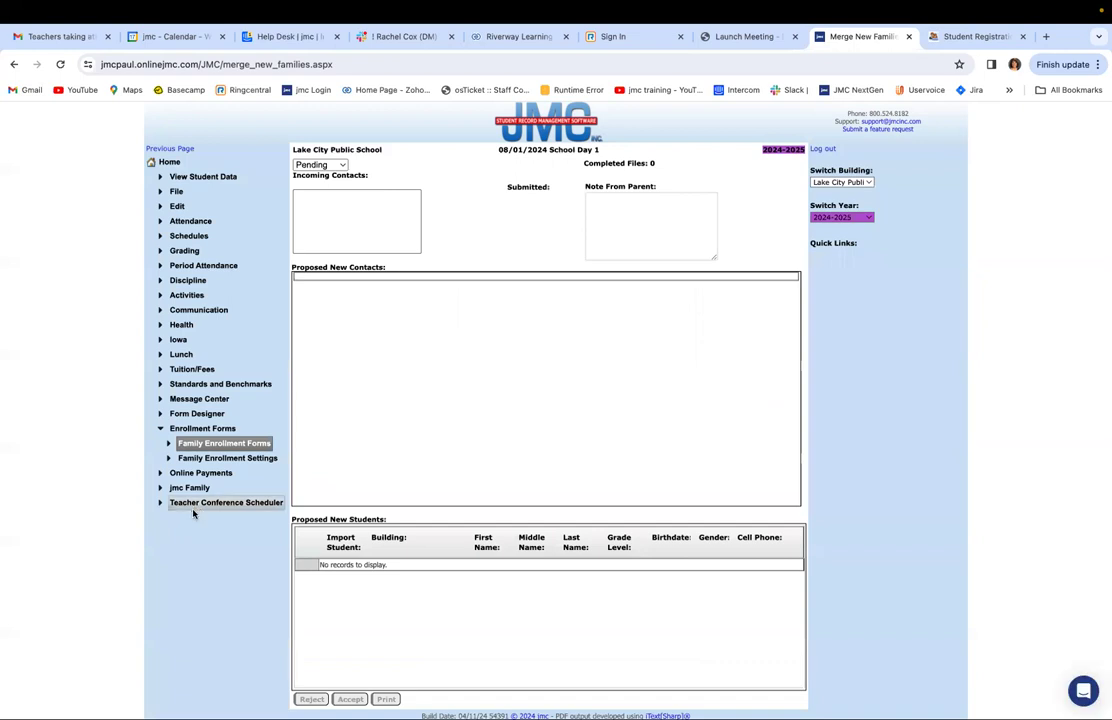
left_click(220, 460)
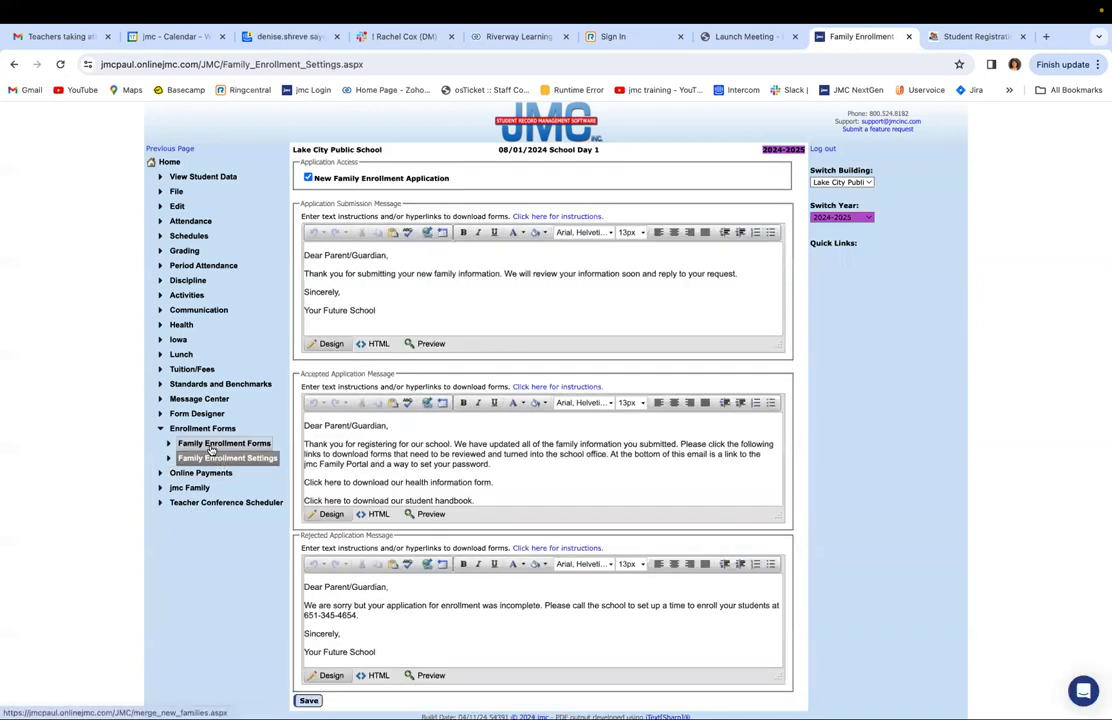
left_click(185, 443)
left_click(173, 429)
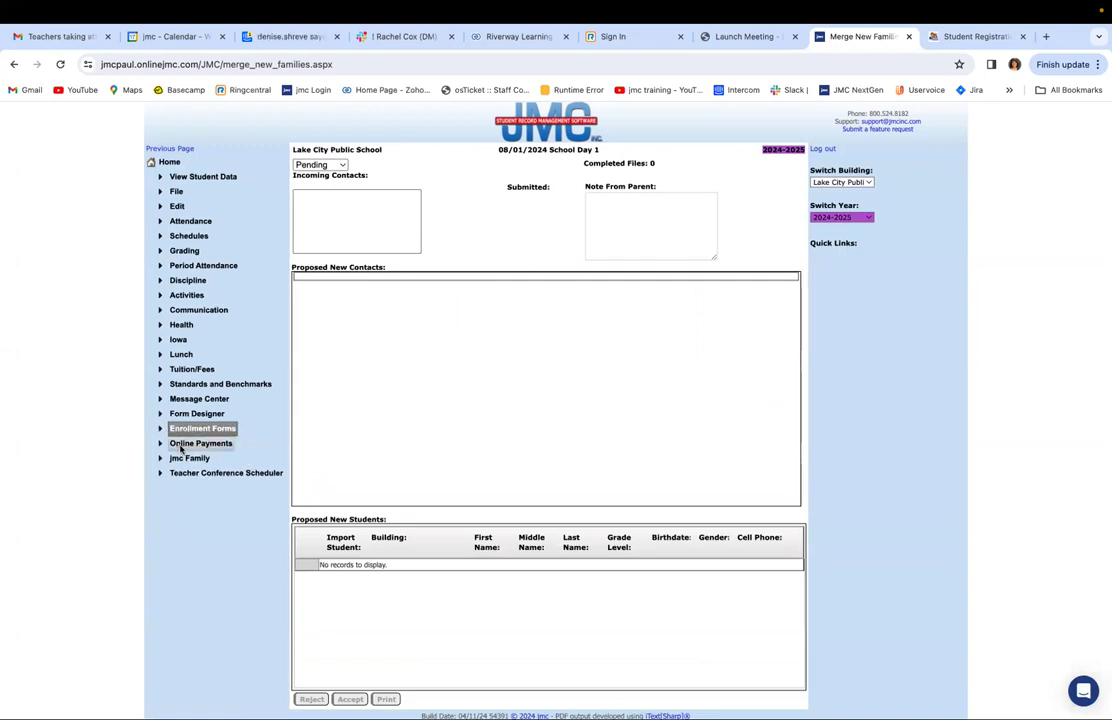
Step: Open the Configuration Options in the jmc Family online registration setup
left_click(186, 459)
left_click(203, 472)
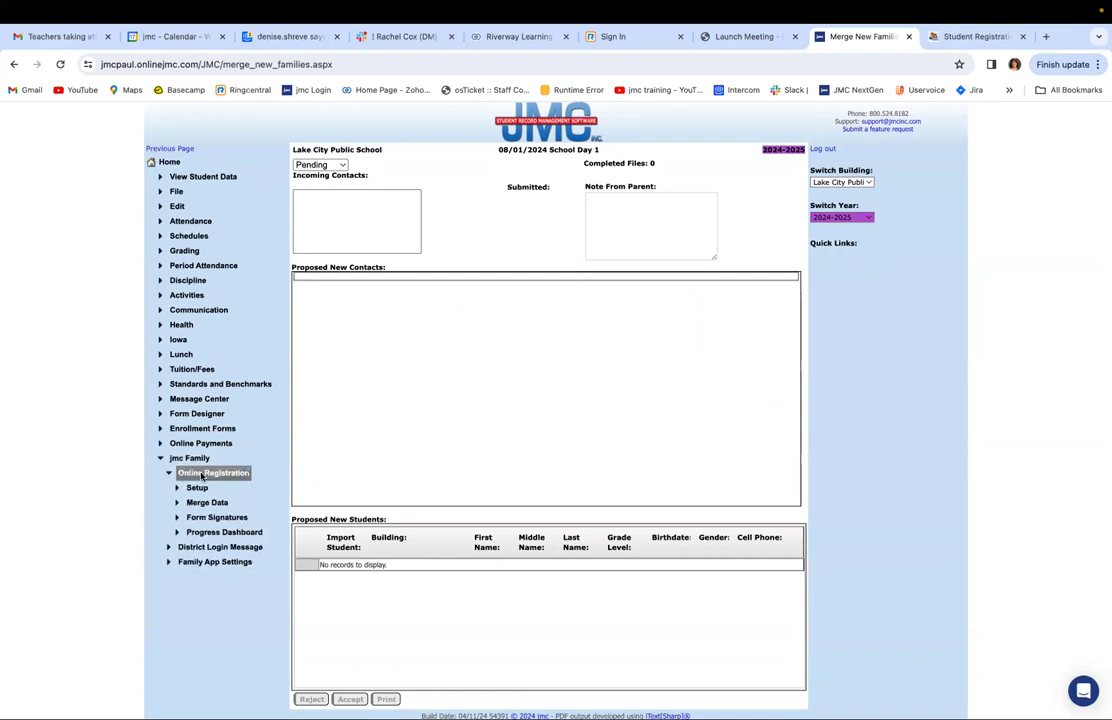
left_click(198, 487)
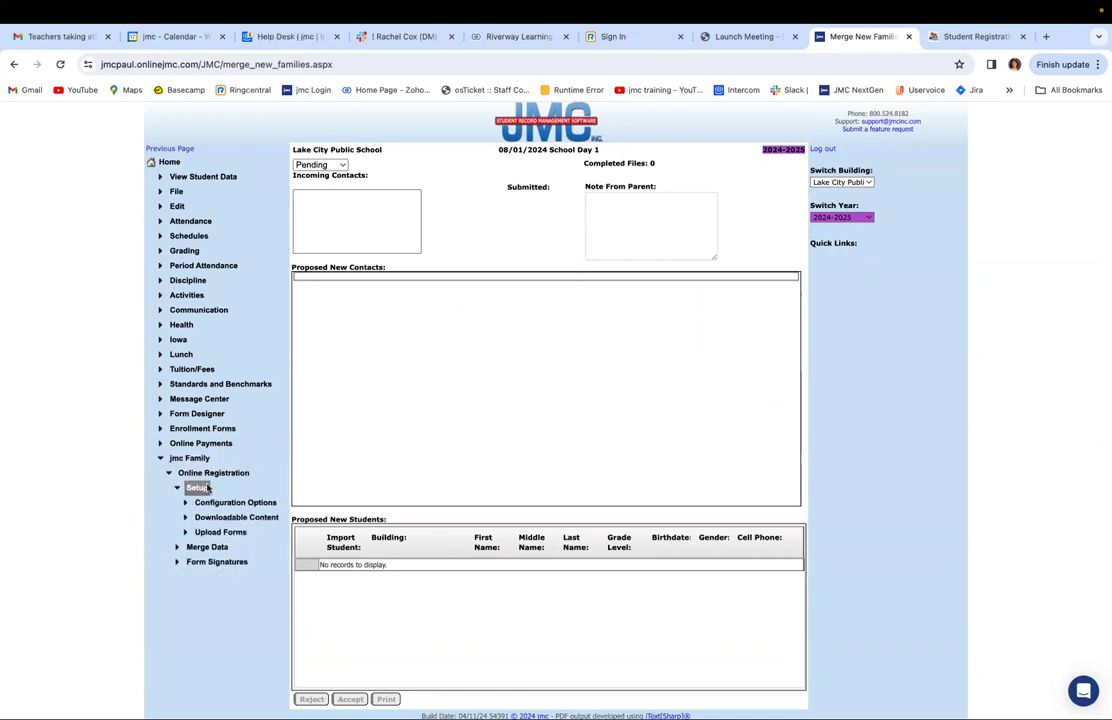
left_click(223, 503)
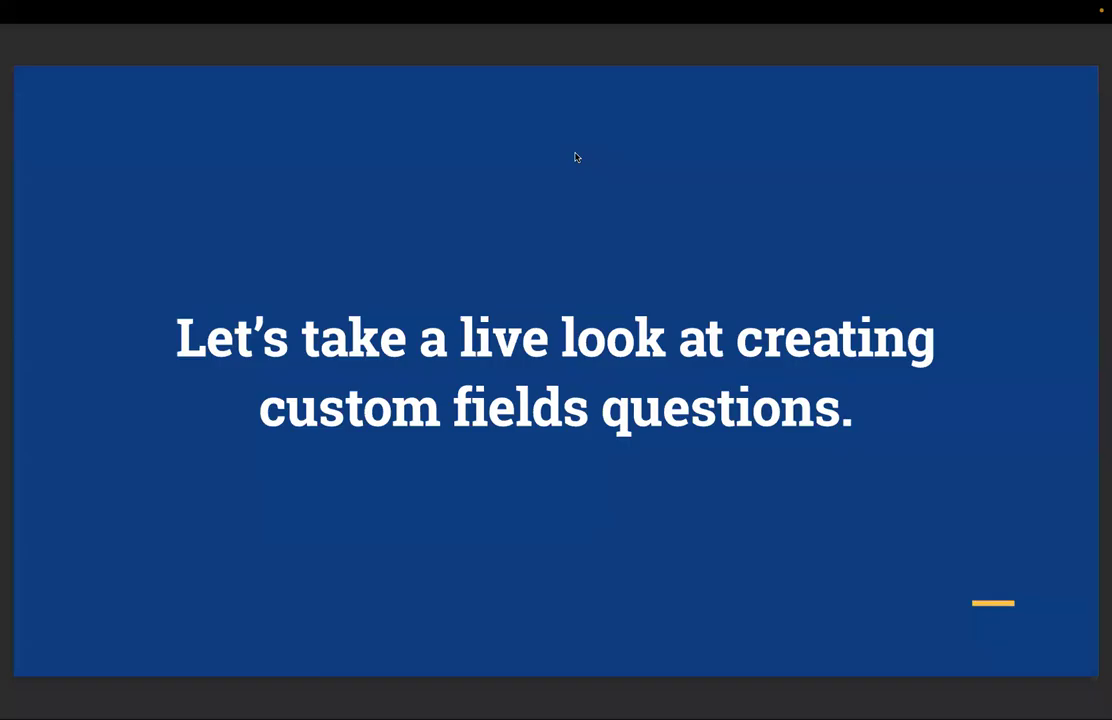
key("Right")
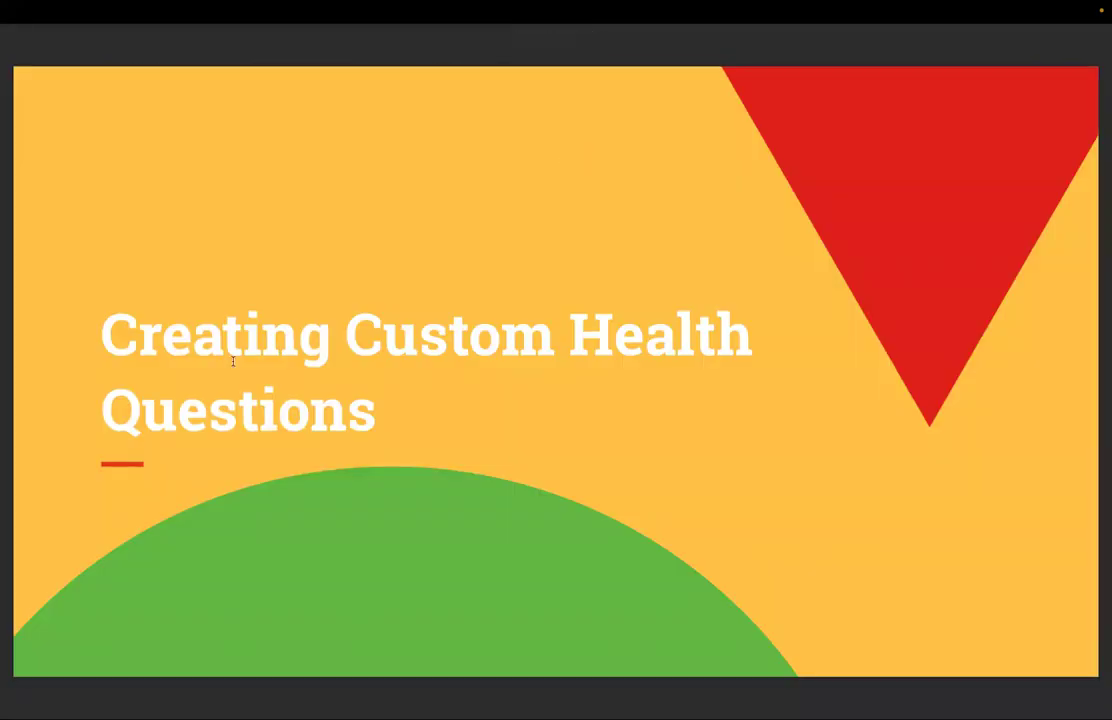
key("Right")
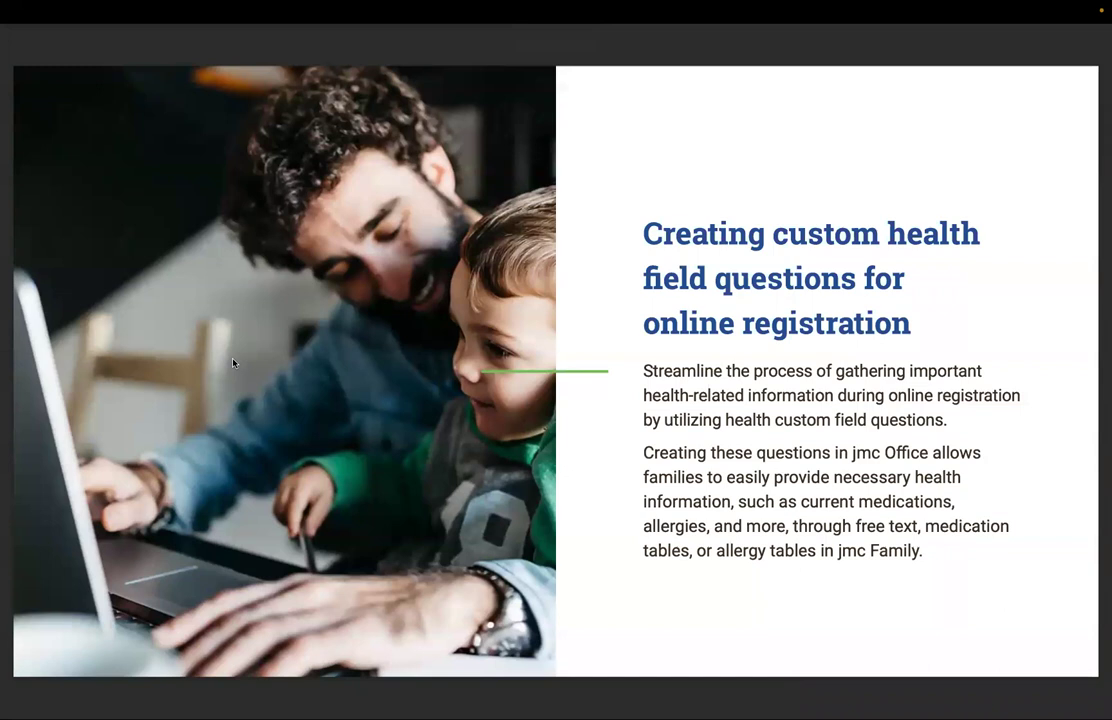
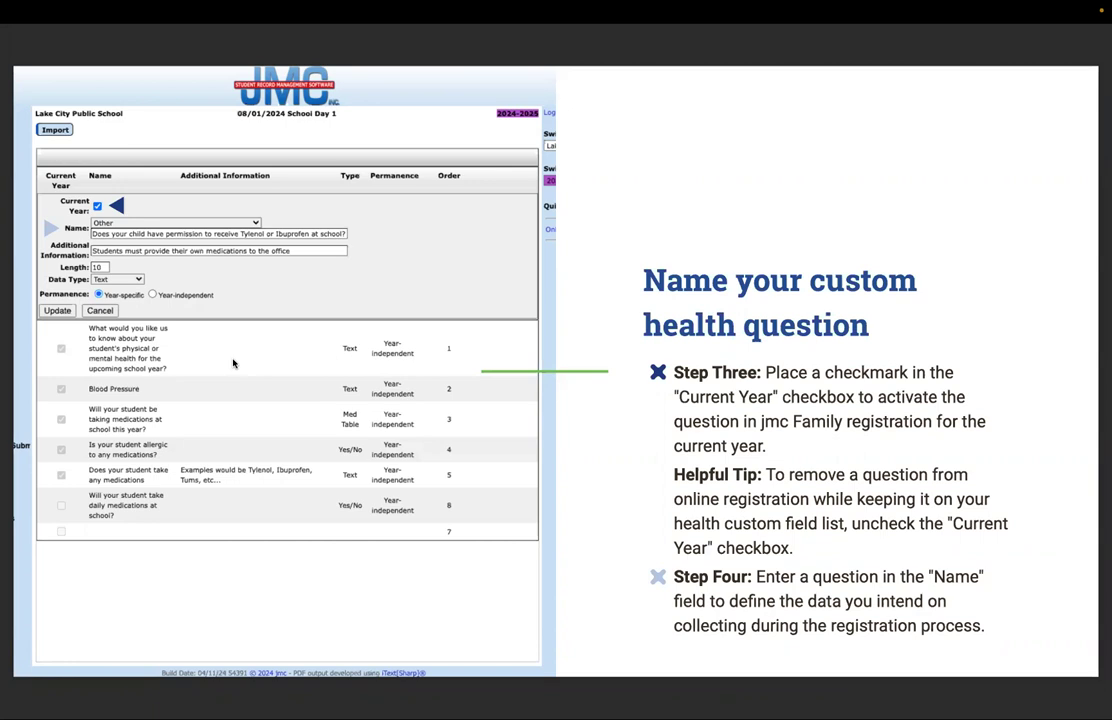
key("Right")
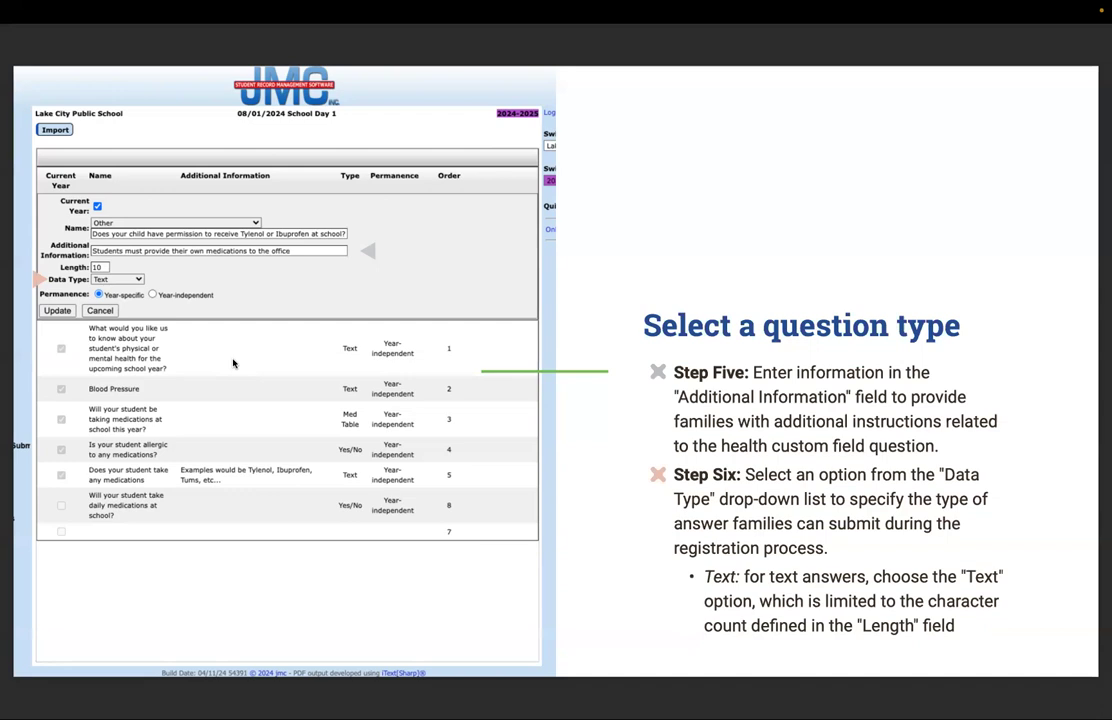
key("Right")
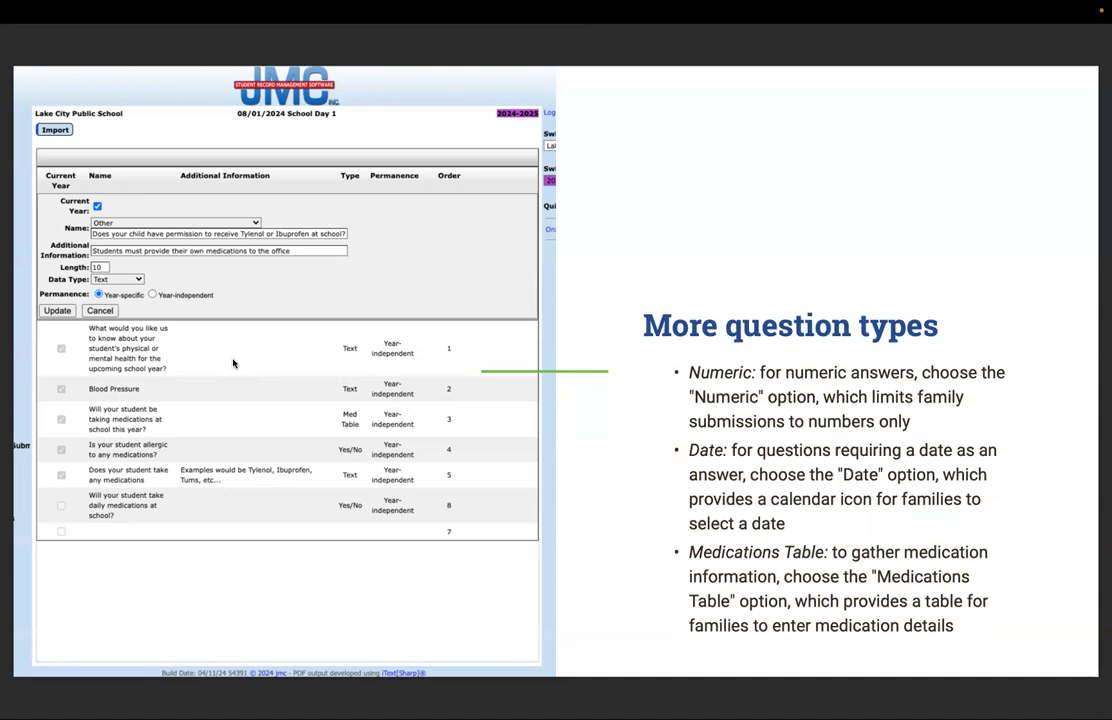
key("Right")
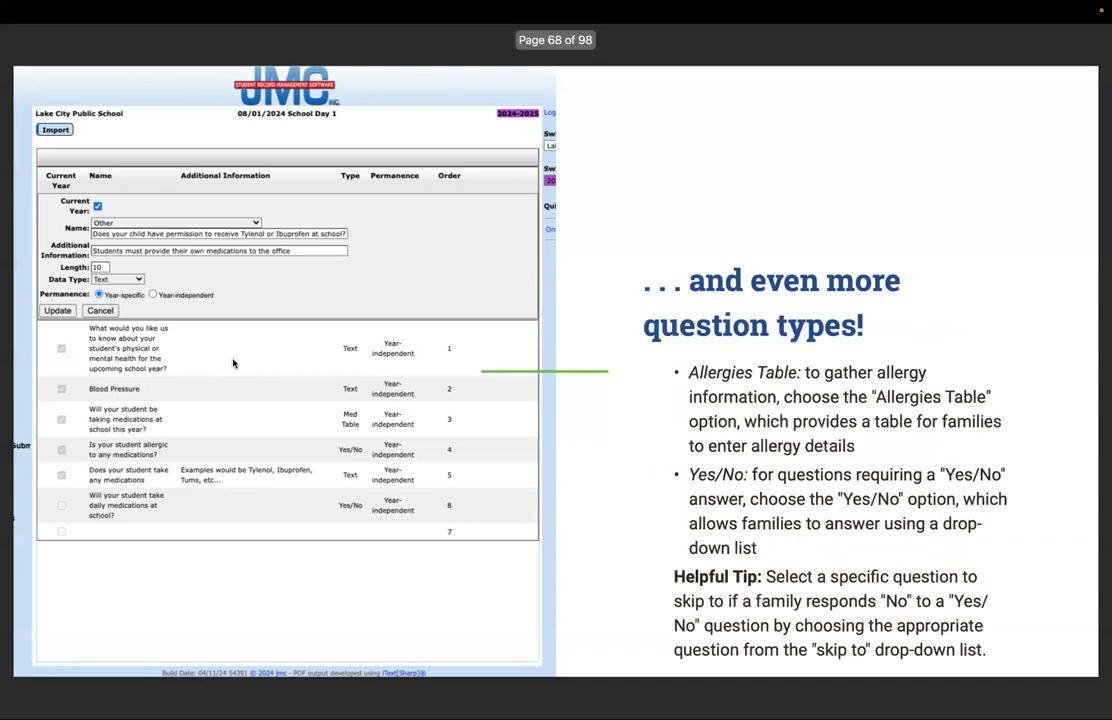
key("Left")
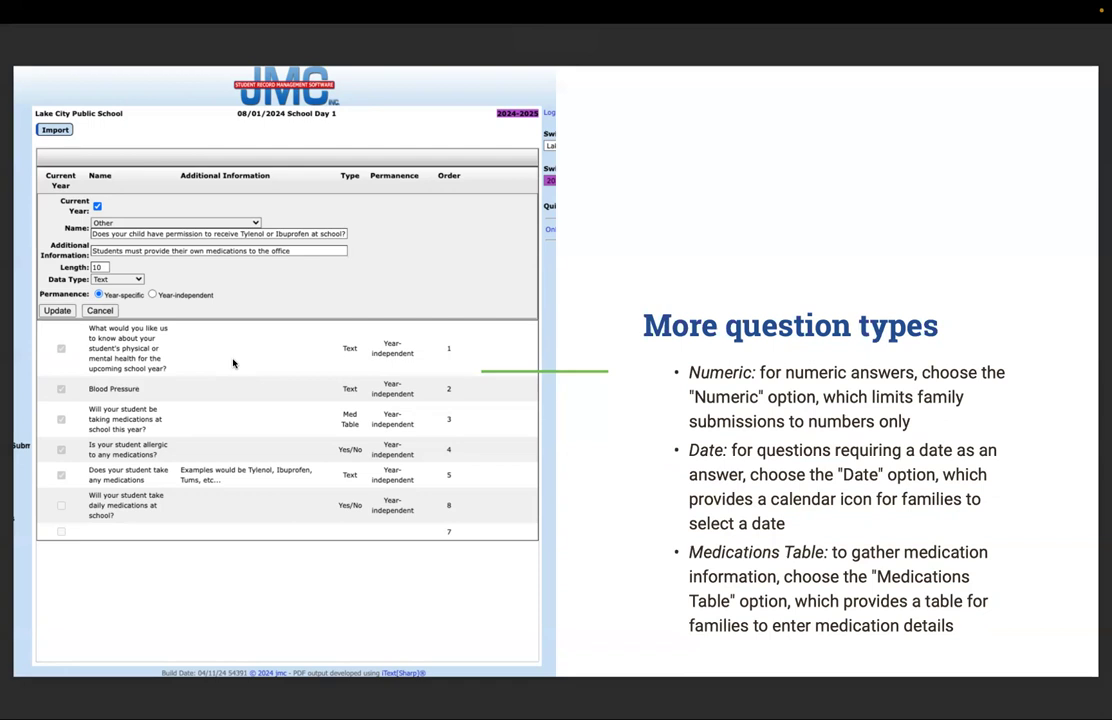
key("Right")
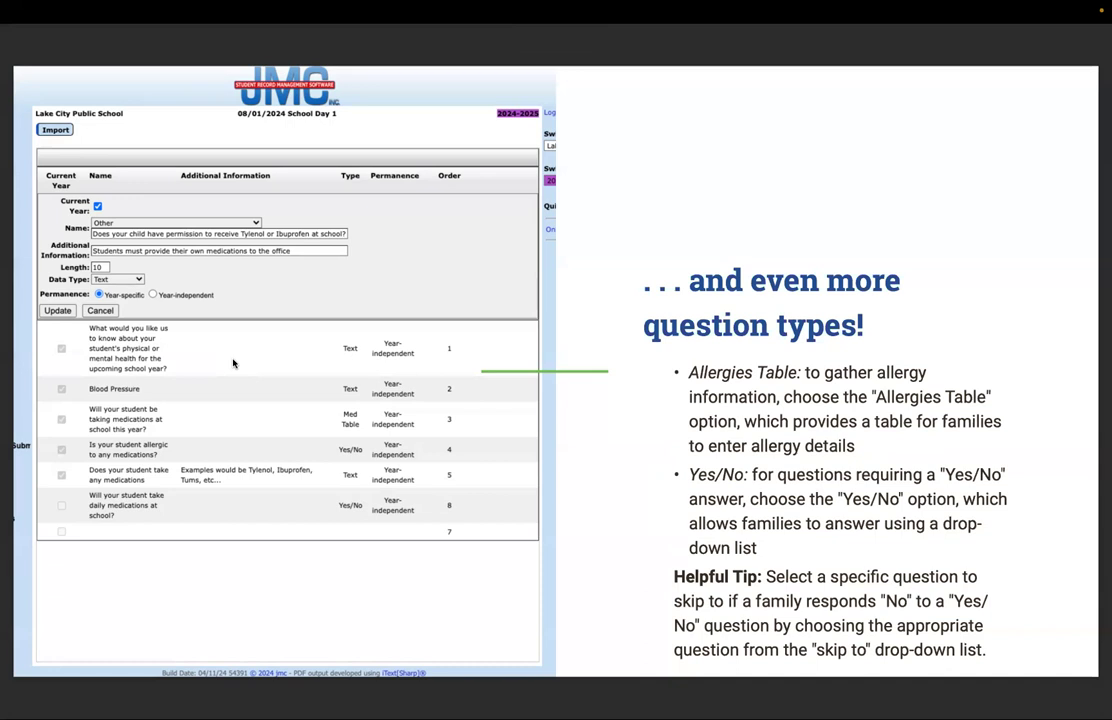
key("Right")
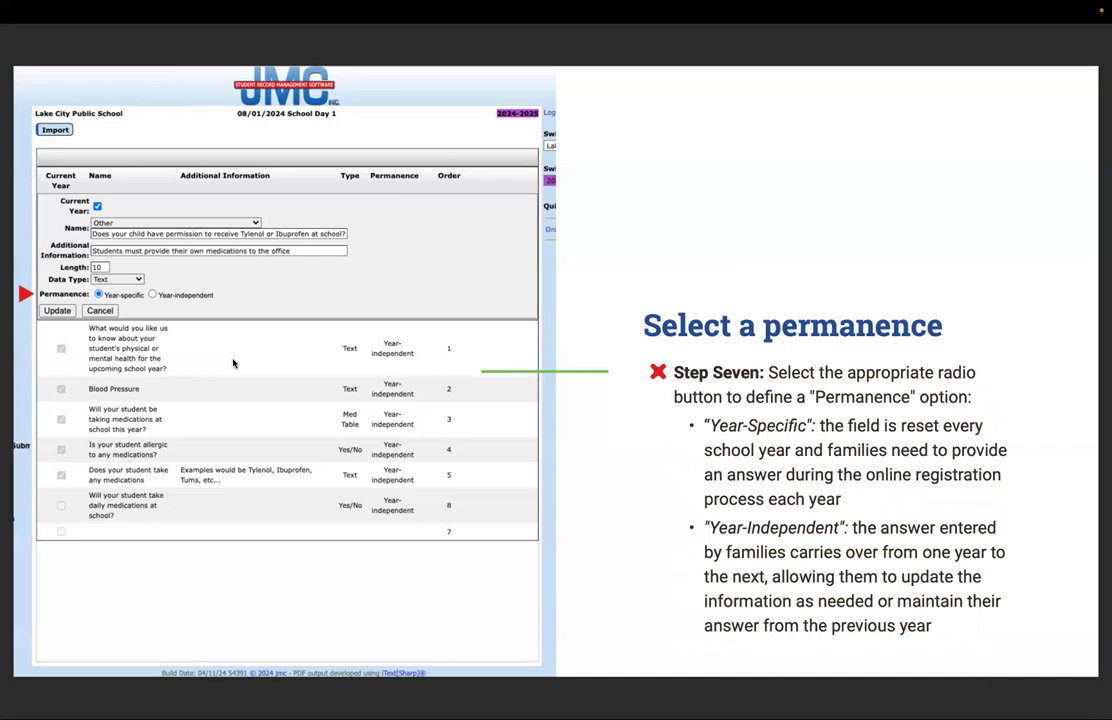
key("Right")
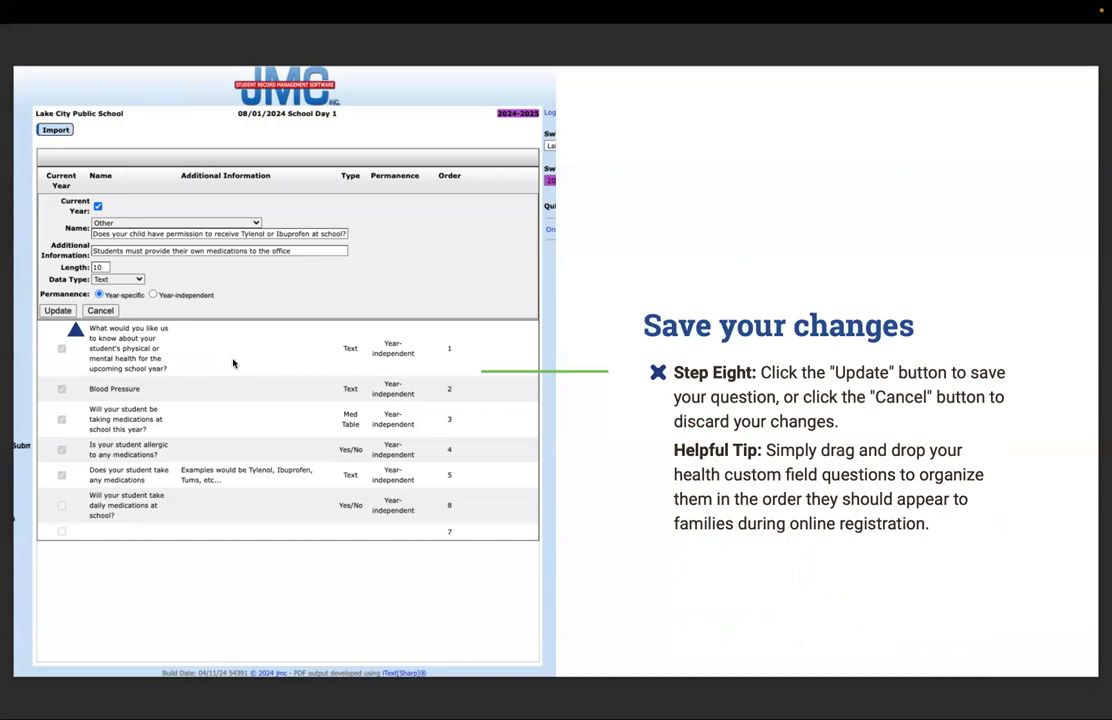
key("Right")
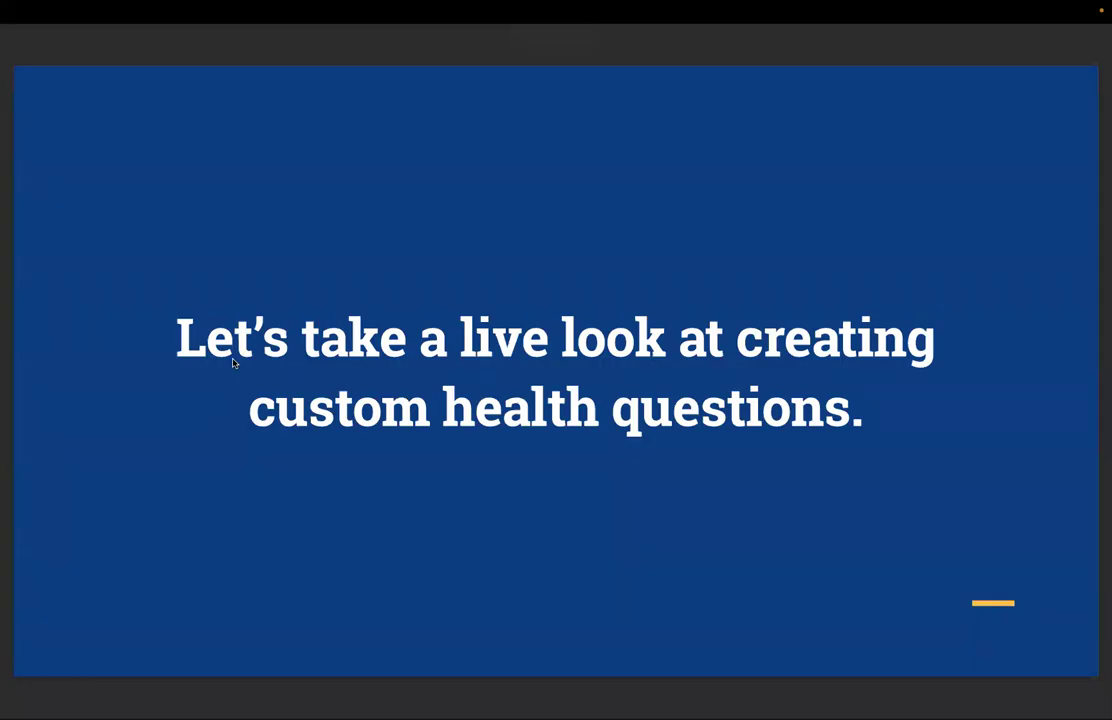
Step: Switch to the JMC site in the browser and open the Define Health Fields page for health custom fields
key("ctrl+Right")
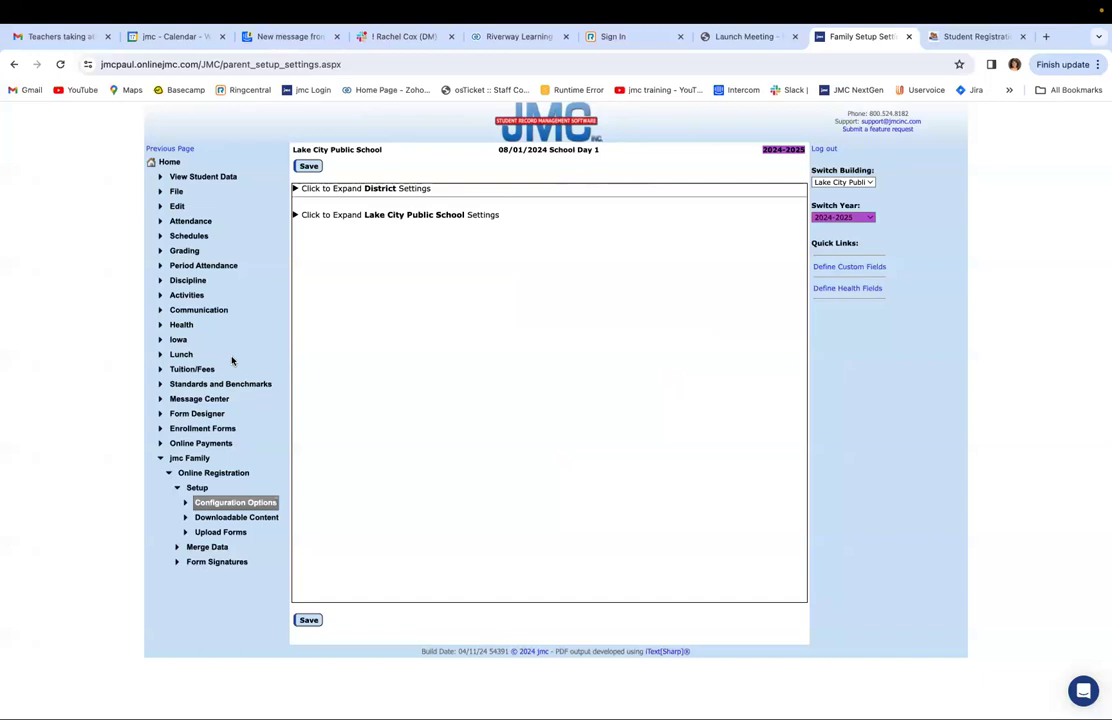
left_click(181, 325)
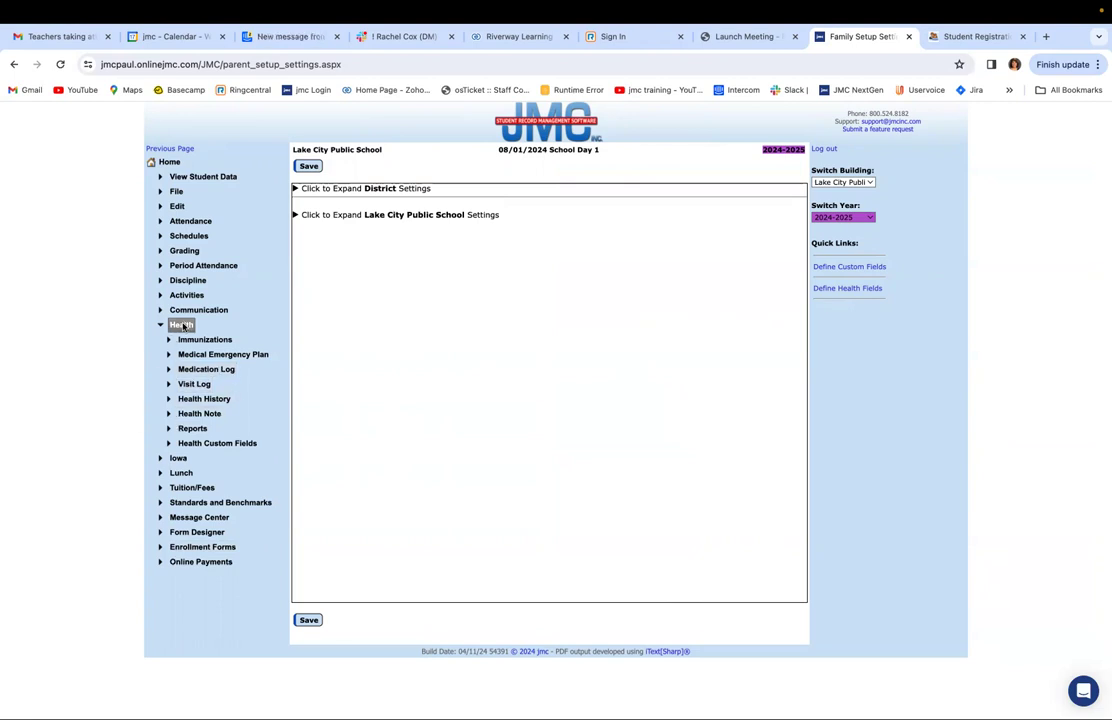
left_click(199, 444)
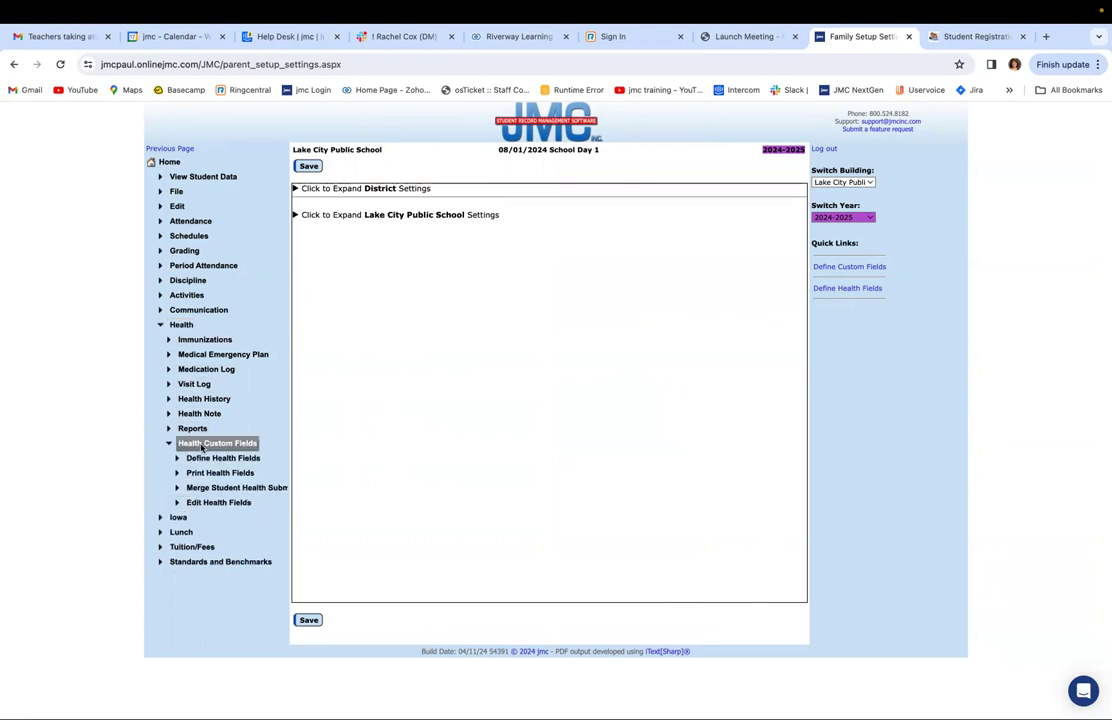
left_click(197, 462)
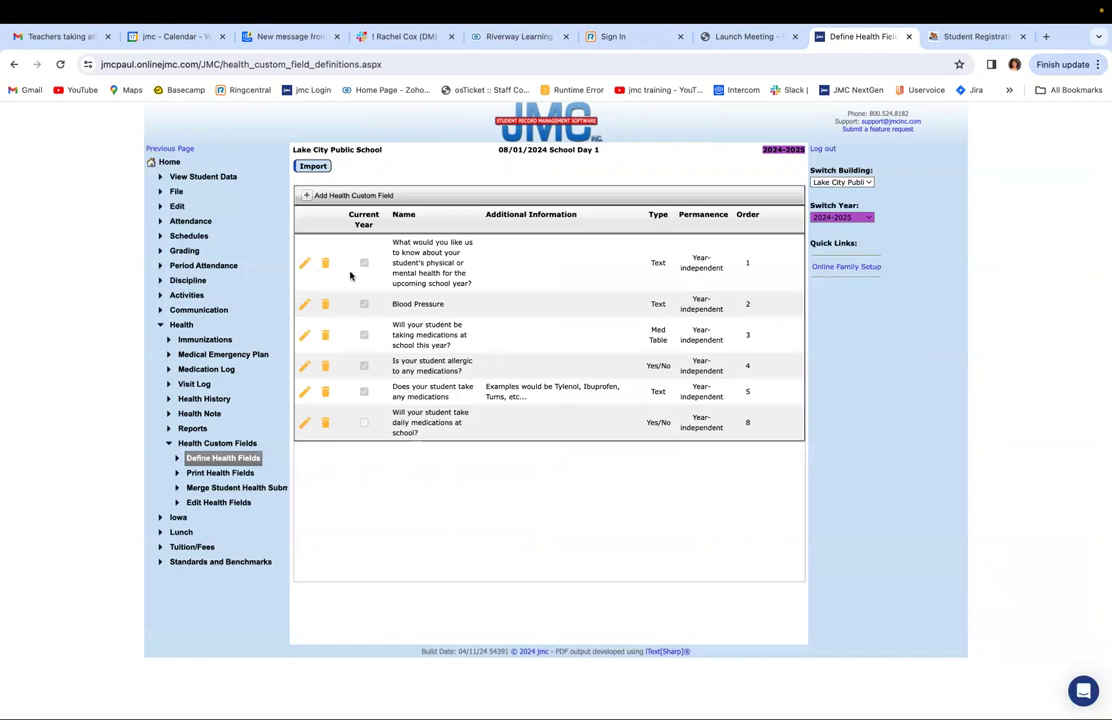
Step: Review the settings of the physical or mental health question and the "taking medications at school this year" question, discarding any edits
left_click_drag(405, 256, 287, 317)
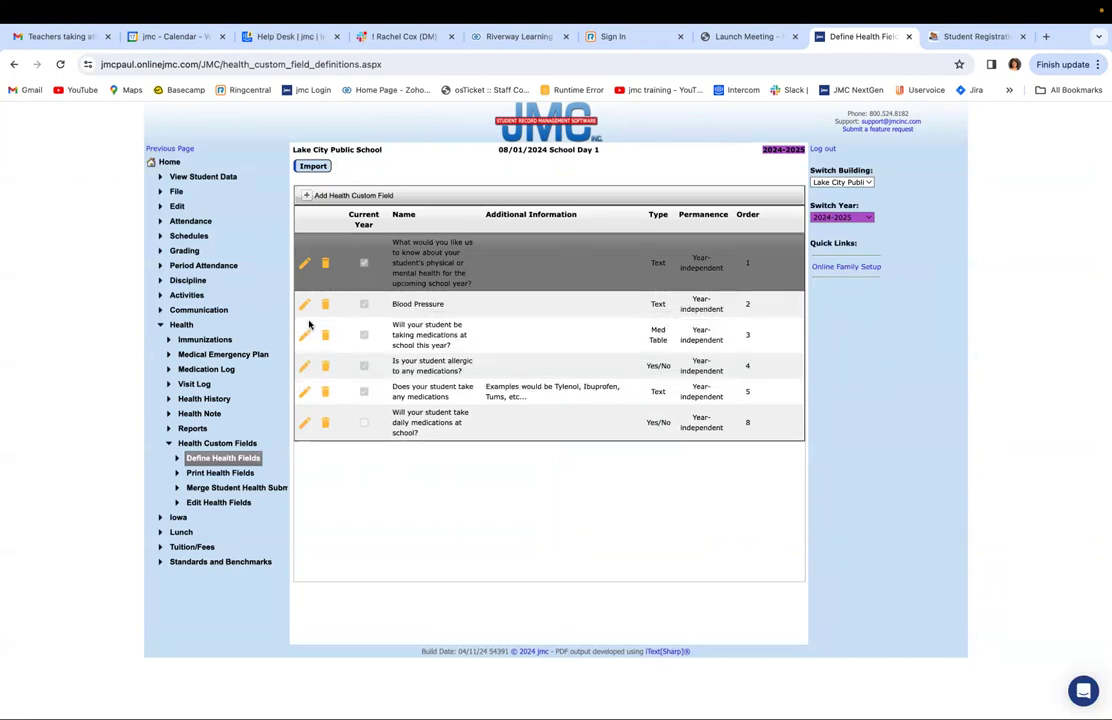
left_click_drag(355, 337, 252, 203)
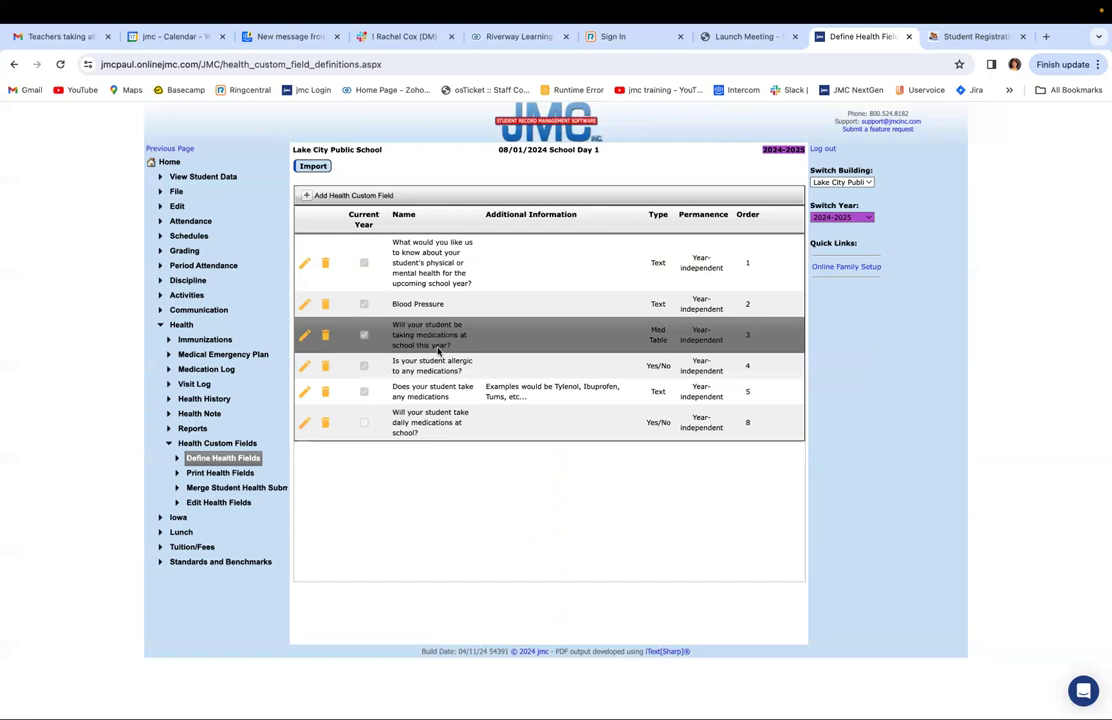
left_click(305, 266)
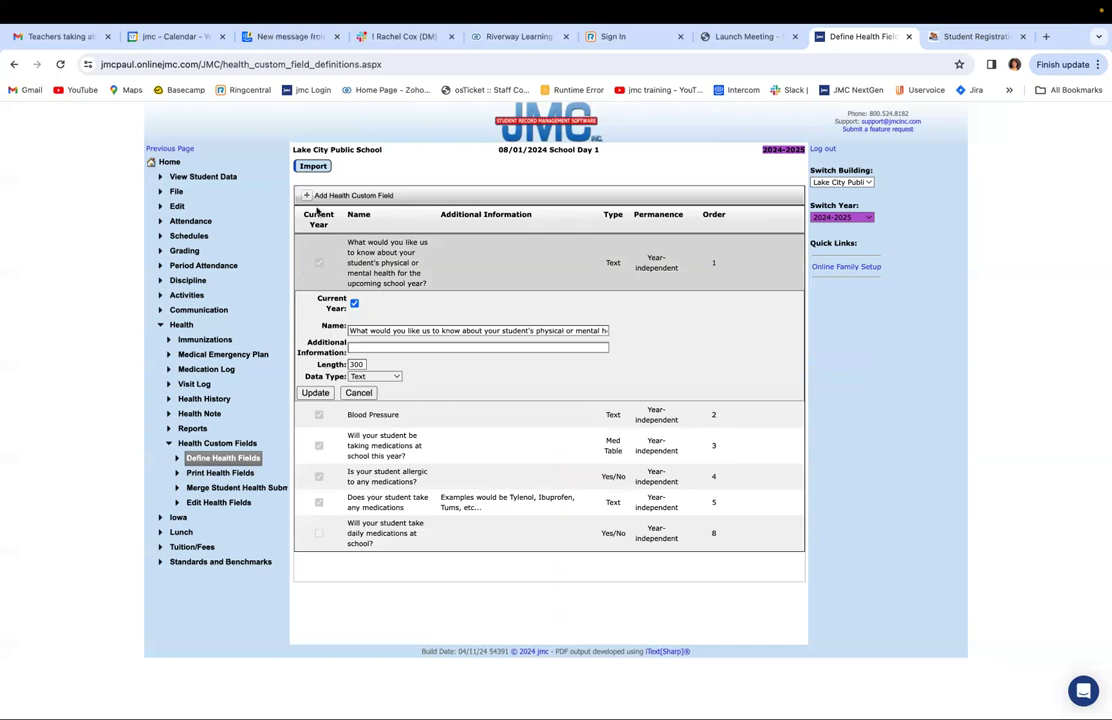
left_click(357, 392)
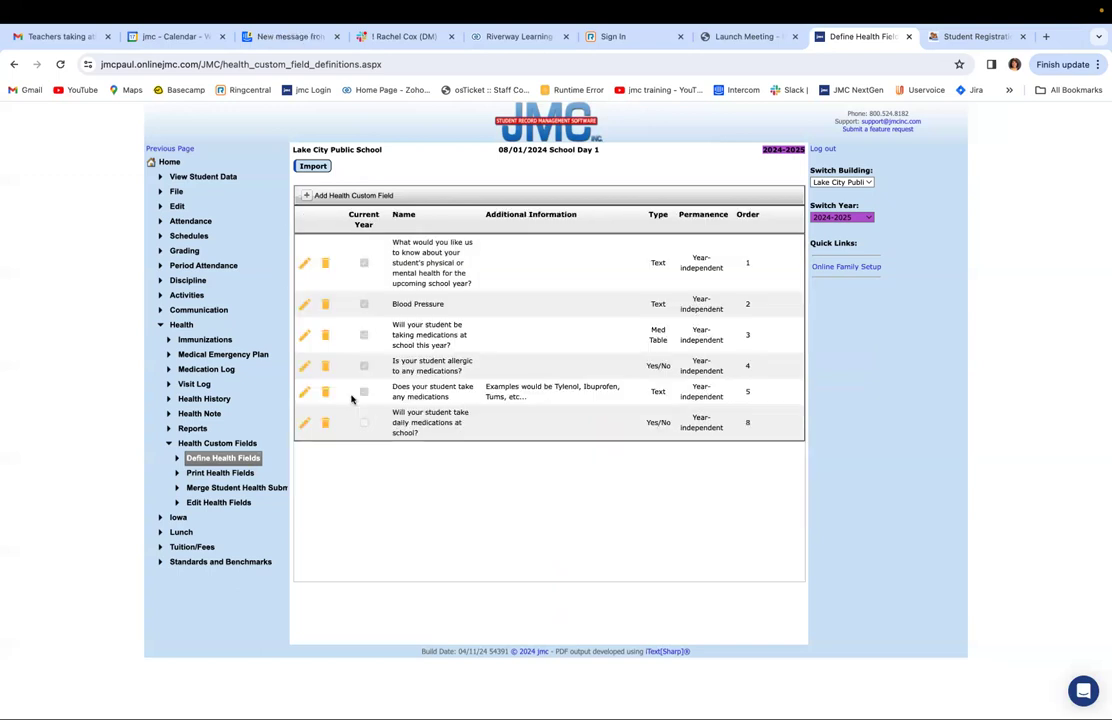
left_click(305, 338)
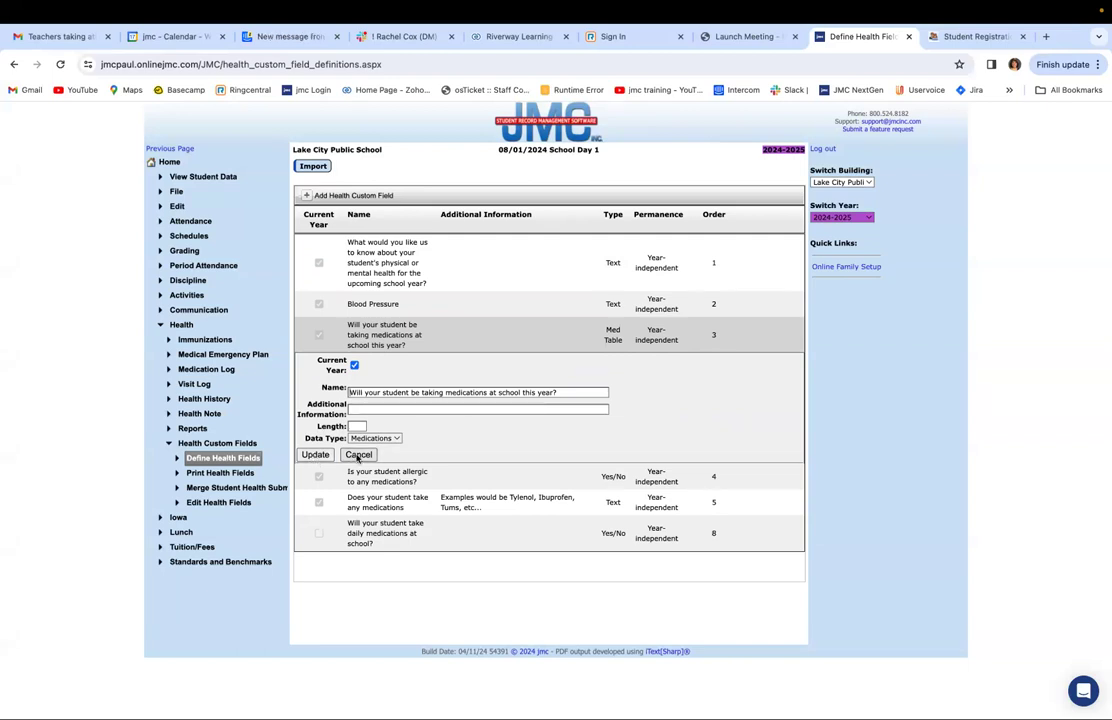
left_click(358, 455)
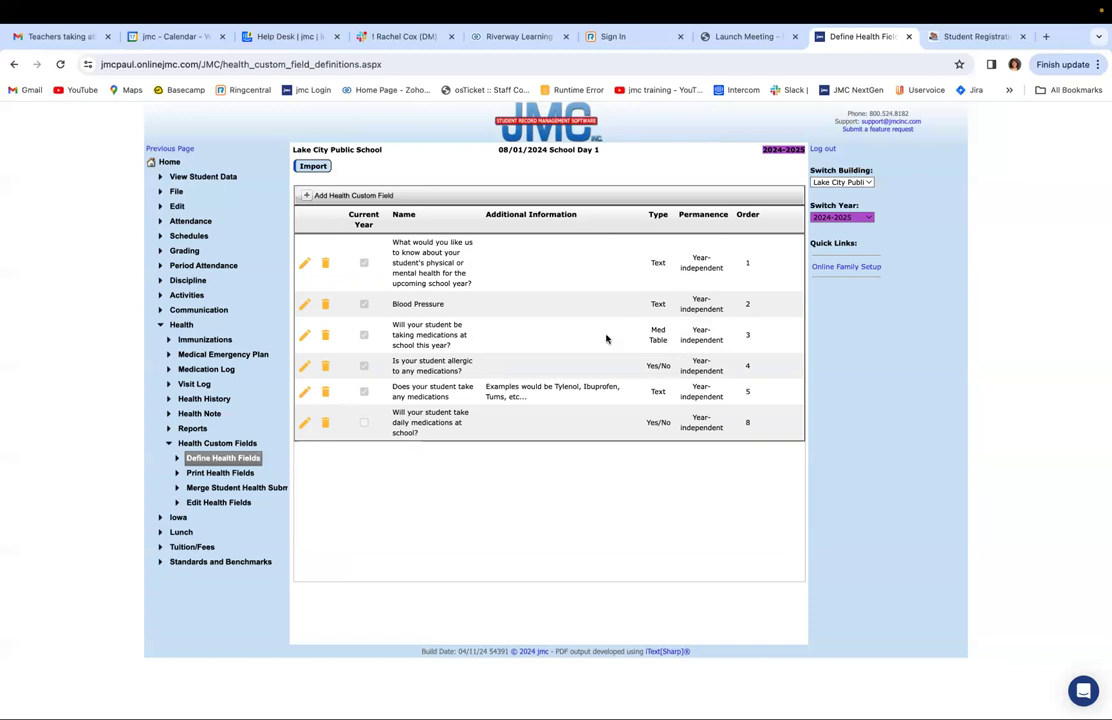
left_click(305, 336)
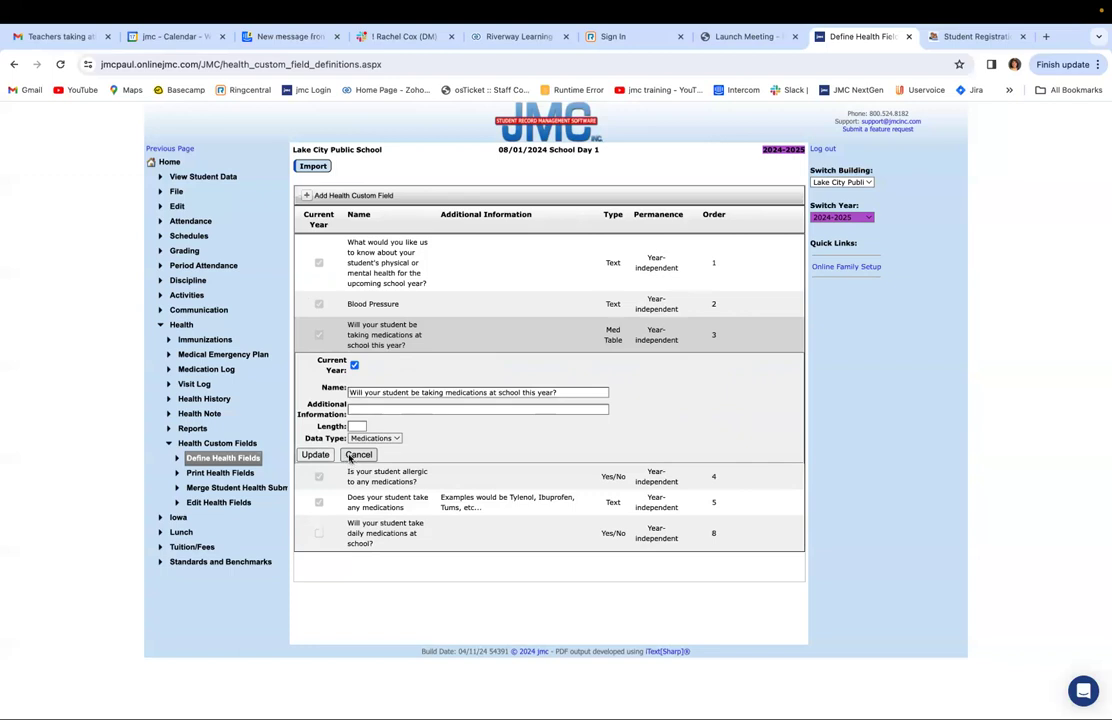
left_click(358, 455)
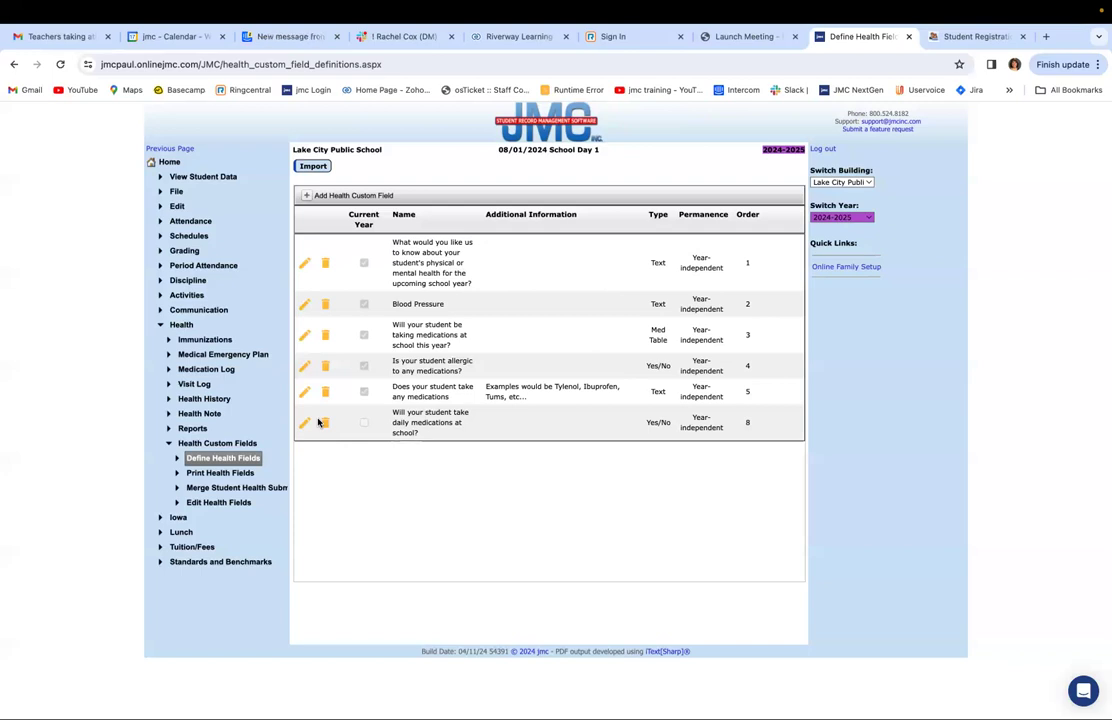
Step: View the Online Family Setup page, and return to the health custom field definitions
left_click(854, 268)
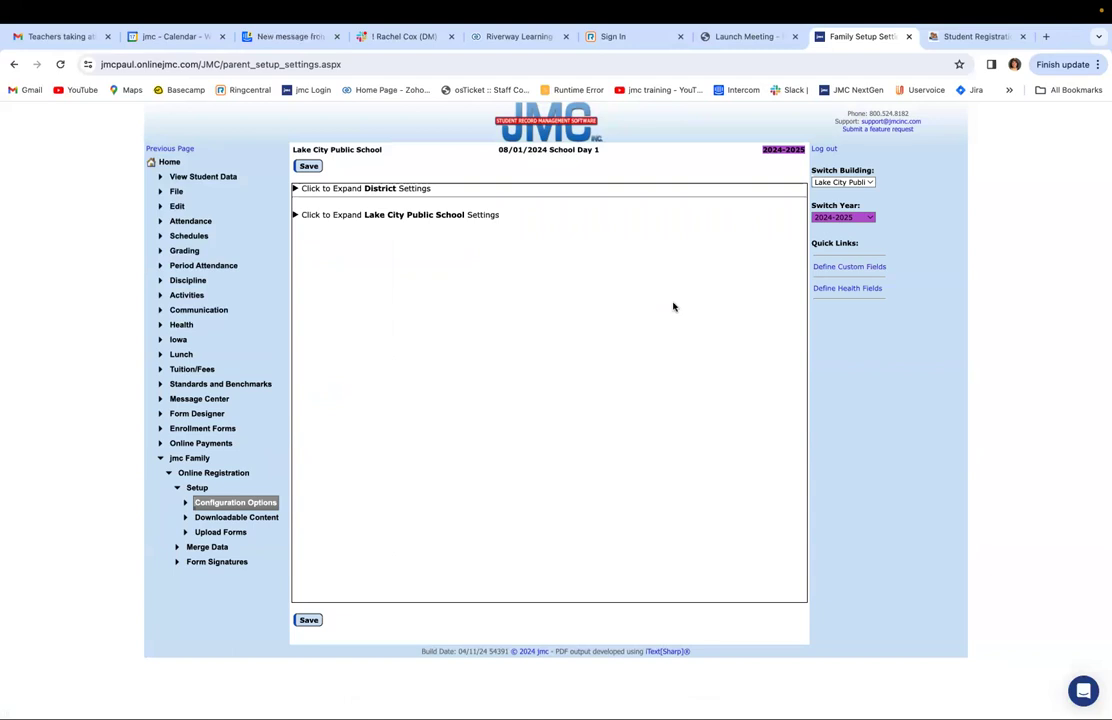
left_click(860, 291)
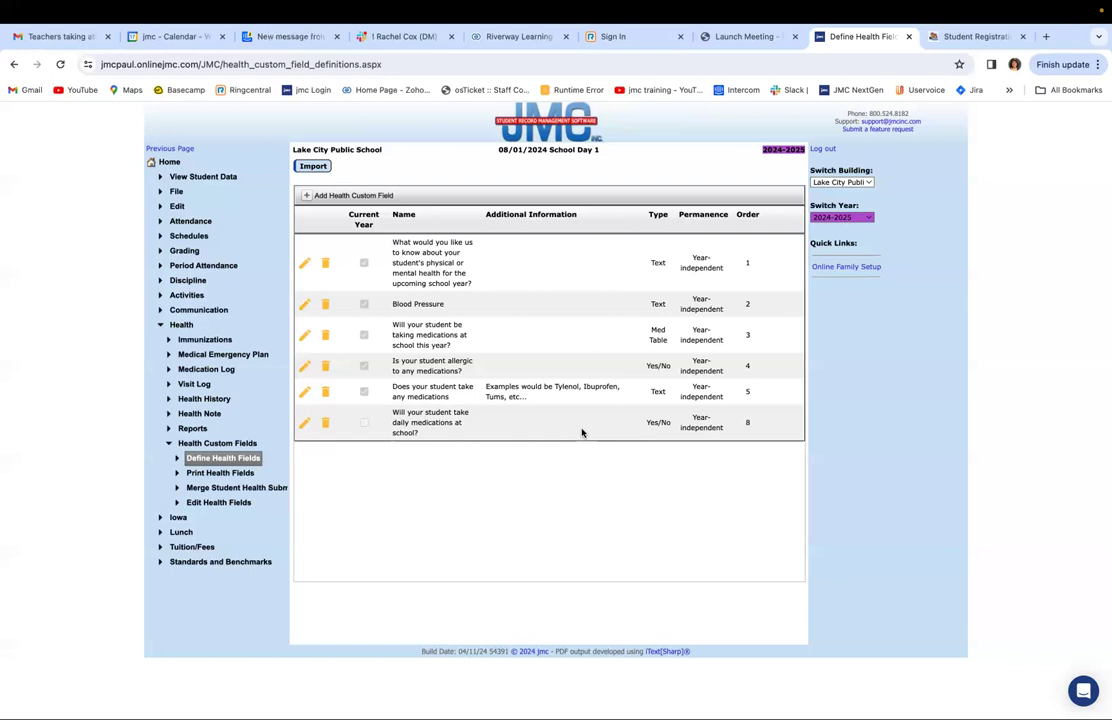
key("ctrl+Left")
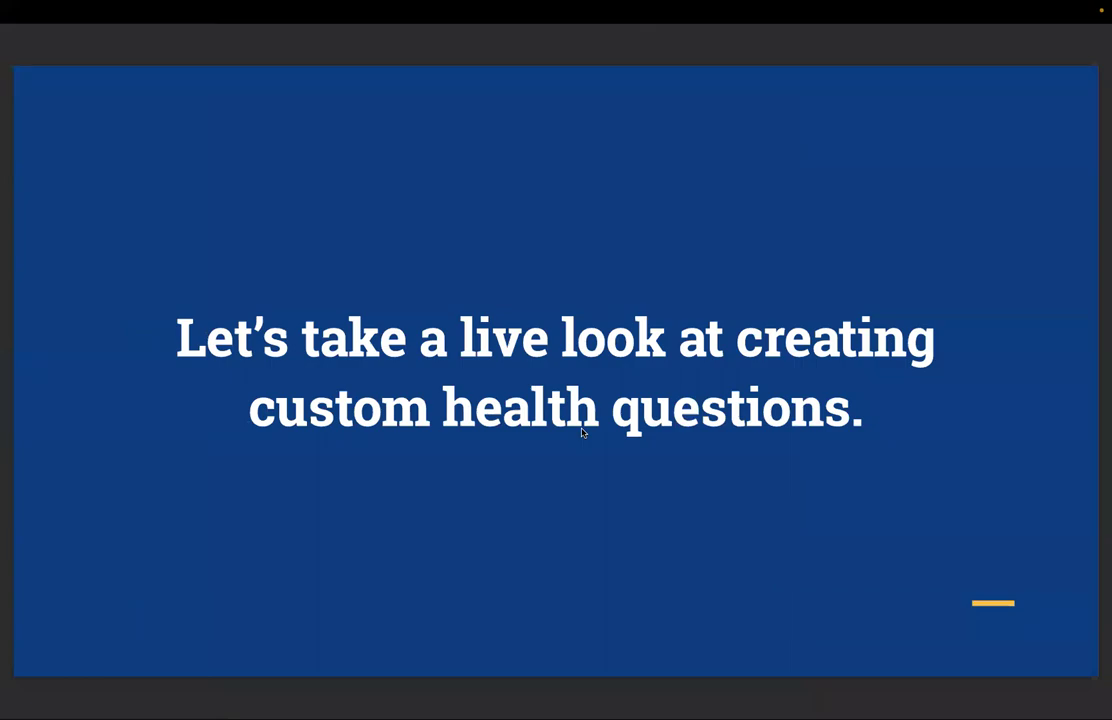
key("Right")
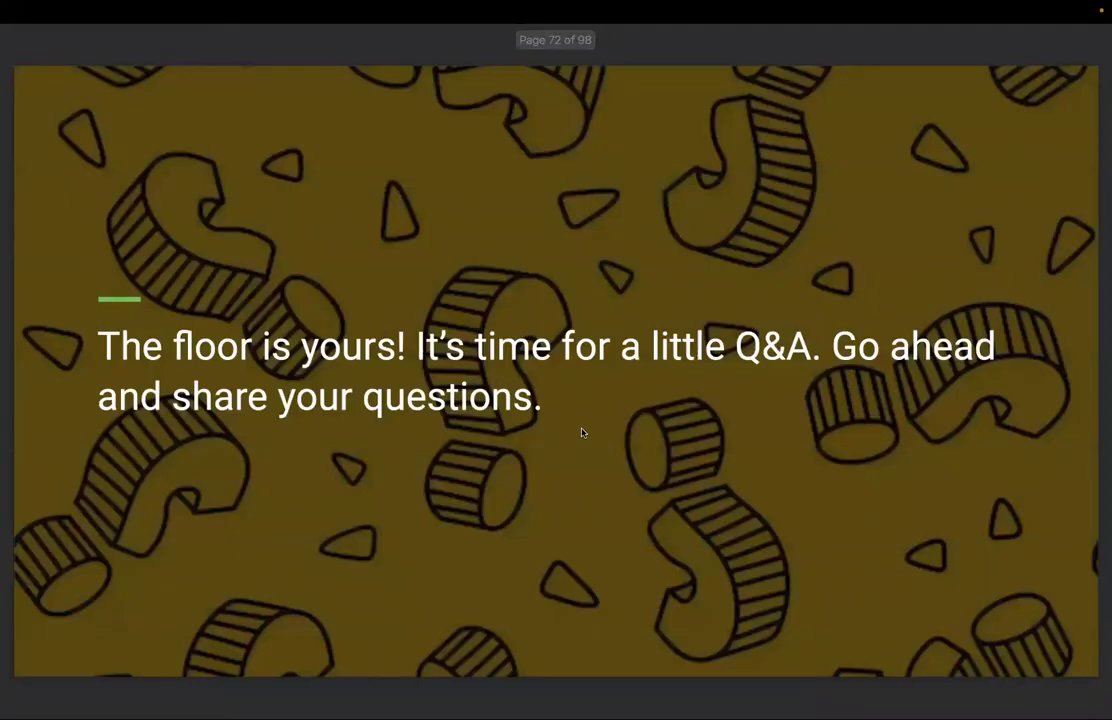
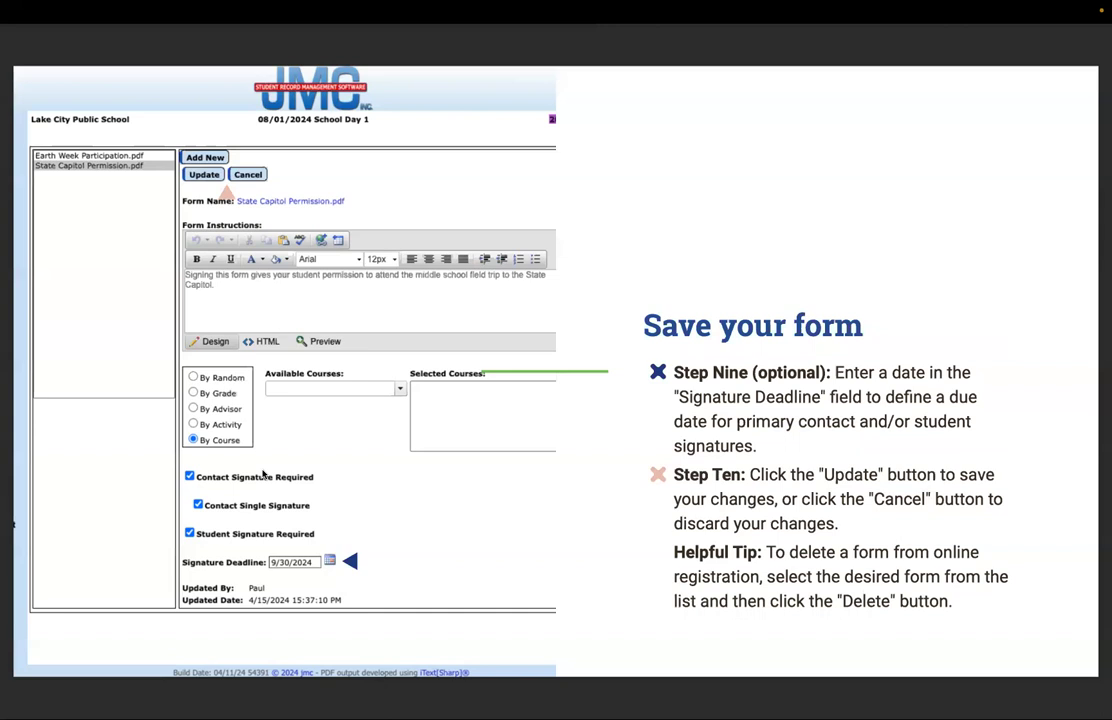
key("Right")
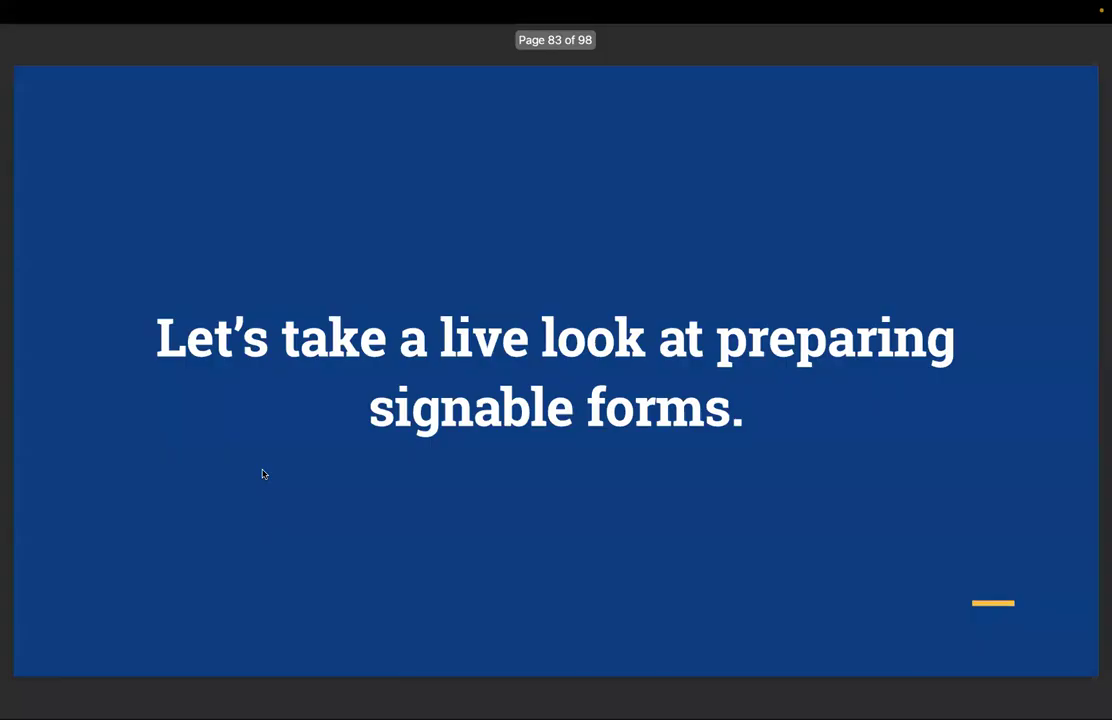
key("Right")
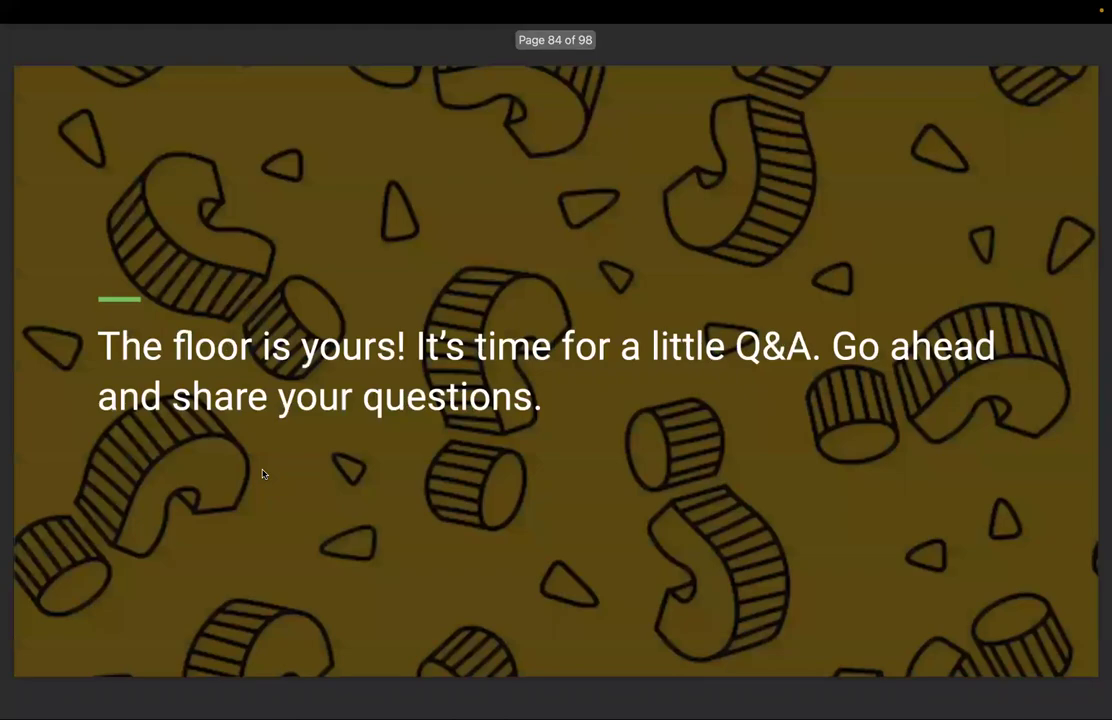
Step: Switch from the slides to the JMC browser window and open the Upload Forms page of the jmc Family online registration setup
key("ctrl+Left")
key("ctrl+Right")
key("ctrl+Right")
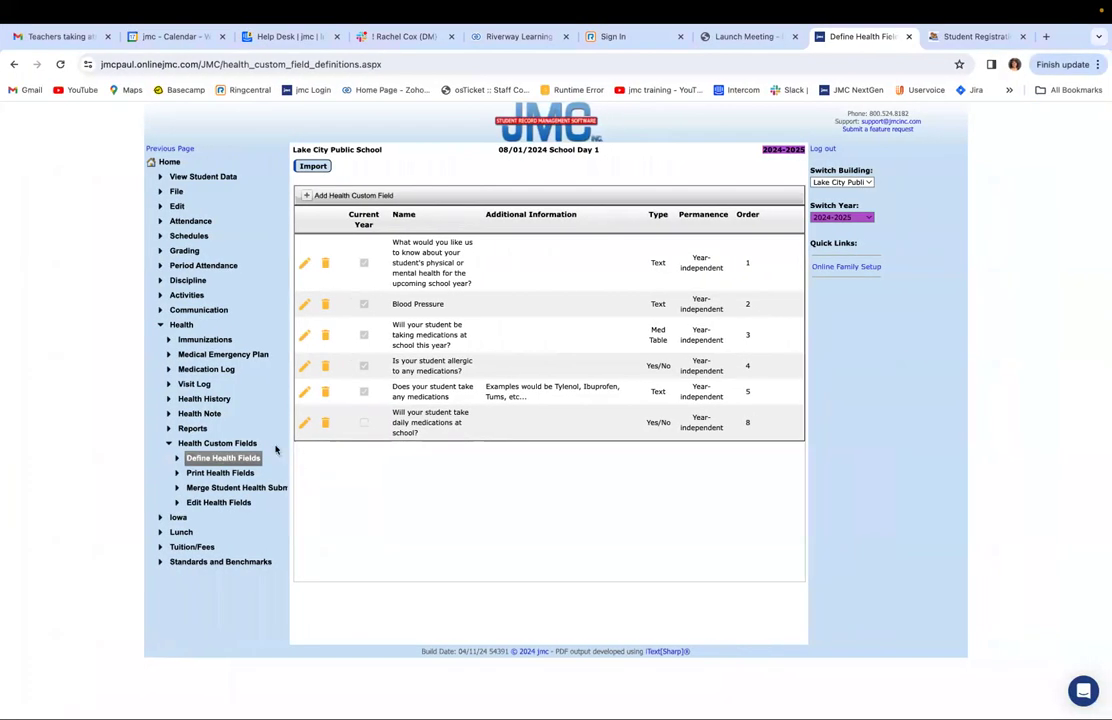
left_click(168, 443)
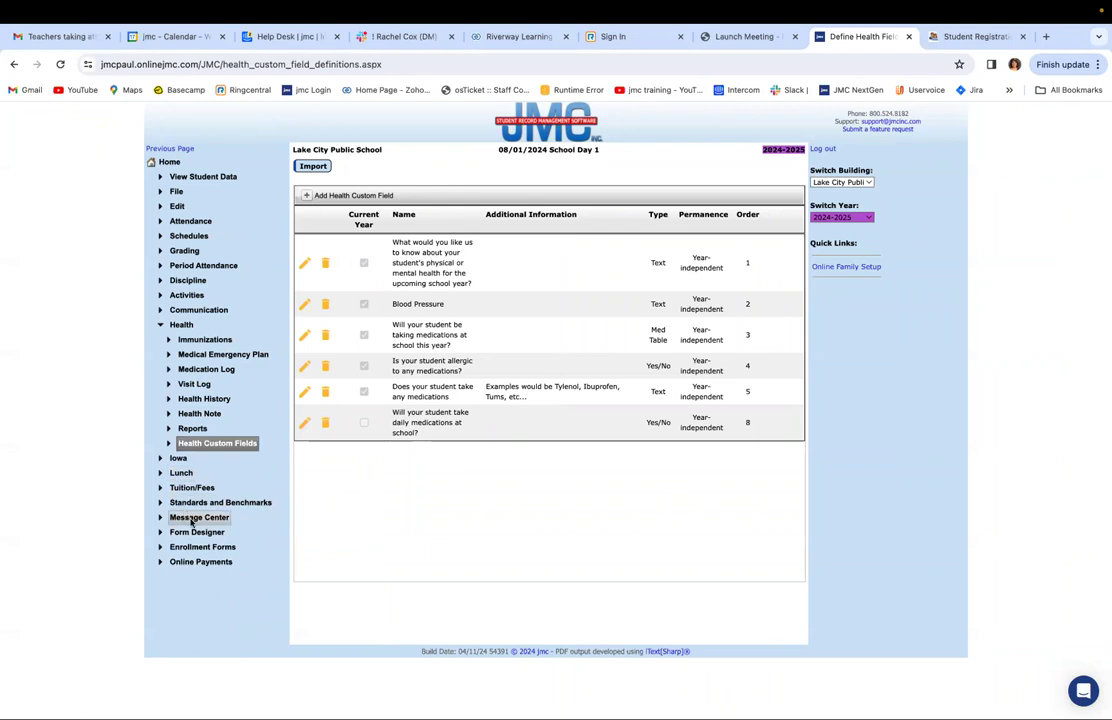
scroll(190, 533, "down", 1)
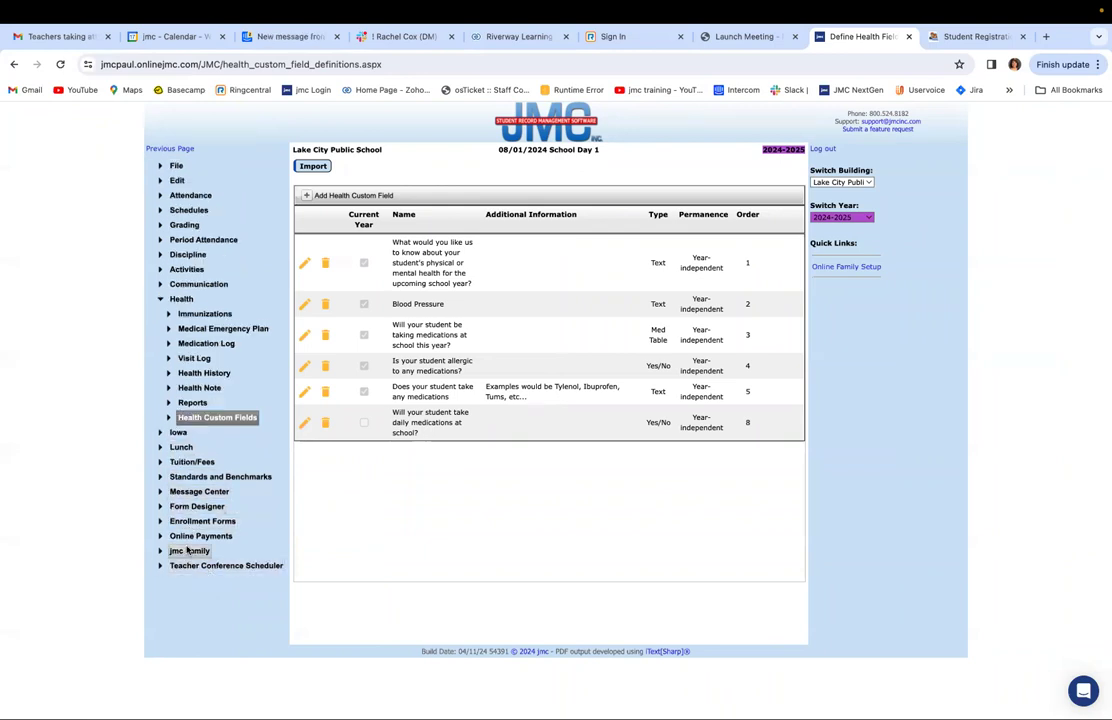
left_click(190, 551)
left_click(213, 566)
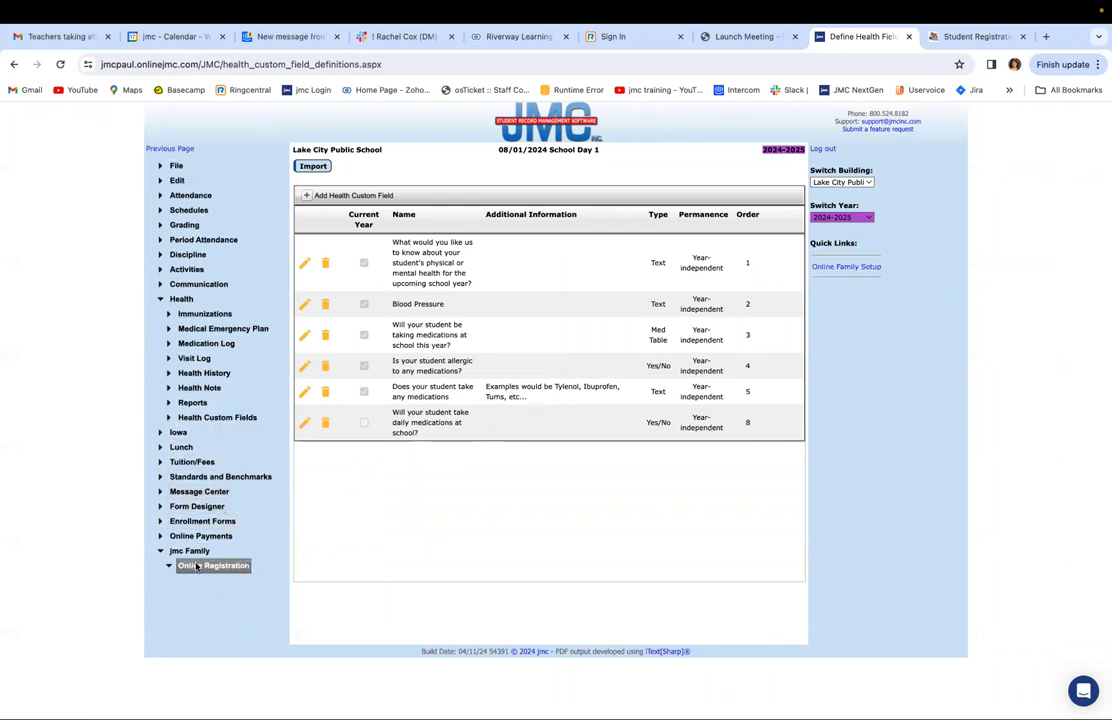
scroll(196, 520, "down", 4)
left_click(196, 477)
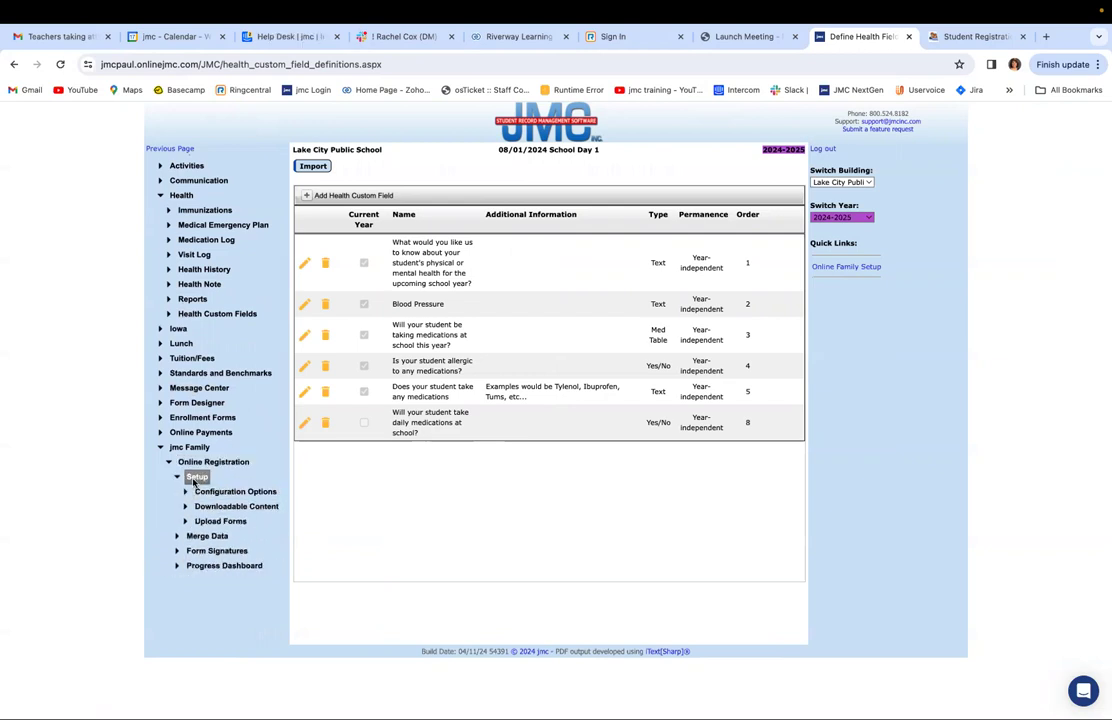
left_click(228, 491)
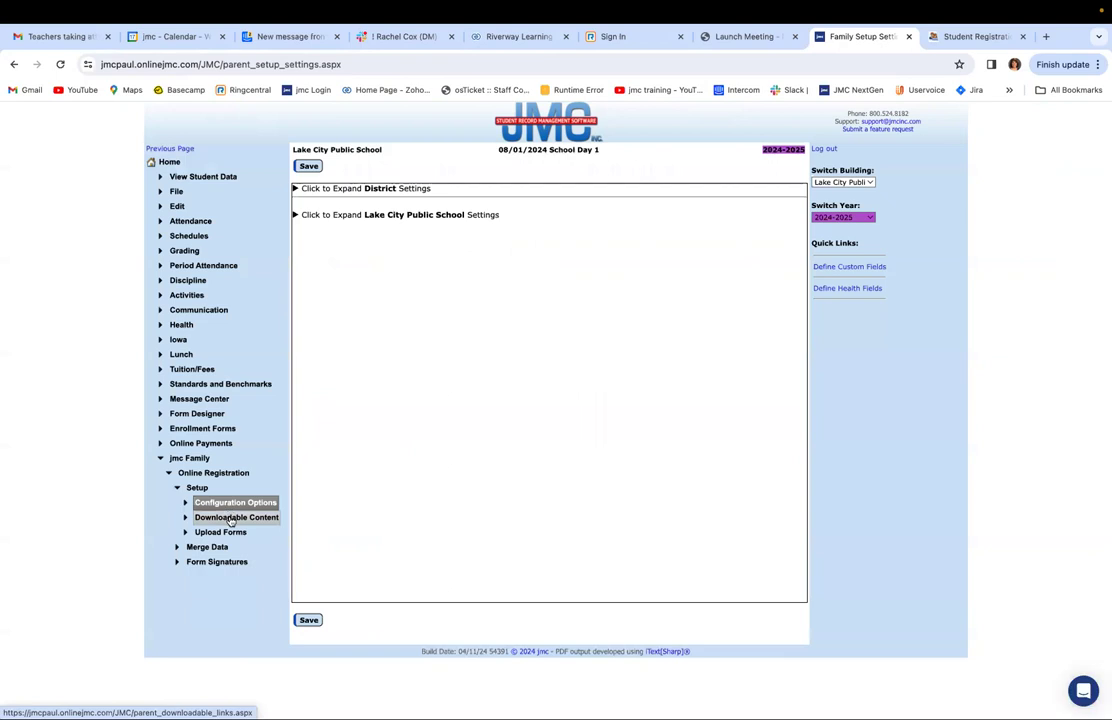
left_click(219, 532)
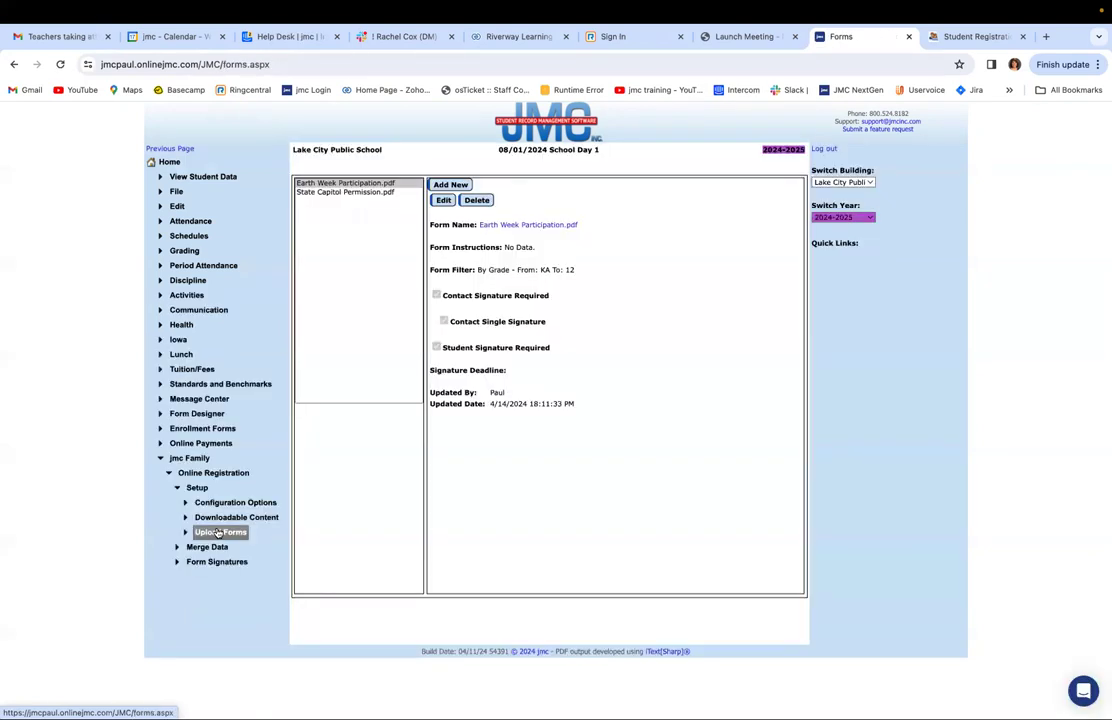
Step: Try to upload "Minnesota - MARSS-Ed-Fi Reporting - Production - 8_10_22 (9).pdf" from the Desktop as a new form
left_click(360, 187)
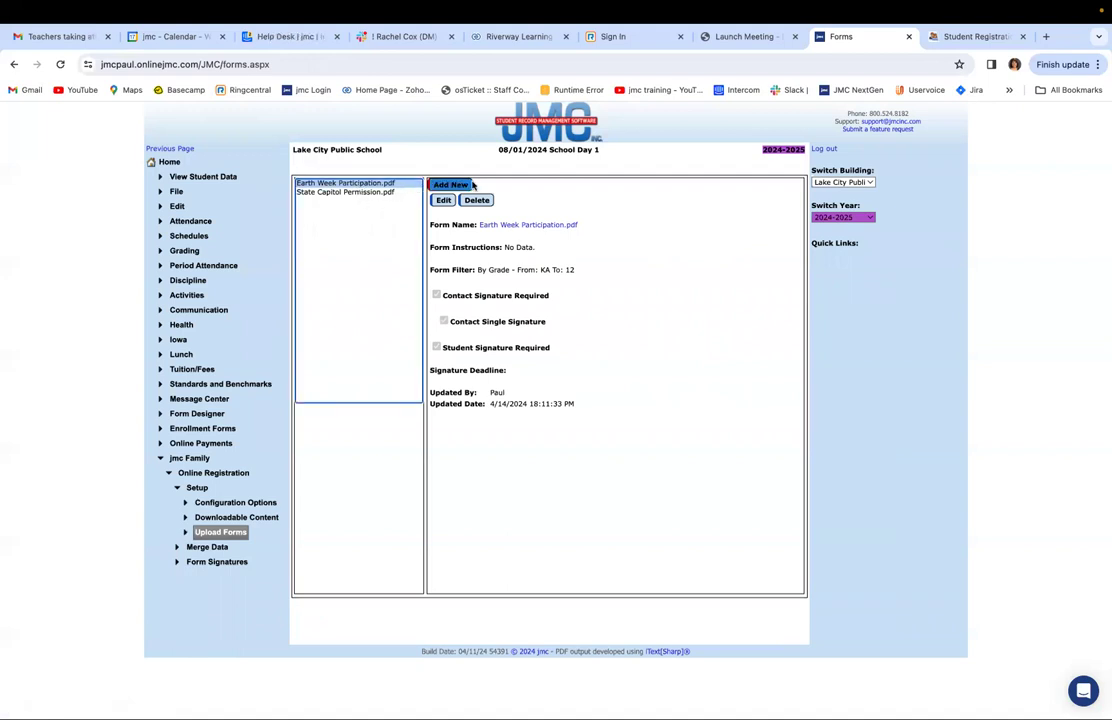
left_click(436, 200)
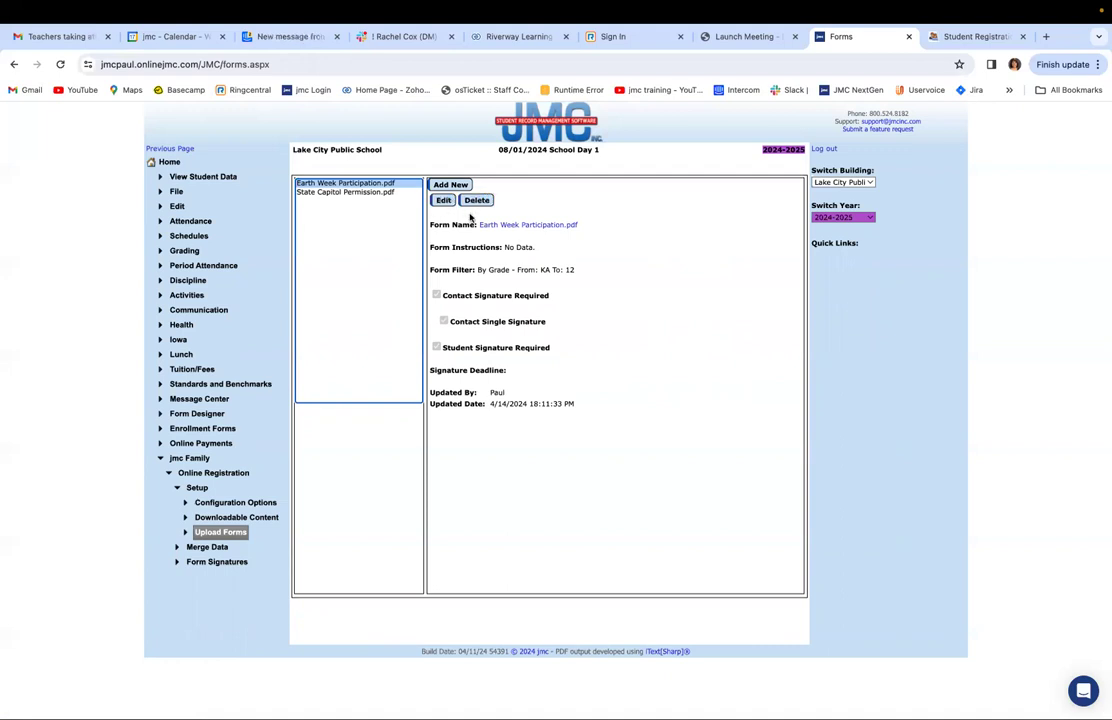
left_click(452, 185)
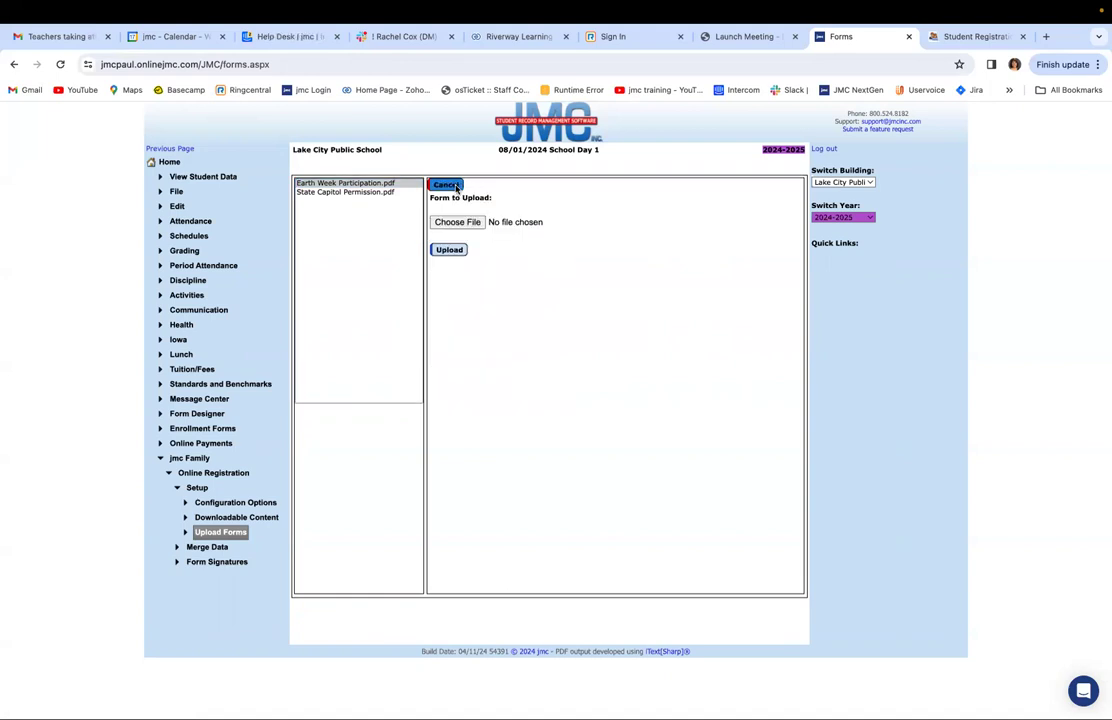
left_click(467, 223)
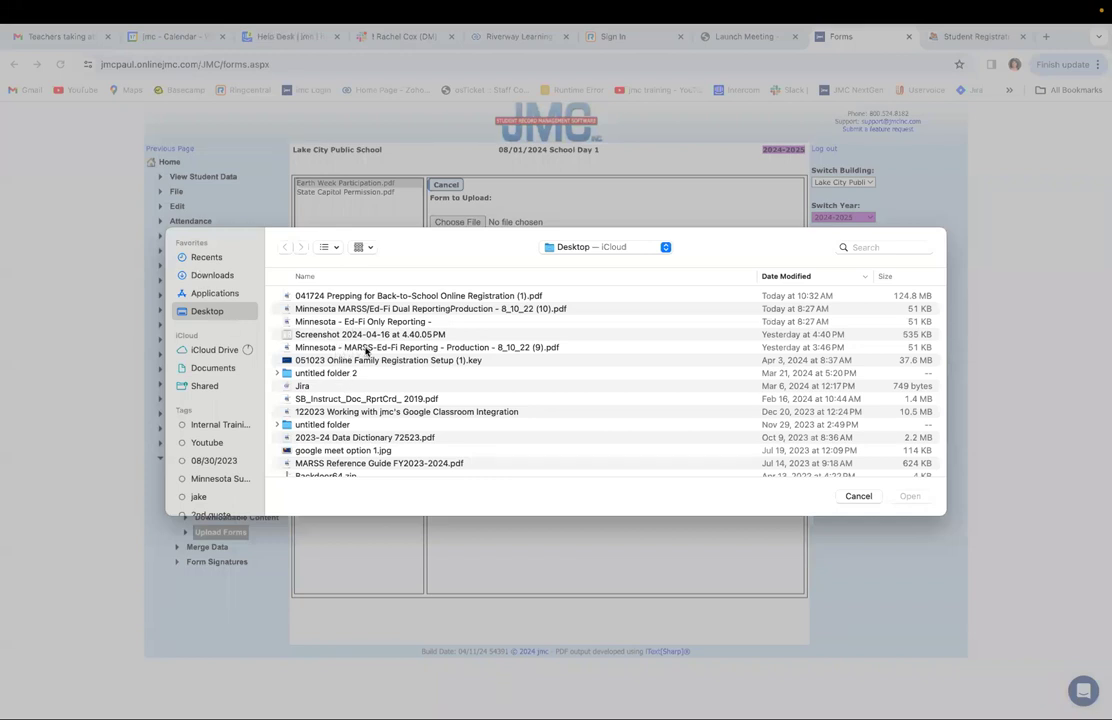
left_click(366, 348)
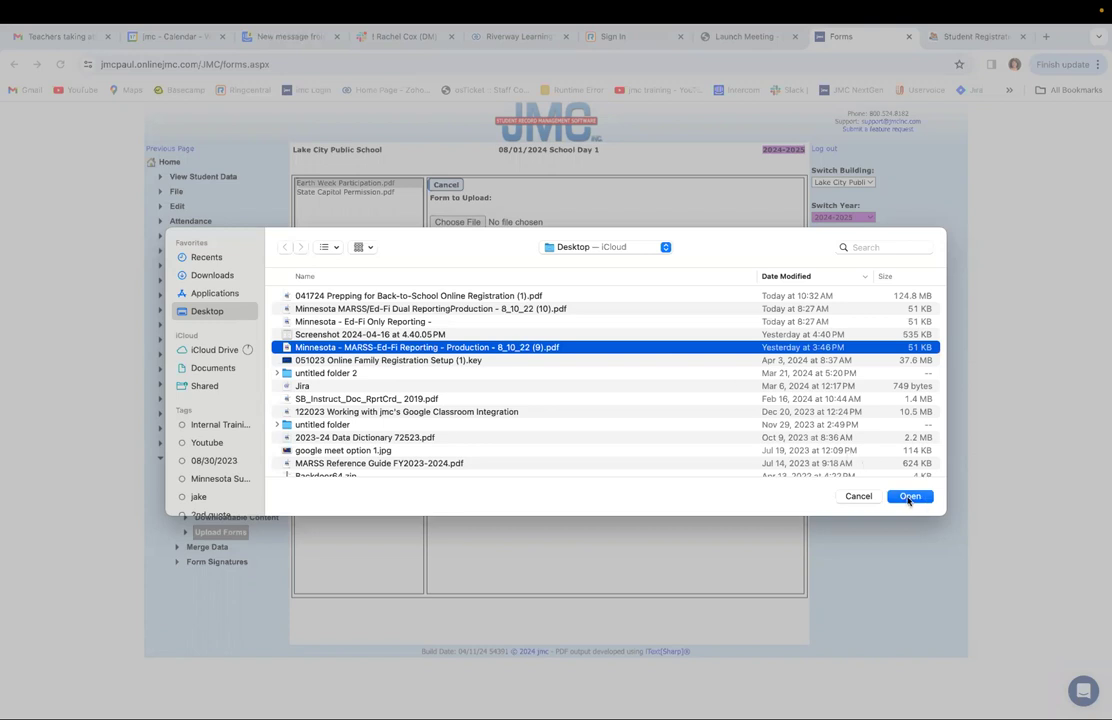
left_click(909, 497)
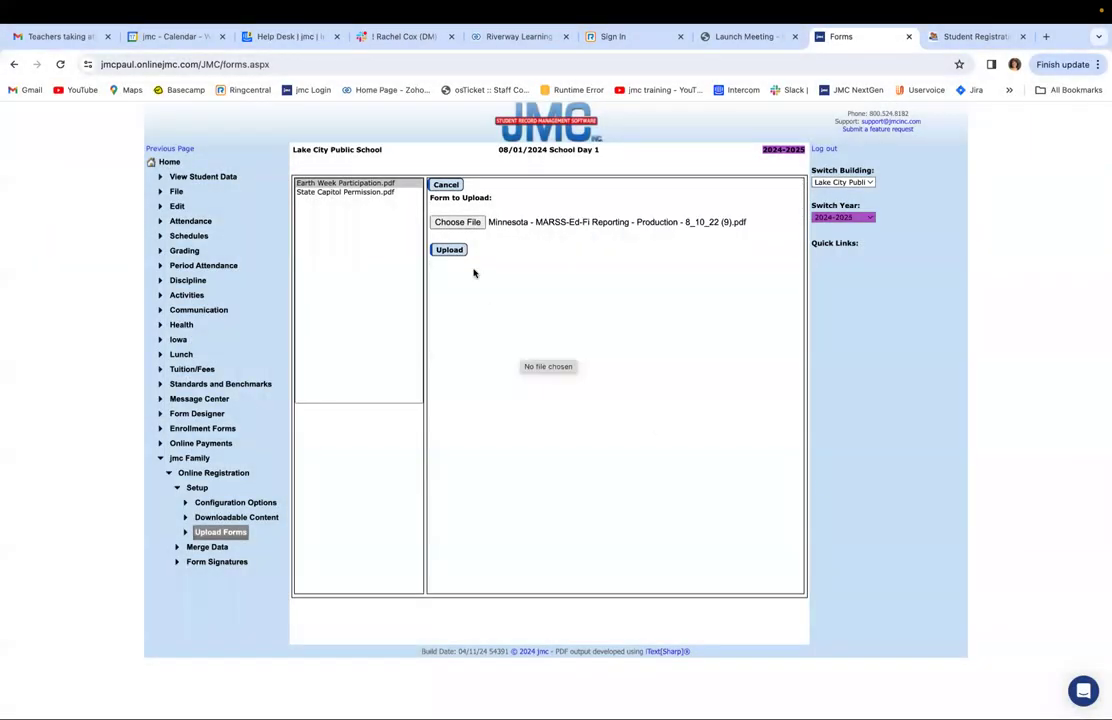
left_click(449, 252)
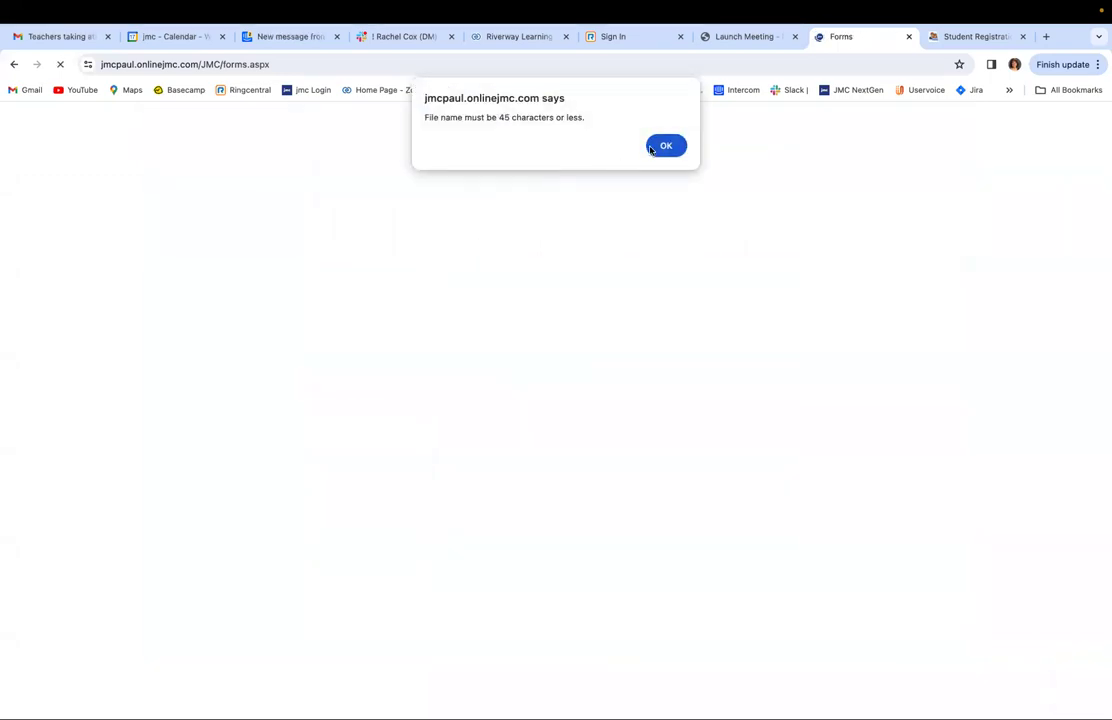
left_click(651, 147)
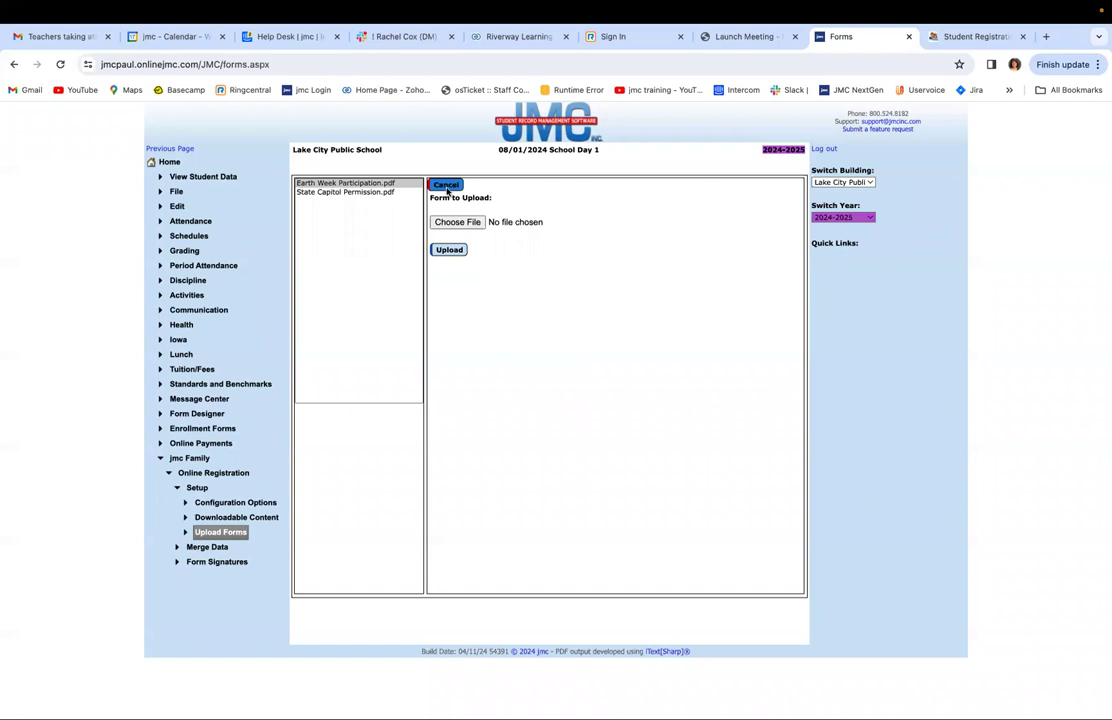
left_click(456, 222)
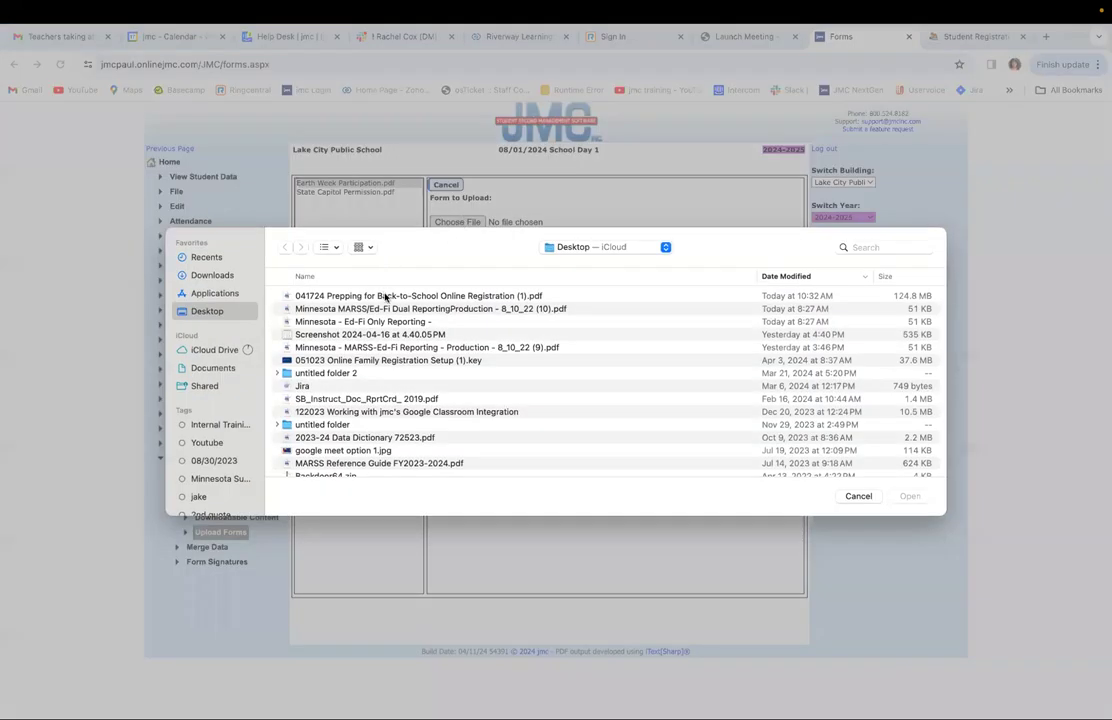
scroll(324, 345, "down", 3)
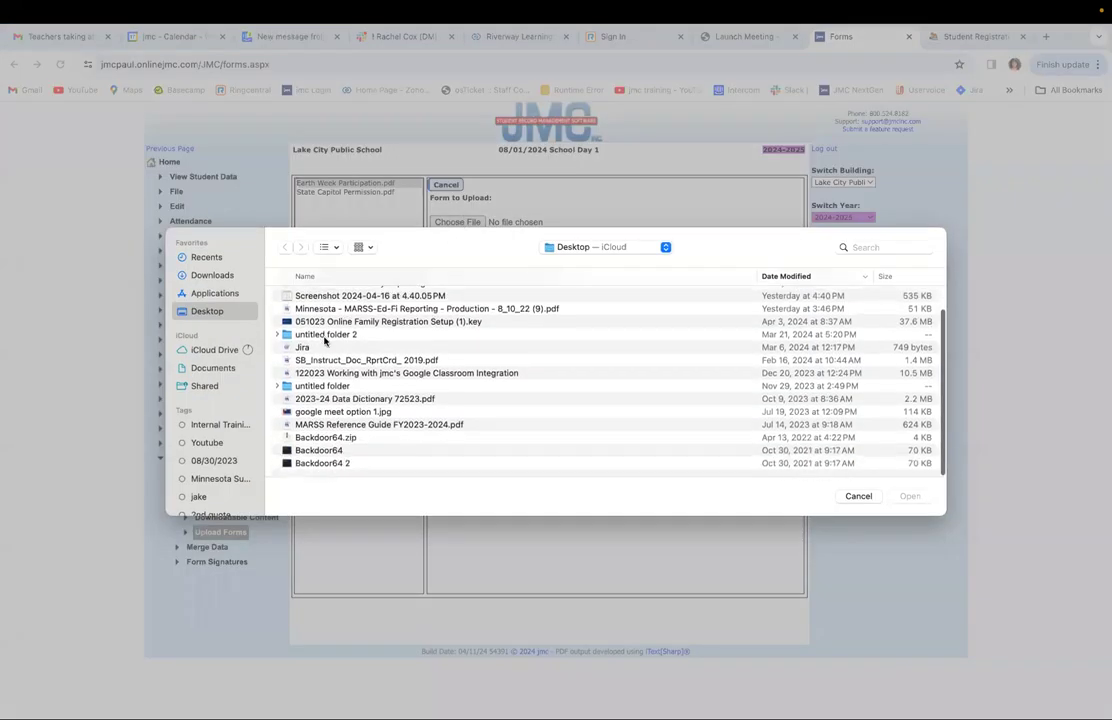
scroll(320, 430, "up", 3)
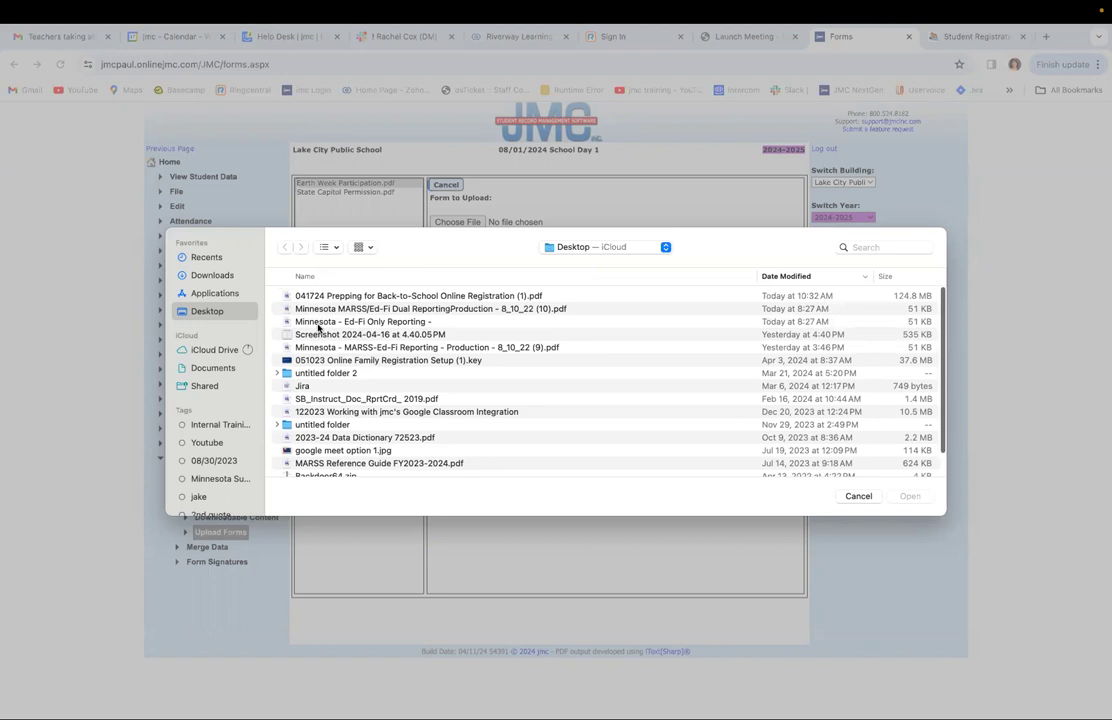
left_click(857, 497)
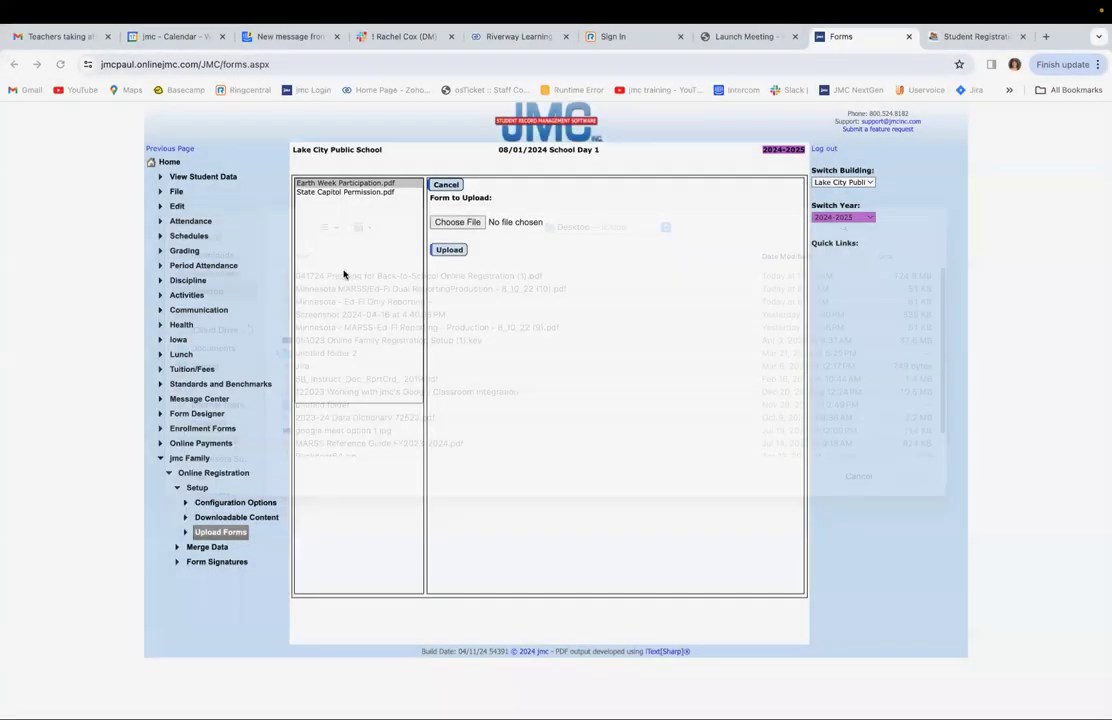
left_click(433, 186)
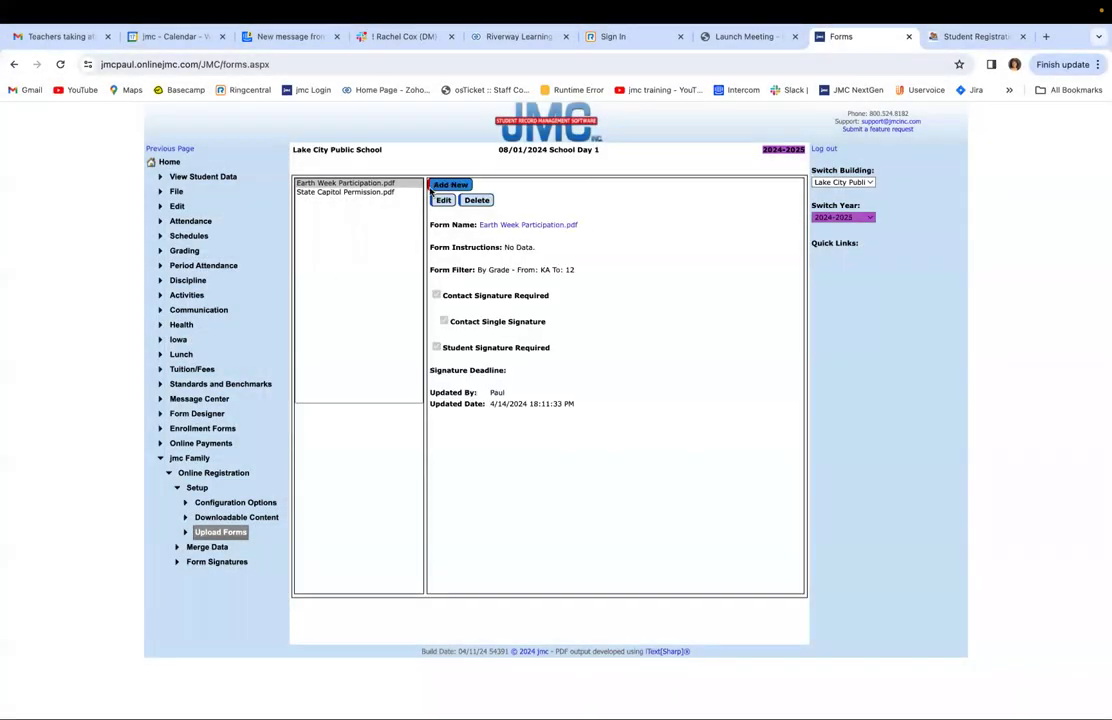
Step: Open the Earth Week Participation form for editing and try out its contact single signature, student signature and signature deadline options without updating it
left_click(360, 185)
left_click(443, 201)
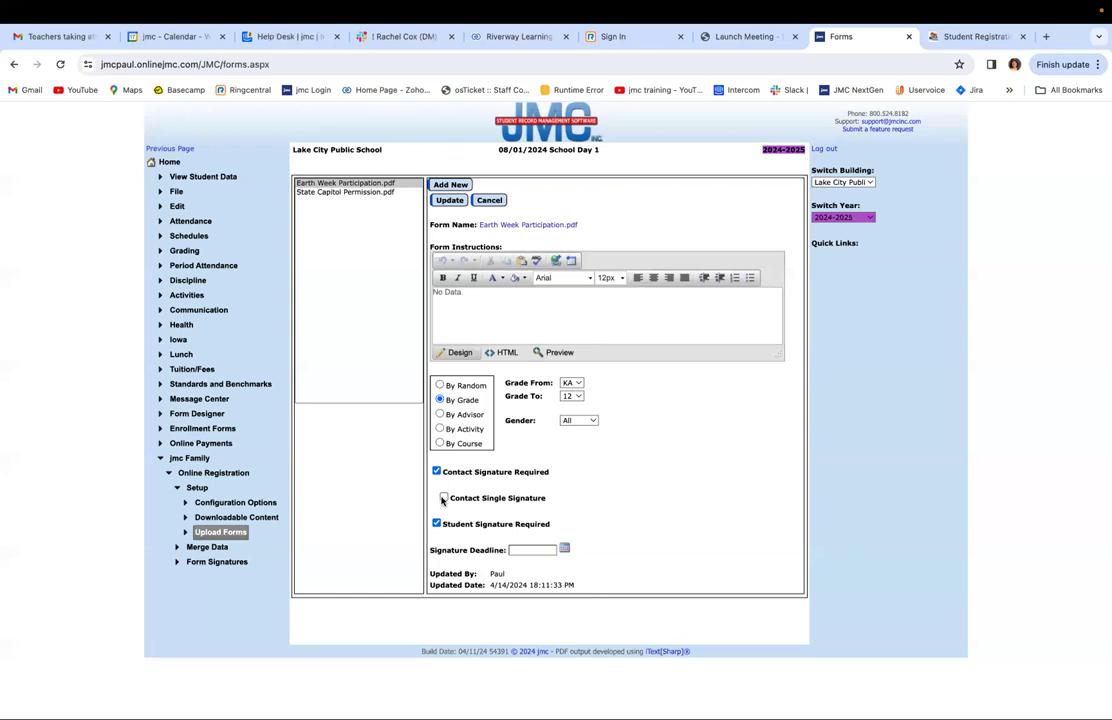
left_click(442, 499)
left_click(436, 522)
left_click(564, 549)
left_click(669, 484)
Step: Open the Form Signatures page and look through the contact and student signature list for the Earth Week Participation form
left_click(216, 562)
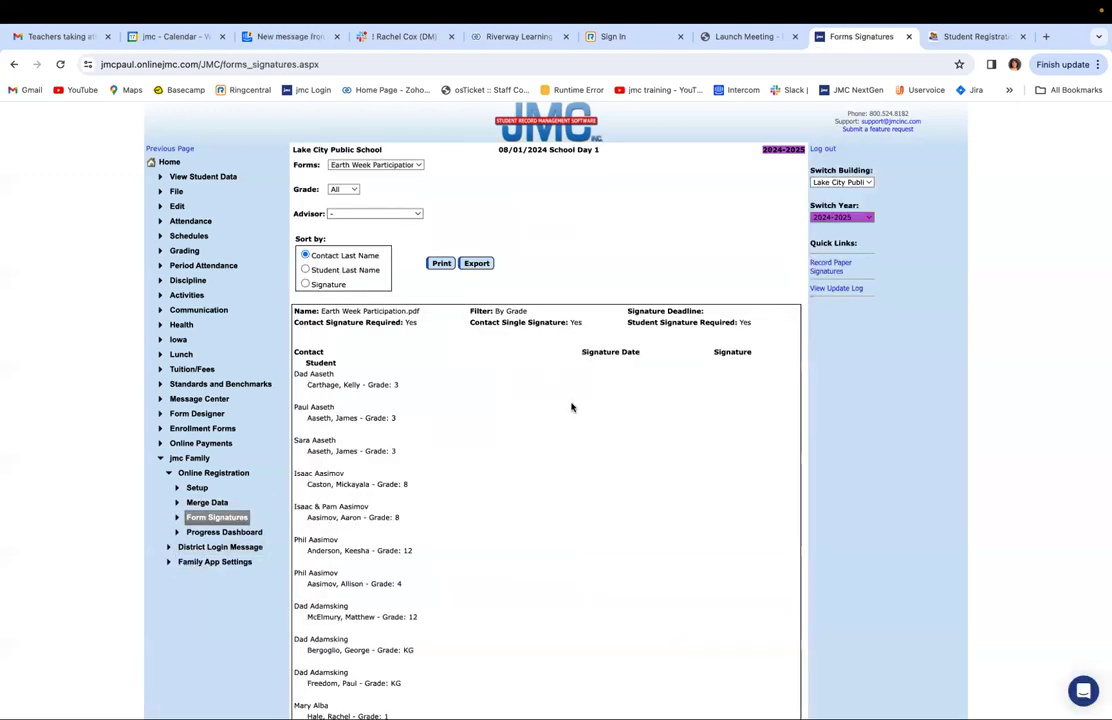
scroll(572, 407, "down", 1)
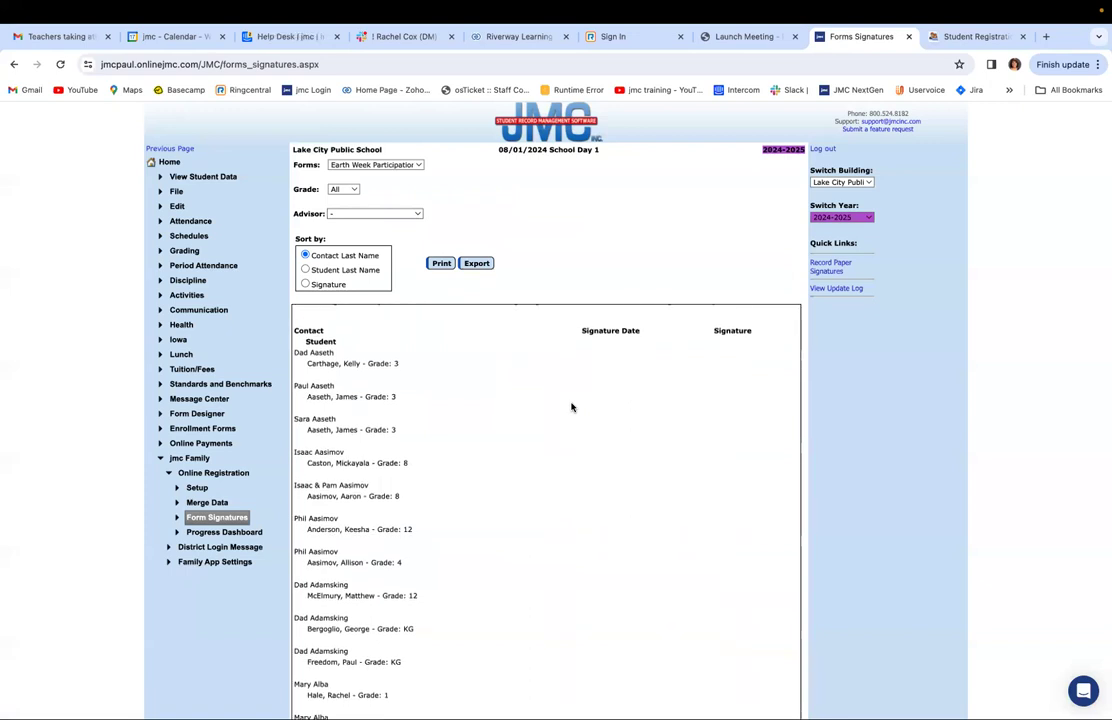
scroll(572, 407, "down", 2)
scroll(572, 407, "up", 1)
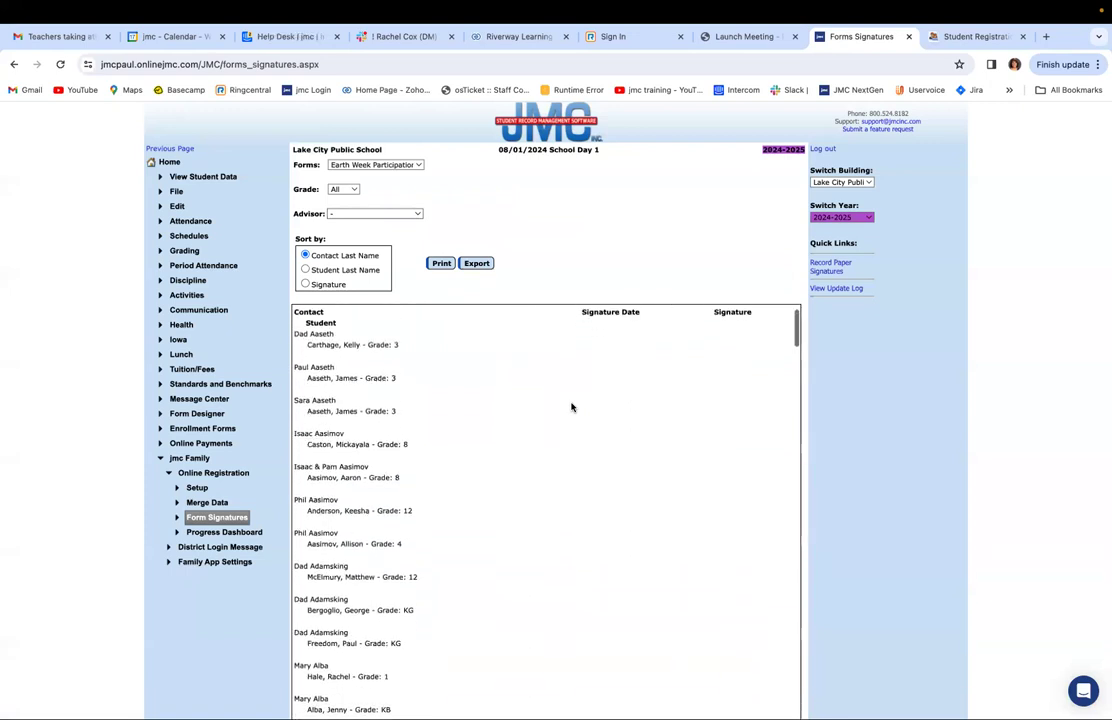
scroll(572, 407, "up", 1)
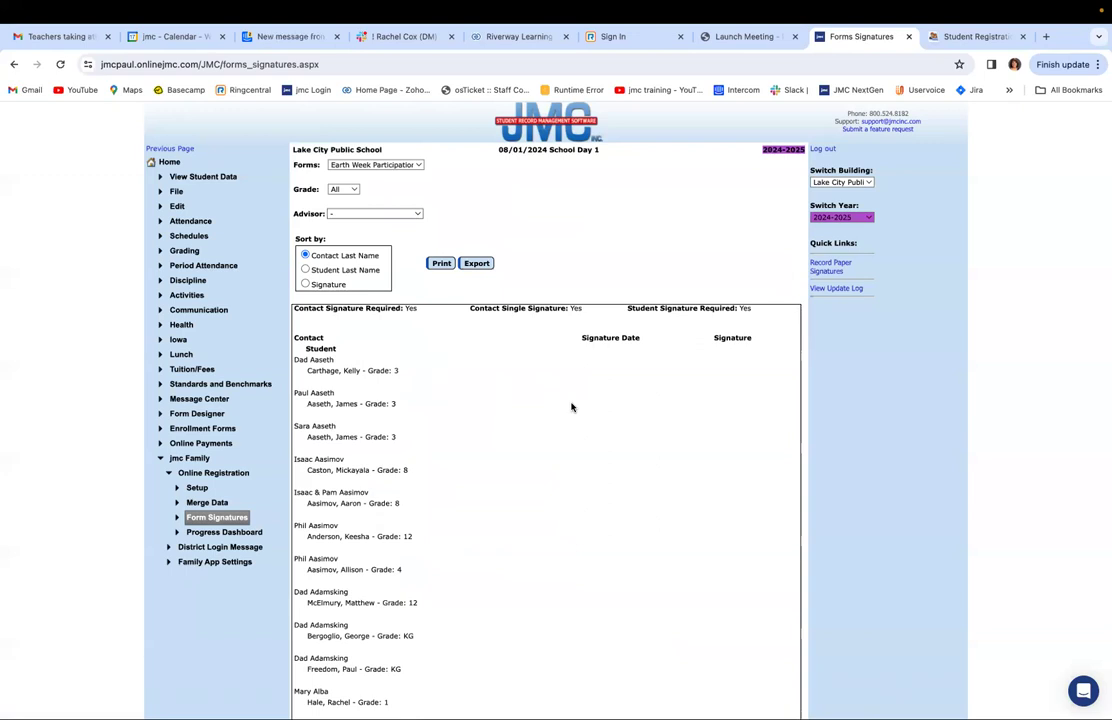
scroll(720, 320, "down", 1)
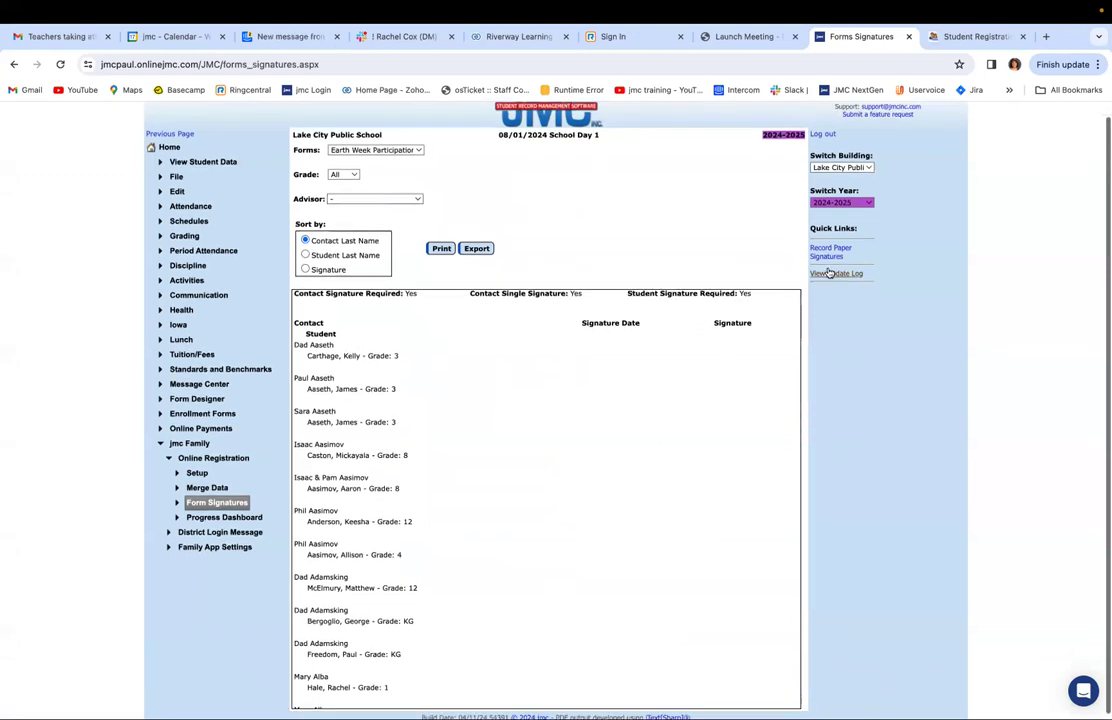
Step: Start recording paper signatures for the Earth Week Participation form and choose the contact with a grade 1 and a KB student
left_click(836, 254)
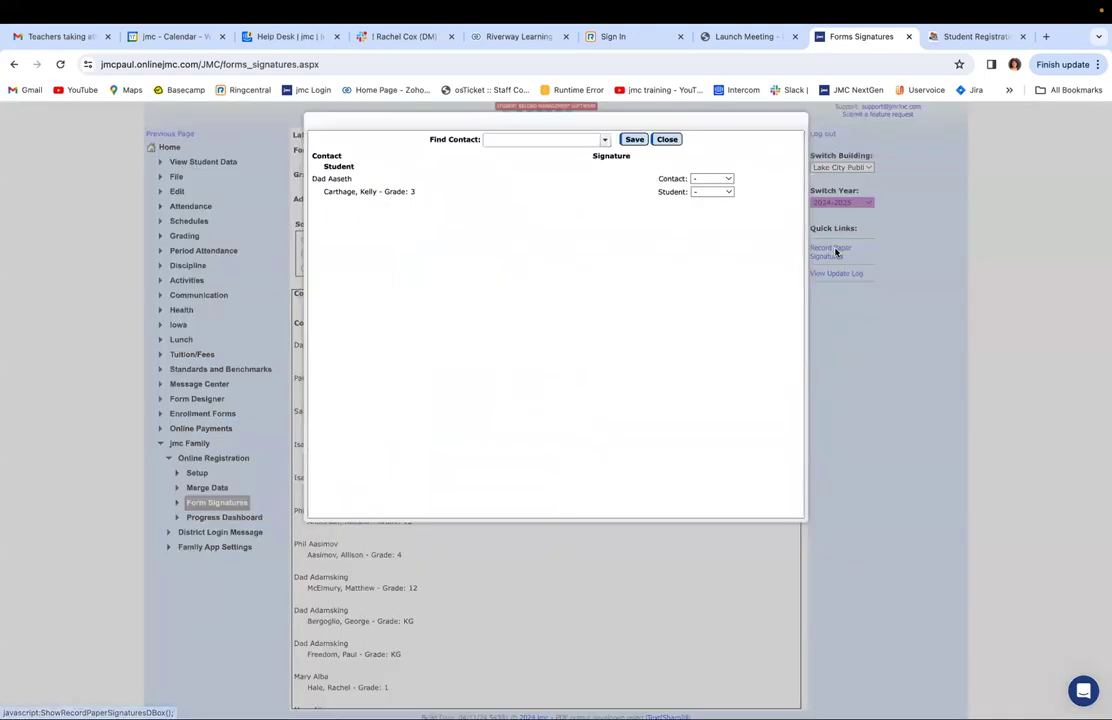
left_click(605, 134)
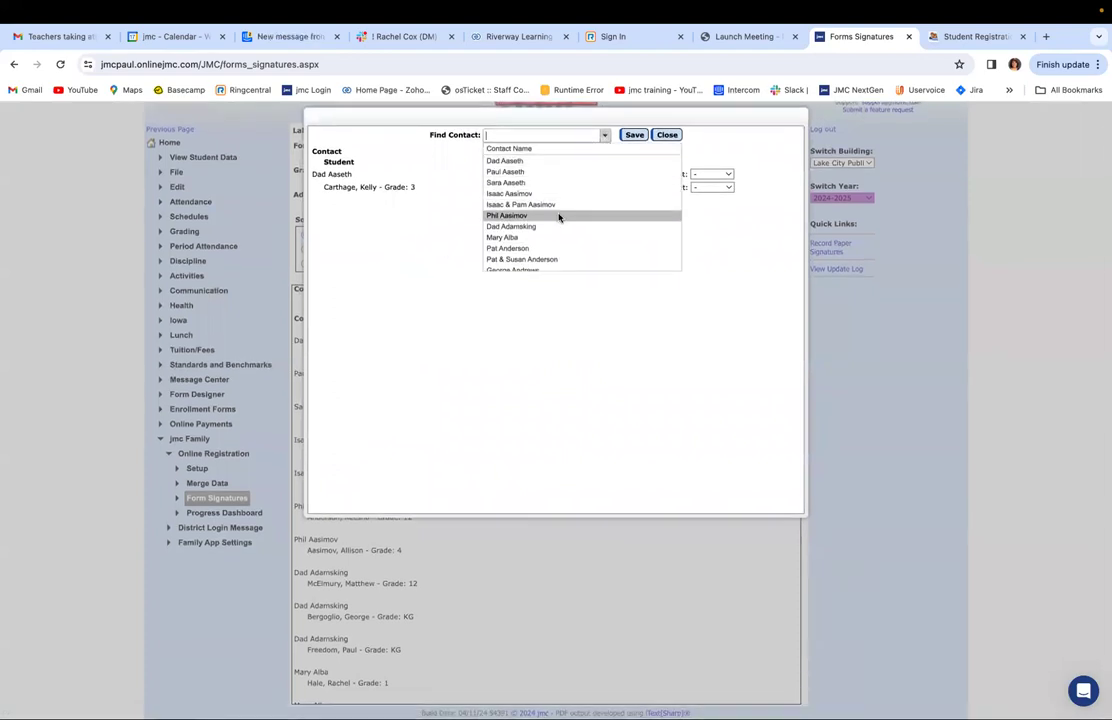
scroll(547, 244, "down", 1)
scroll(547, 244, "down", 2)
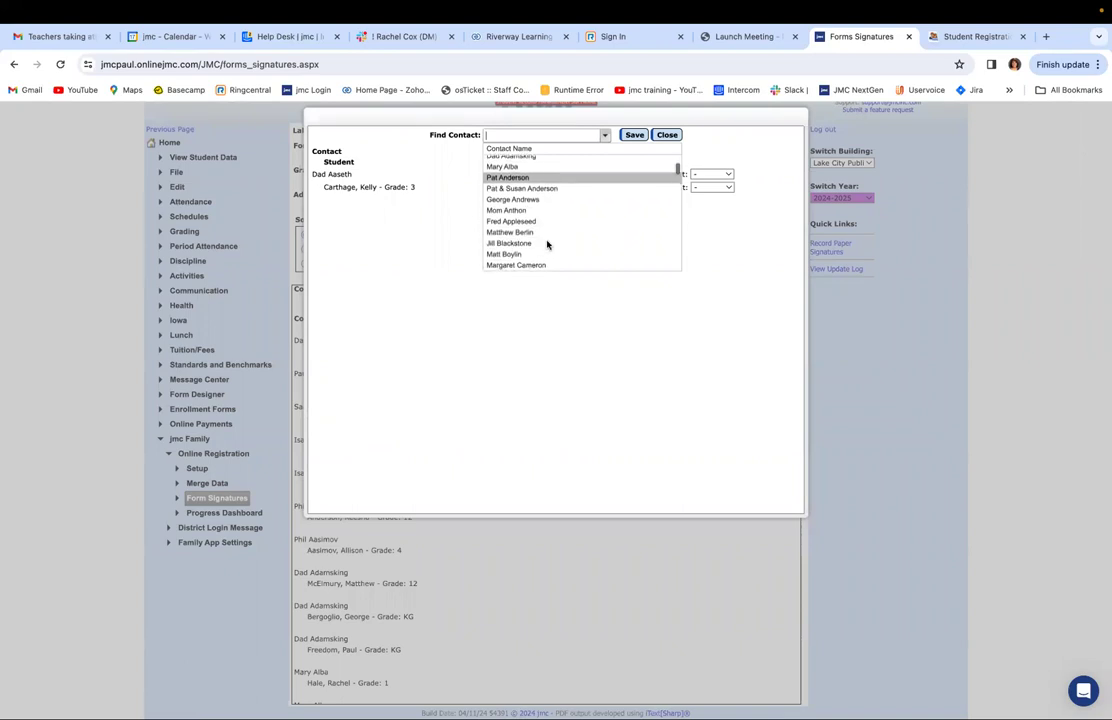
scroll(547, 244, "down", 1)
scroll(547, 244, "up", 3)
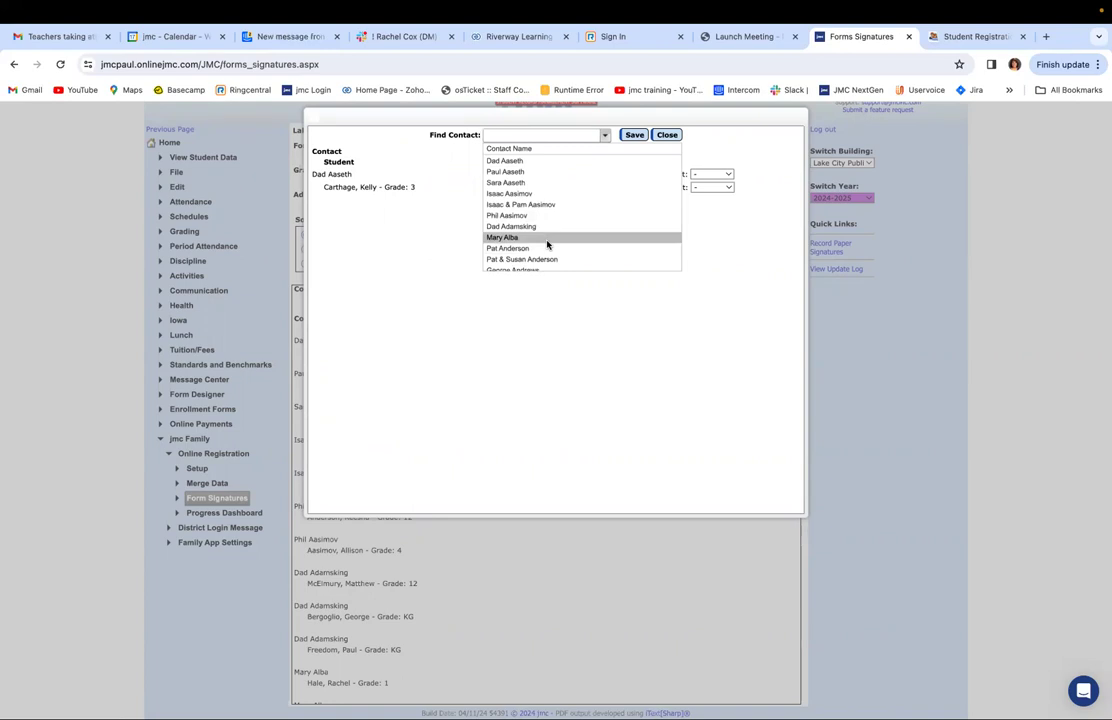
left_click(547, 240)
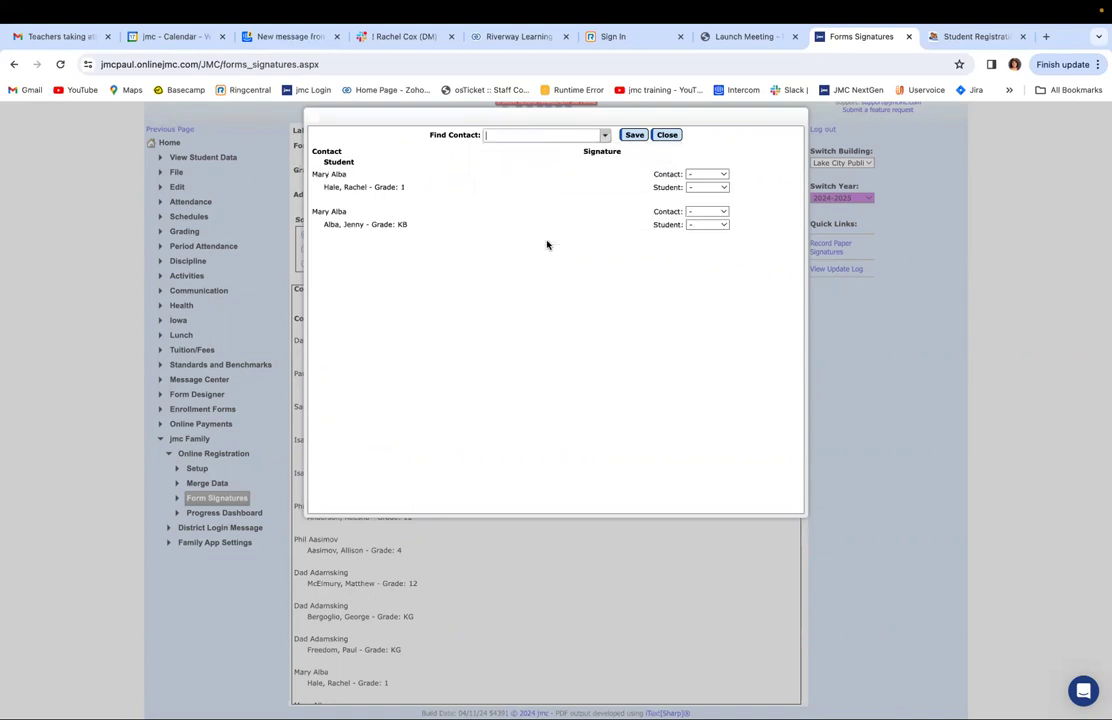
Step: Try the Signed and Declined options for the contact's signature on the grade 1 student's form, leaving it set to Signed
left_click(725, 174)
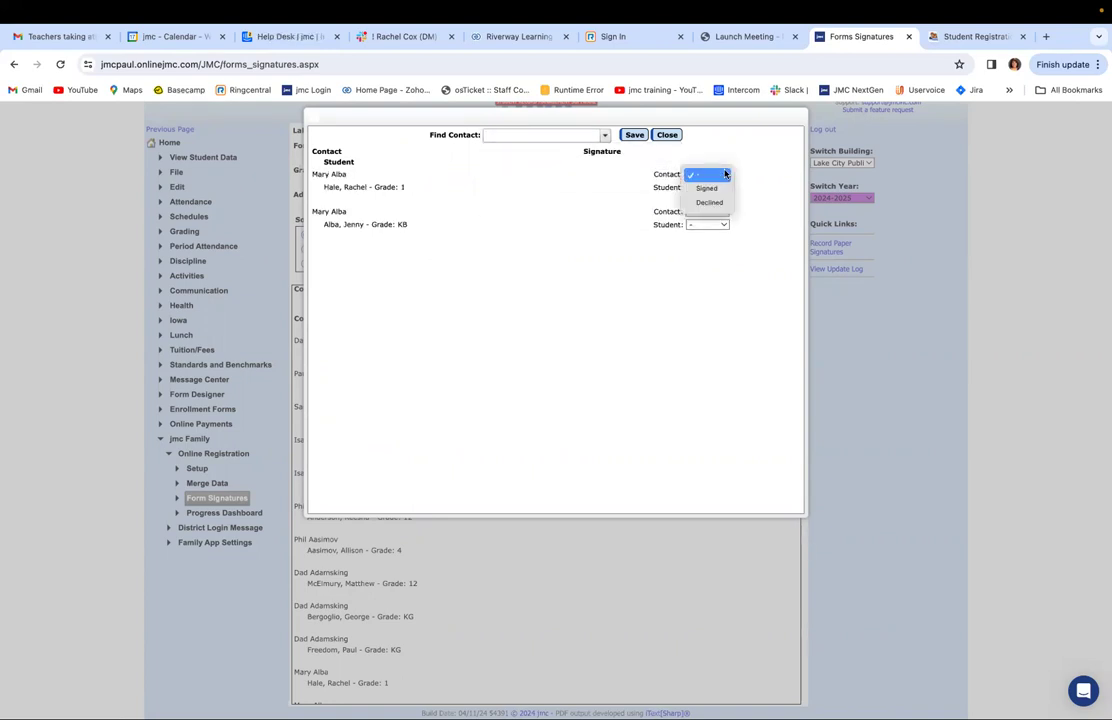
left_click(707, 188)
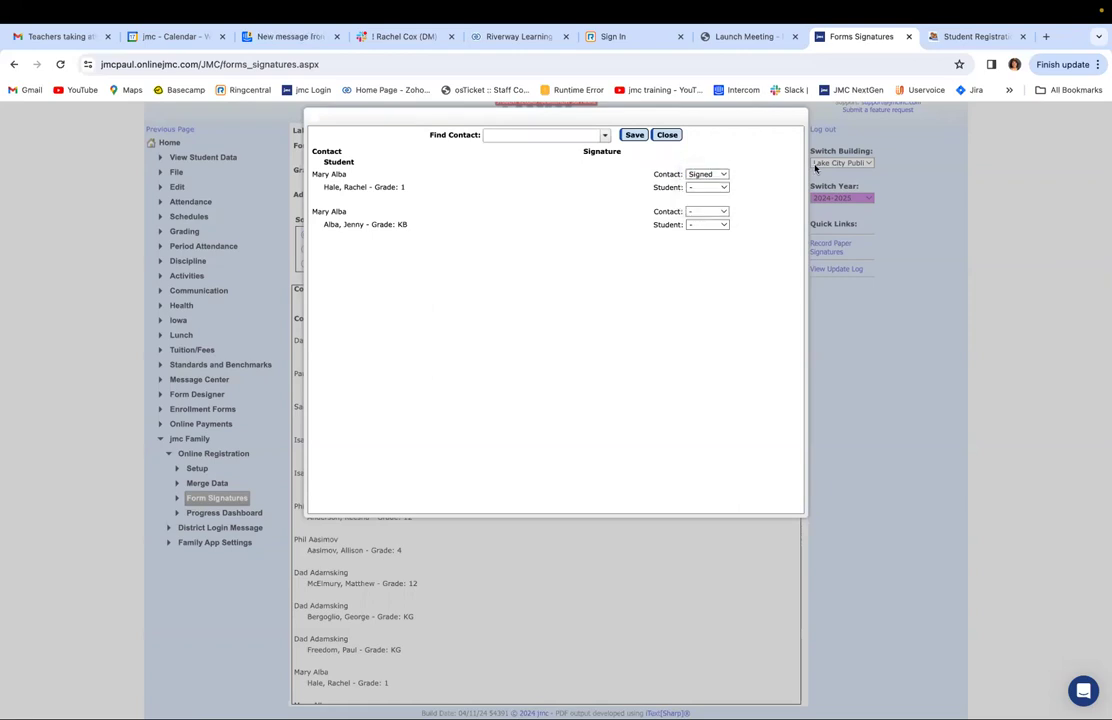
left_click(722, 177)
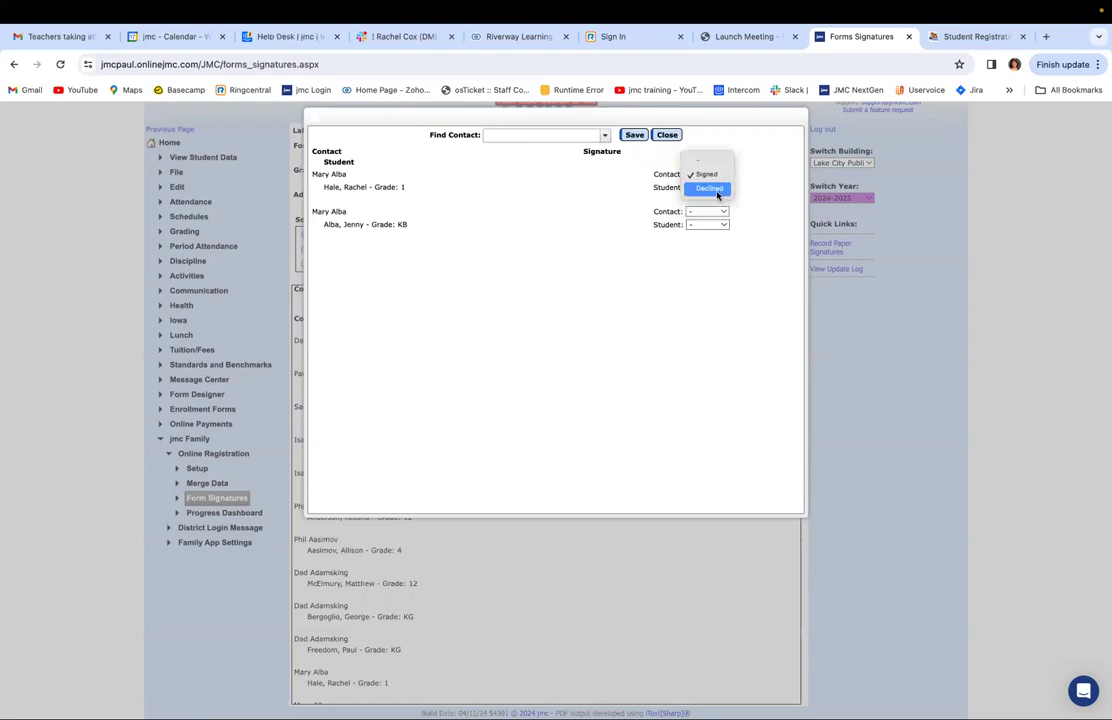
left_click(717, 195)
left_click(724, 189)
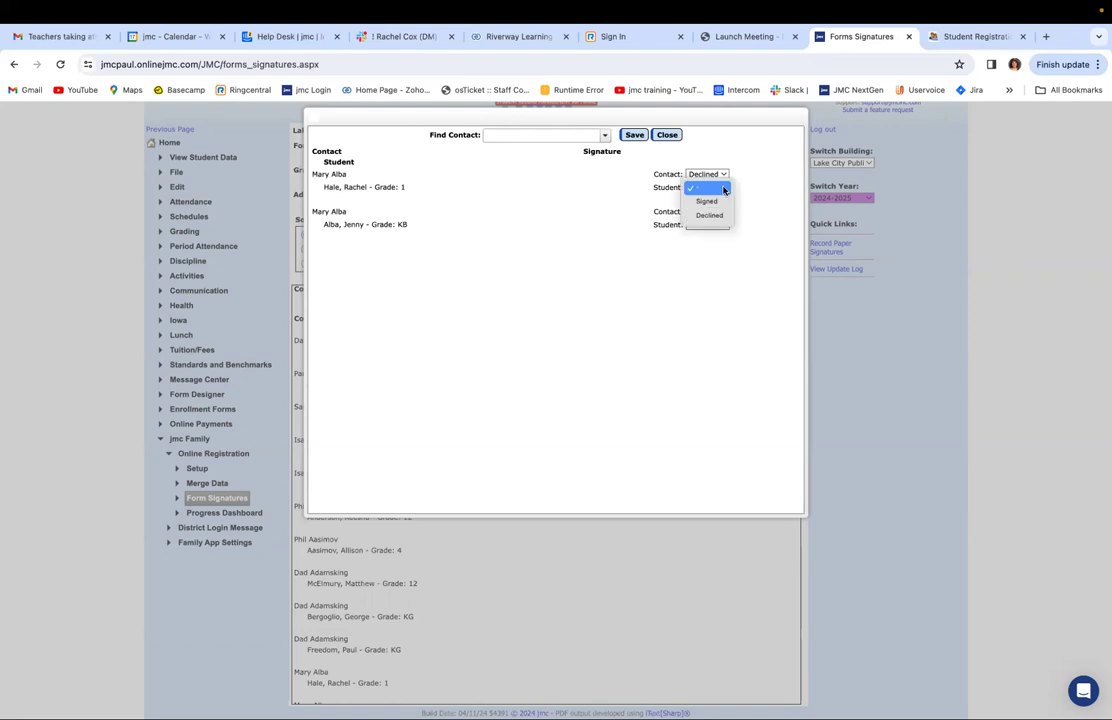
left_click(716, 176)
left_click(713, 174)
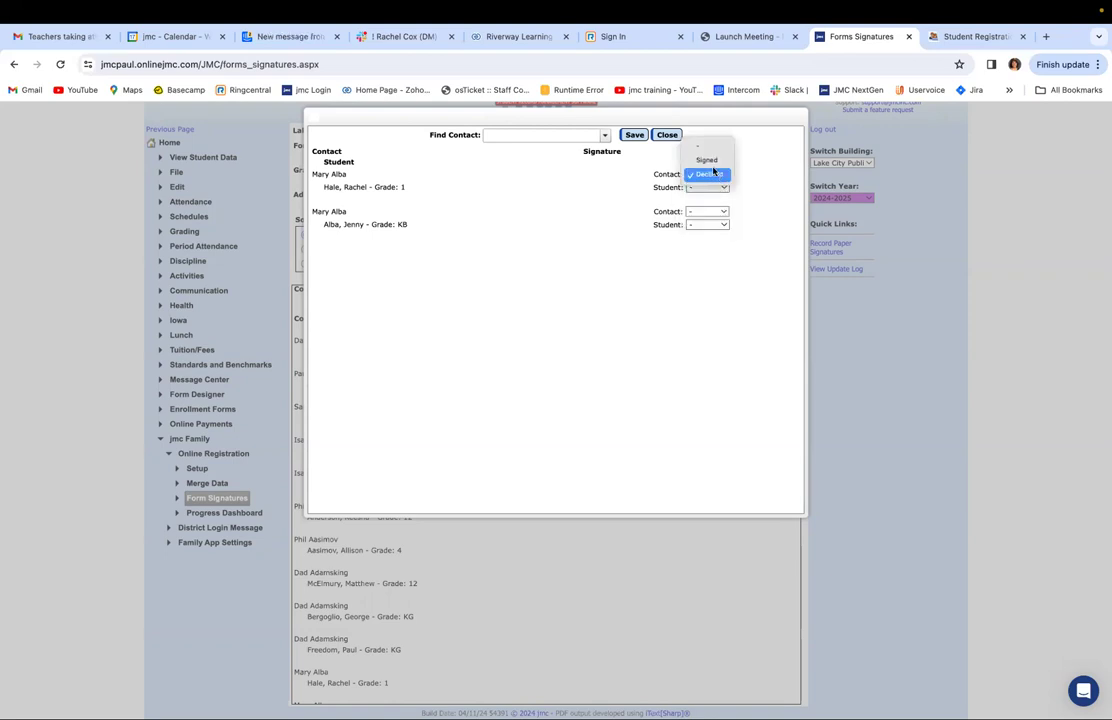
left_click(708, 161)
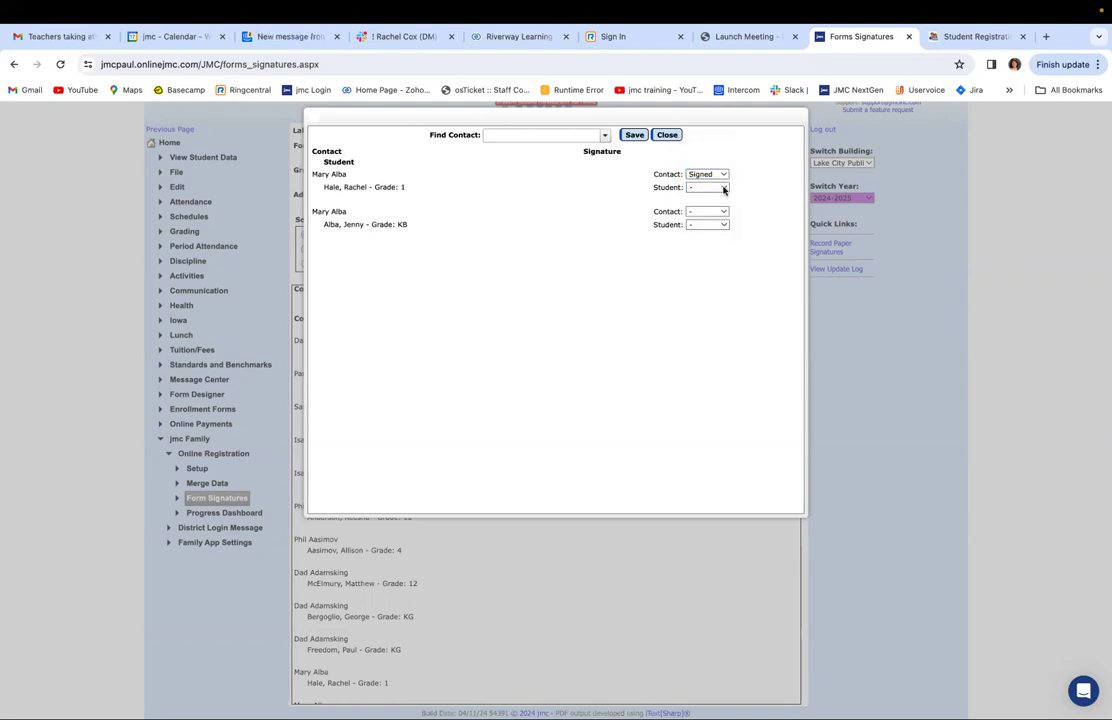
Step: Save the recorded paper signature and close the recording window
left_click(634, 135)
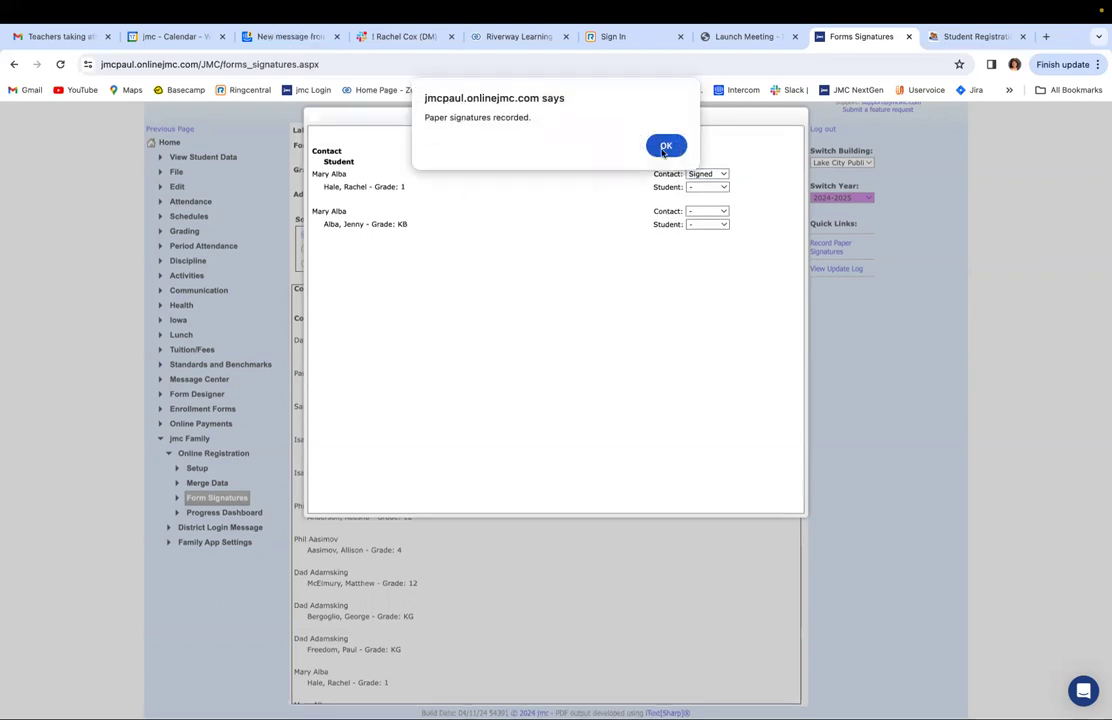
left_click(664, 146)
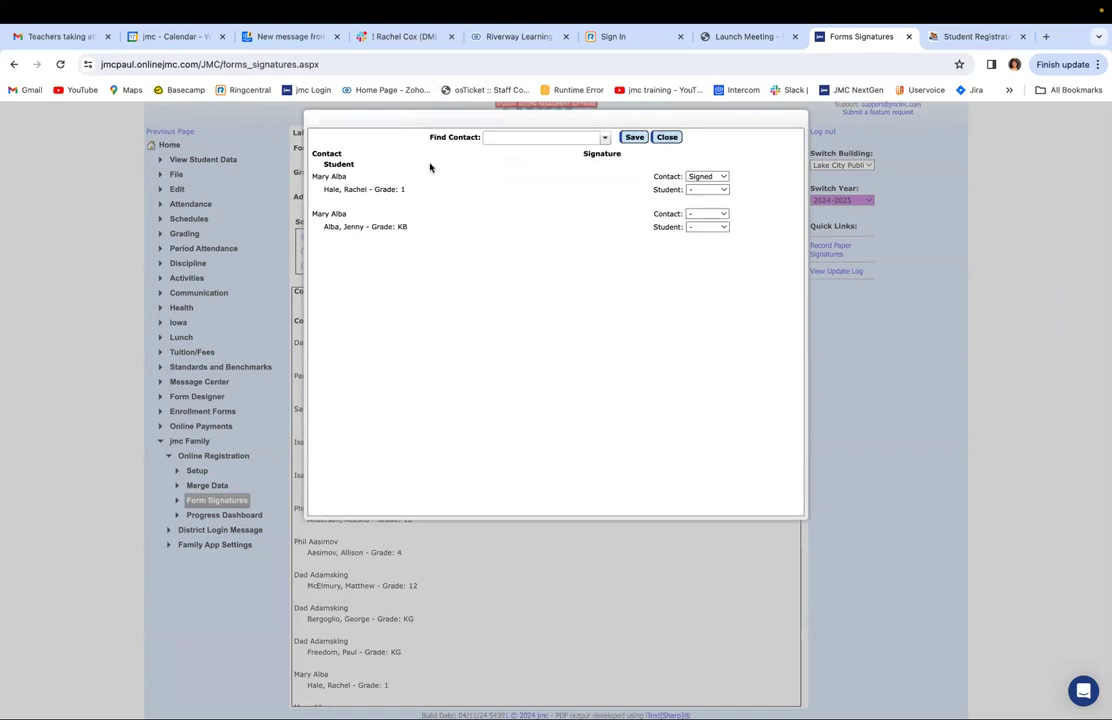
scroll(629, 145, "up", 1)
left_click(630, 143)
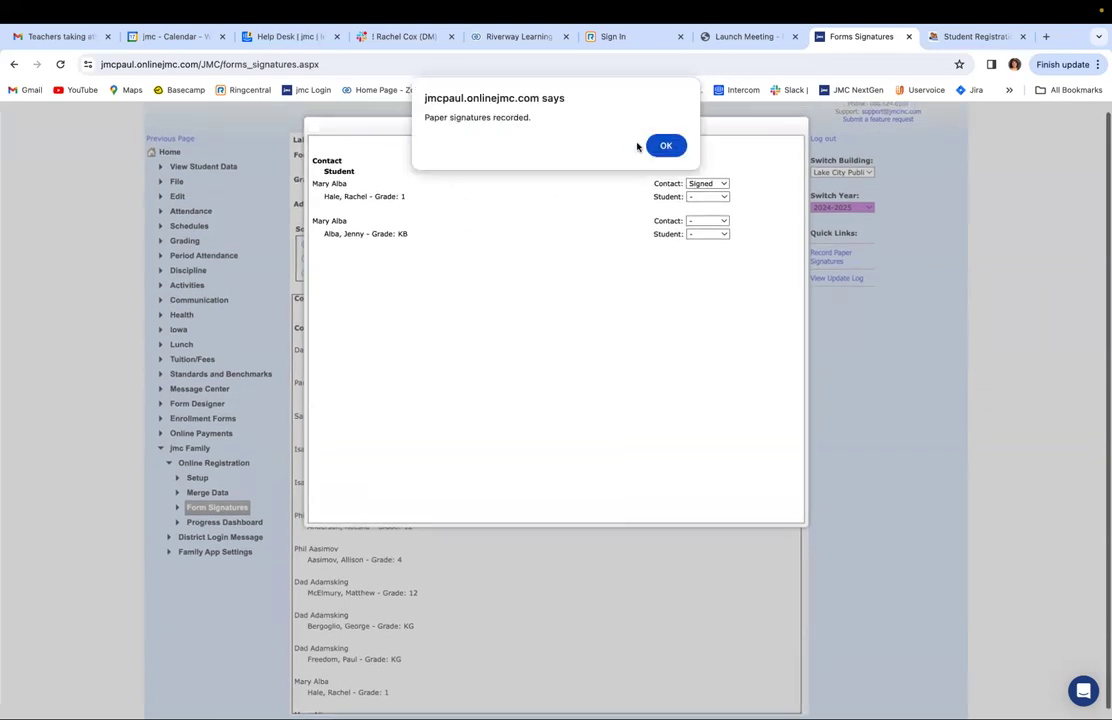
left_click(656, 145)
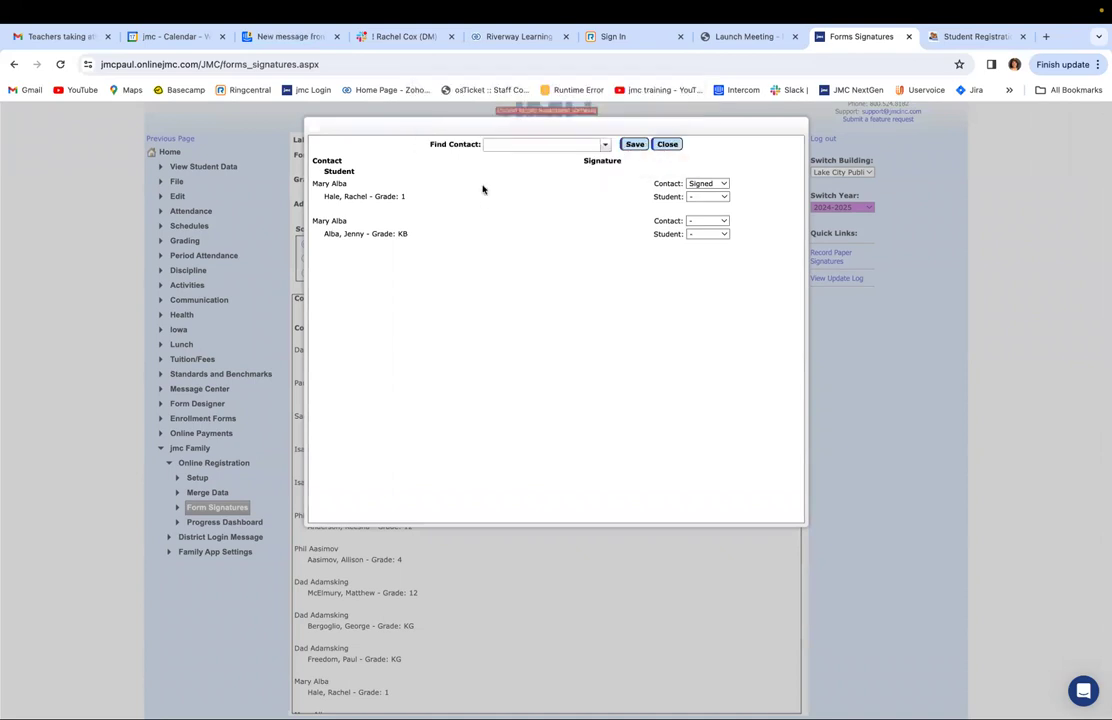
left_click(662, 146)
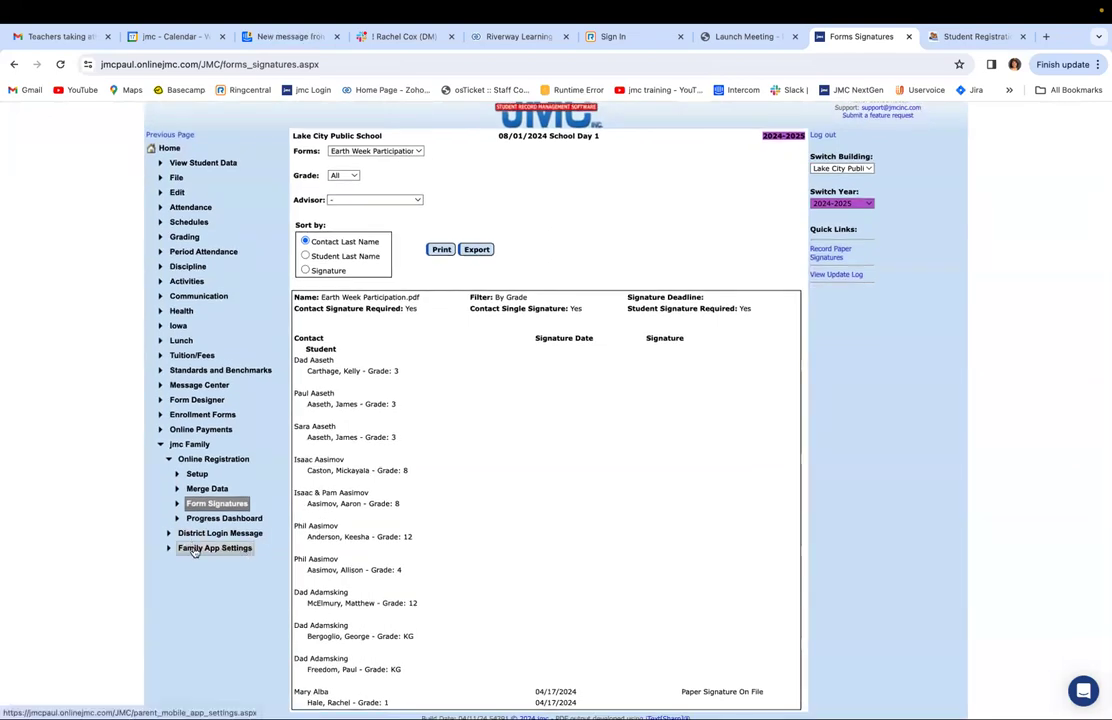
Step: Look through the Earth Week Participation signature list for the grade 1 student's signature date and paper signature entry
scroll(224, 557, "down", 1)
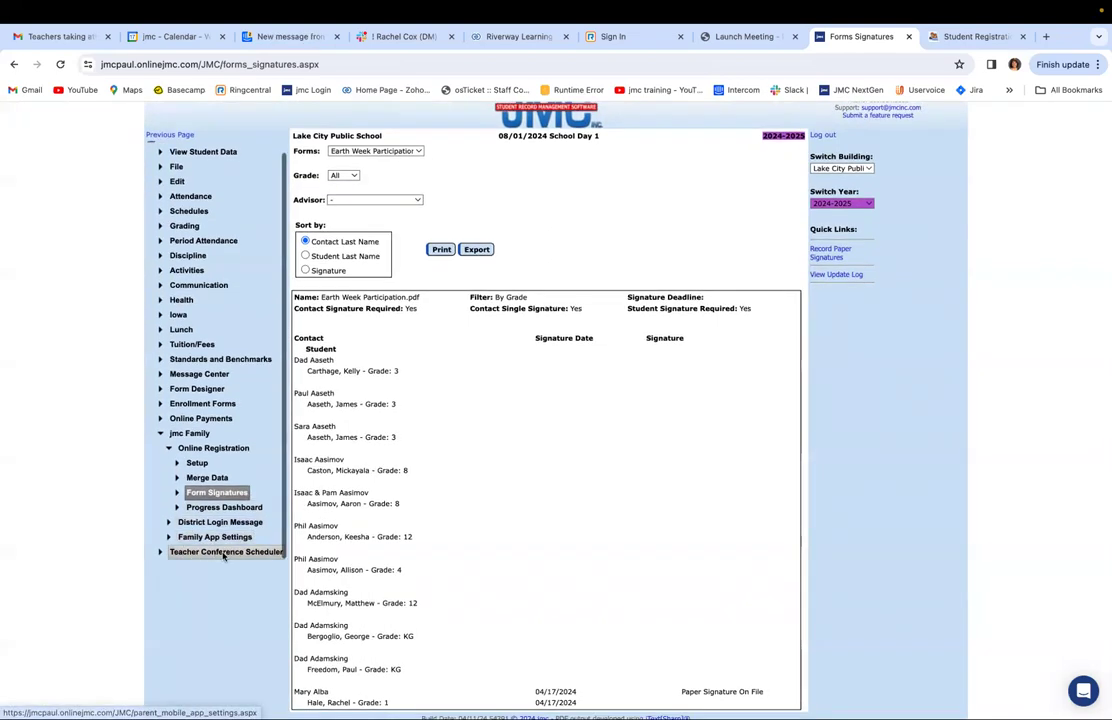
scroll(224, 557, "down", 1)
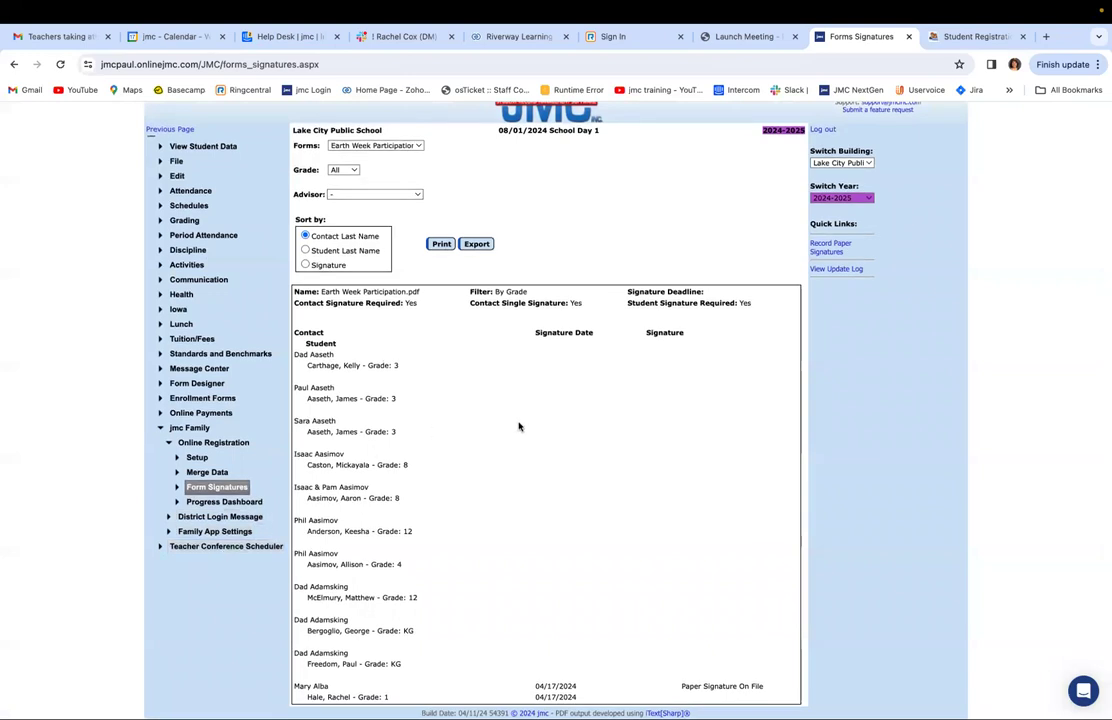
scroll(518, 427, "down", 5)
scroll(518, 427, "up", 4)
scroll(518, 427, "down", 1)
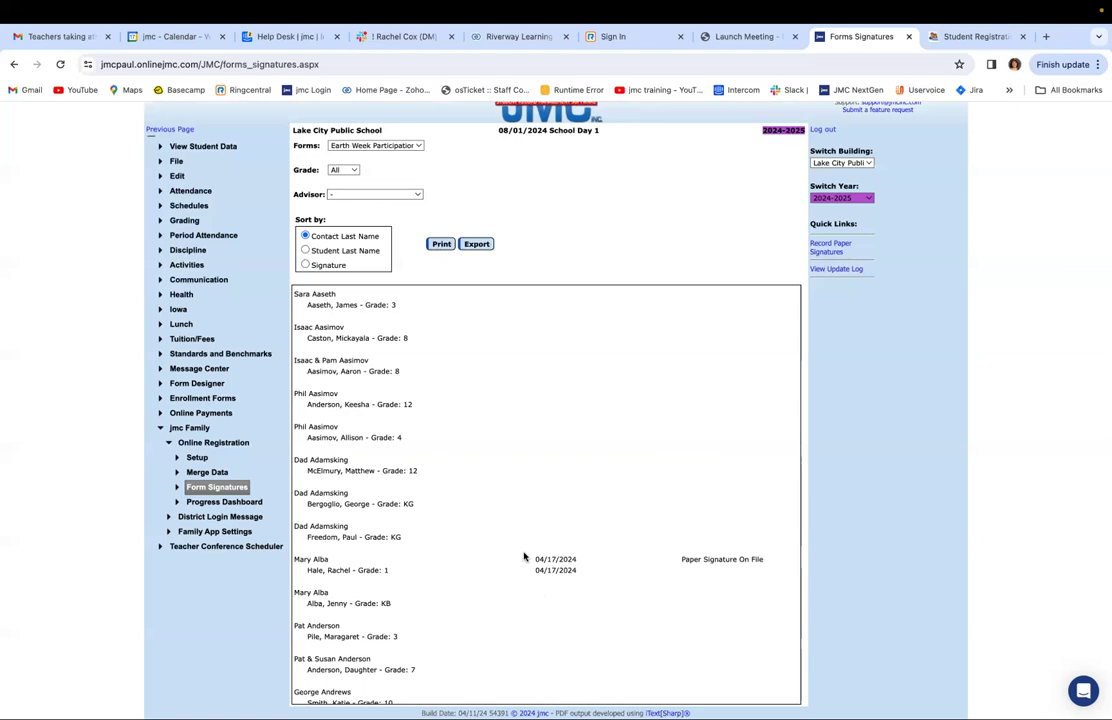
Step: Switch to the slide presentation and advance to the "Upload downloadable content for online registration" slide
key("ctrl+Right")
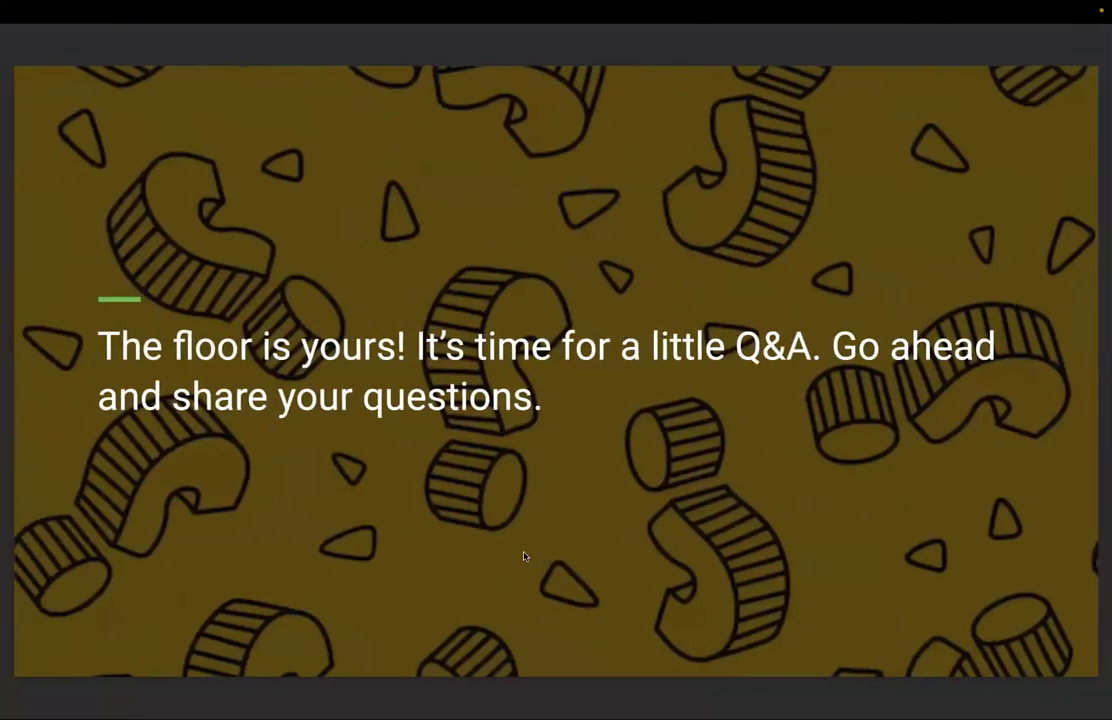
key("Right")
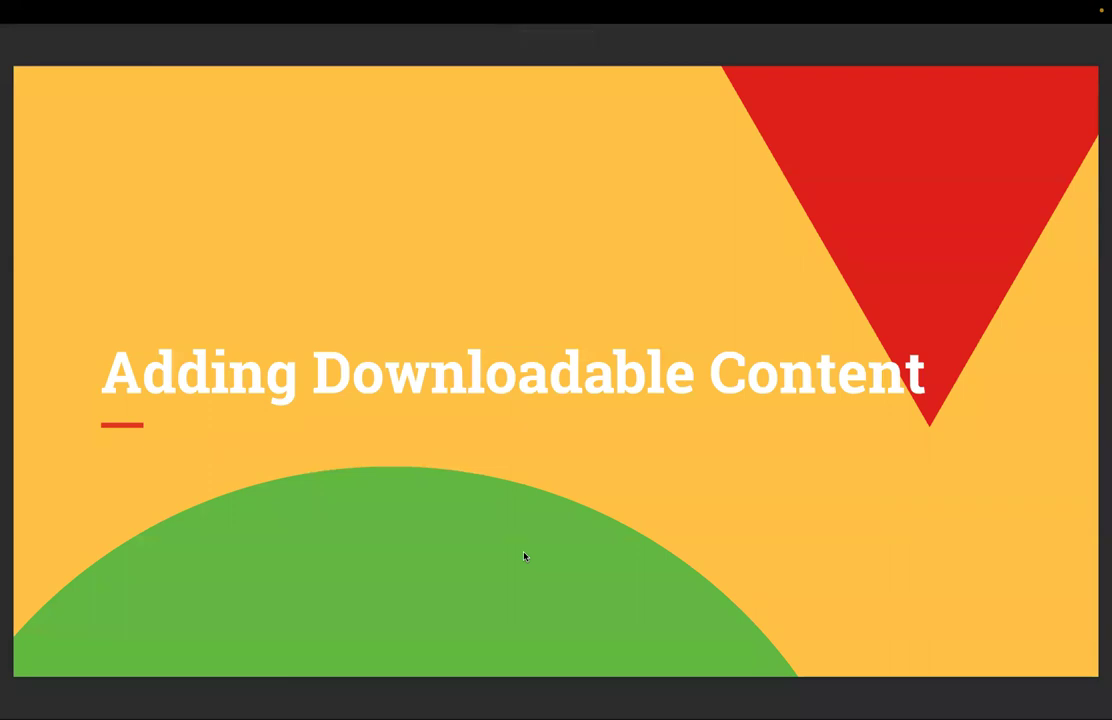
key("Right")
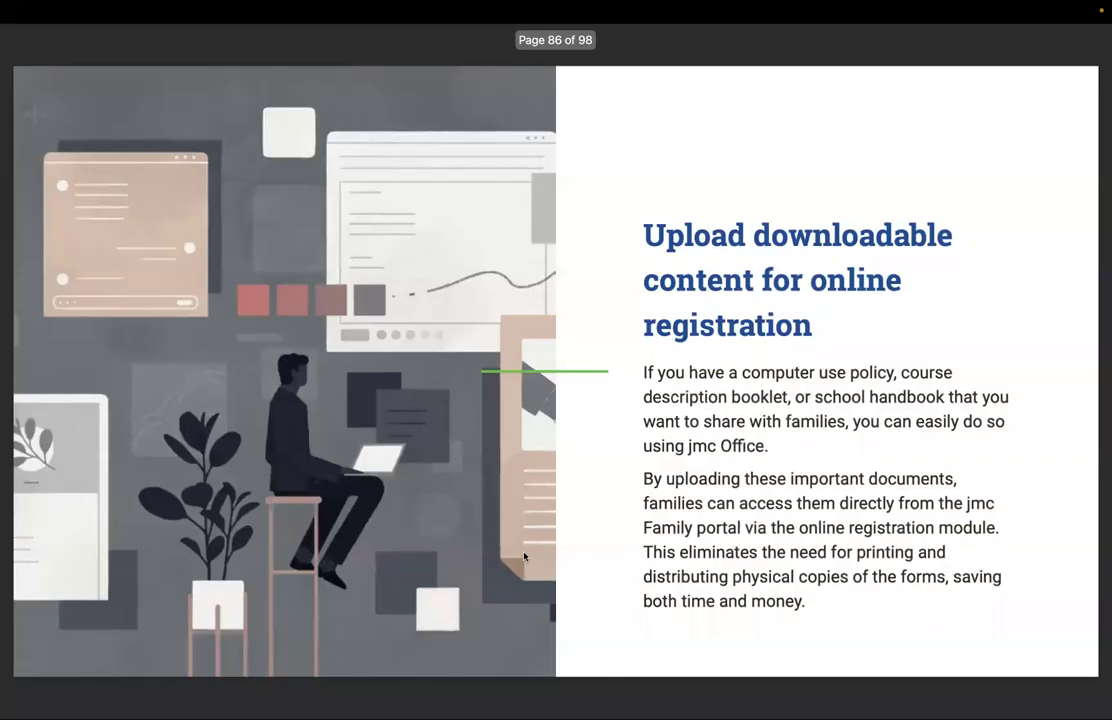